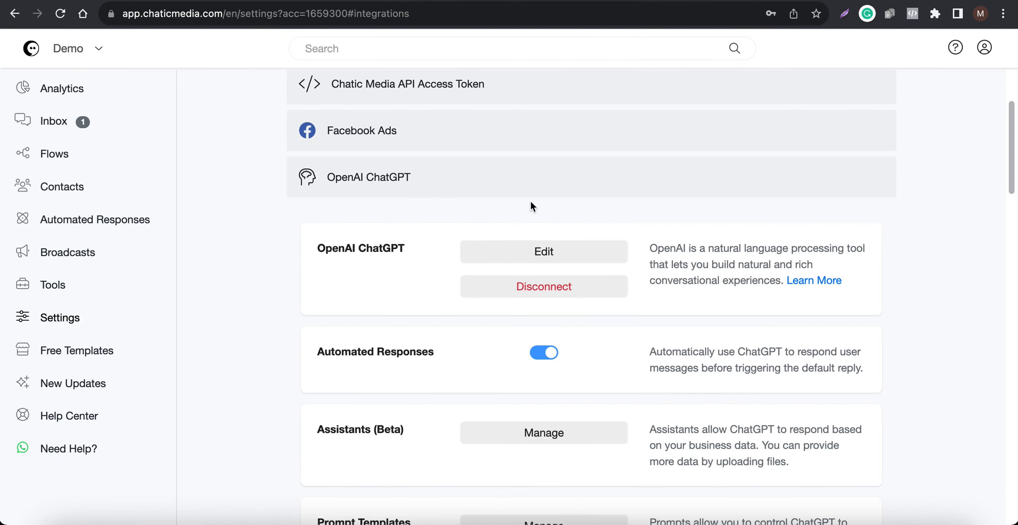
Step: Open the OpenAI ChatGPT integration settings and enlarge the business information prompt box to read it through
click(523, 252)
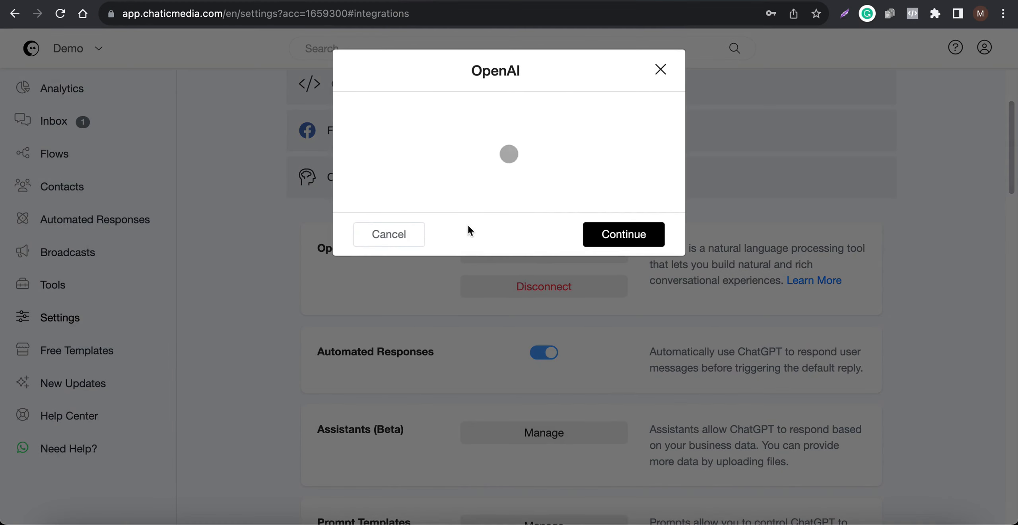
click(416, 238)
click(504, 254)
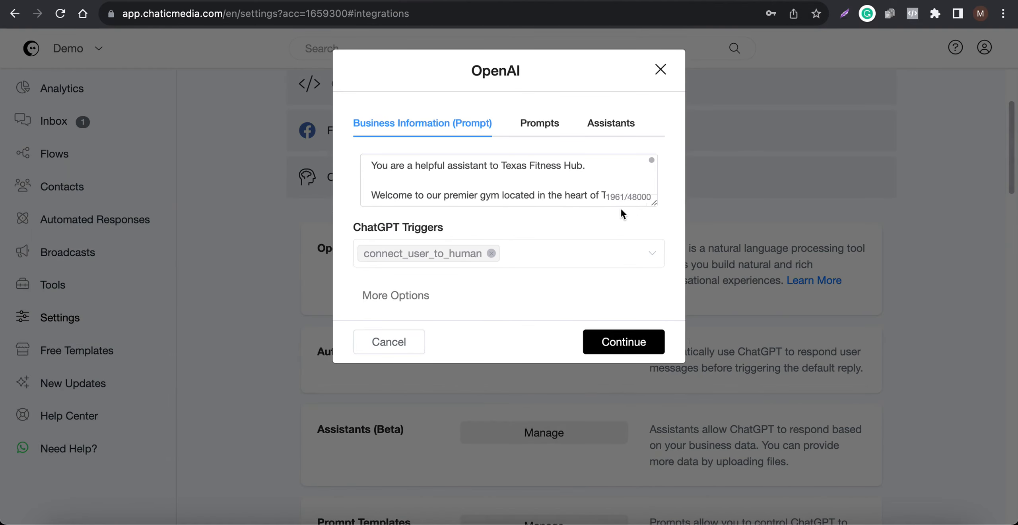
drag(652, 205, 648, 521)
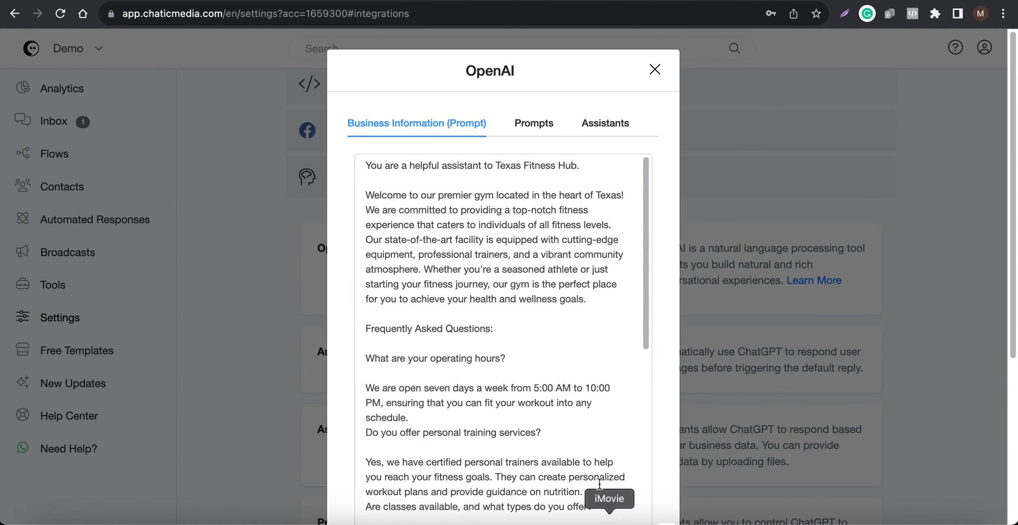
scroll(472, 339, down, 15)
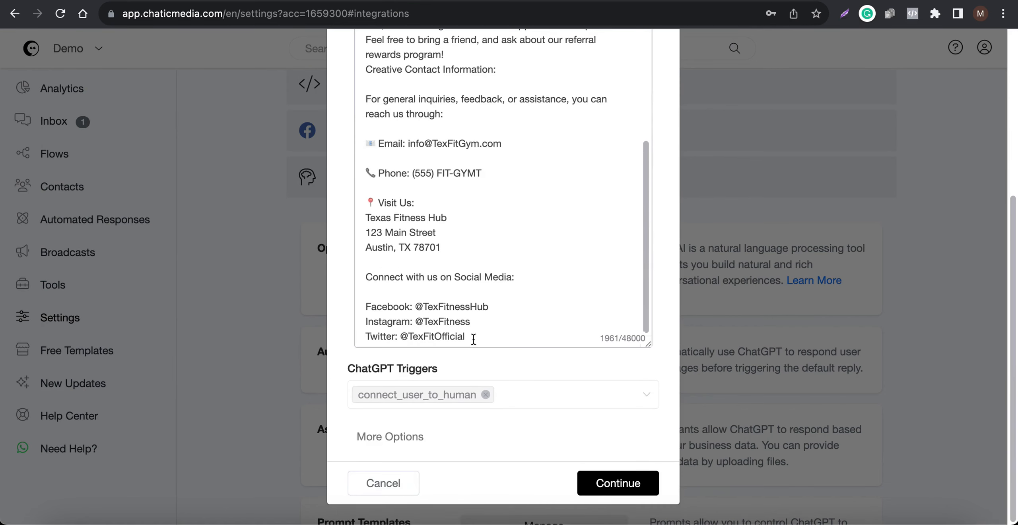
scroll(475, 338, up, 20)
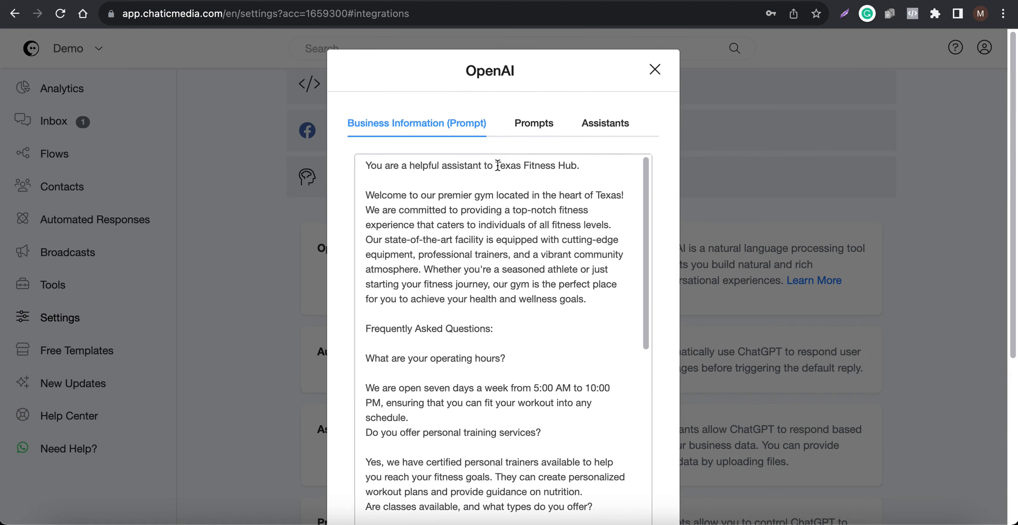
Step: Review the prompt's sections: the assistant role line, gym description, FAQ answers and contact and social media details
drag(496, 165, 580, 165)
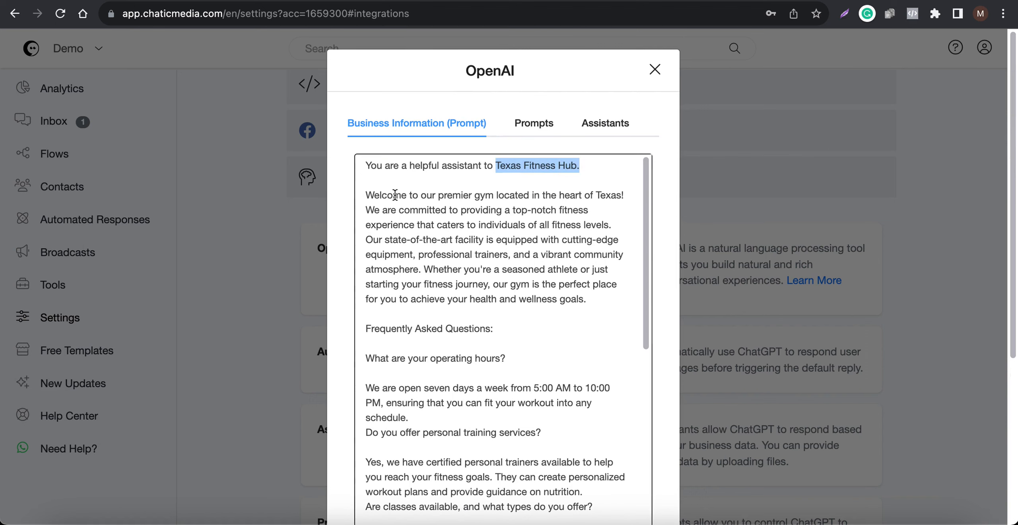
scroll(474, 299, down, 5)
scroll(586, 234, up, 3)
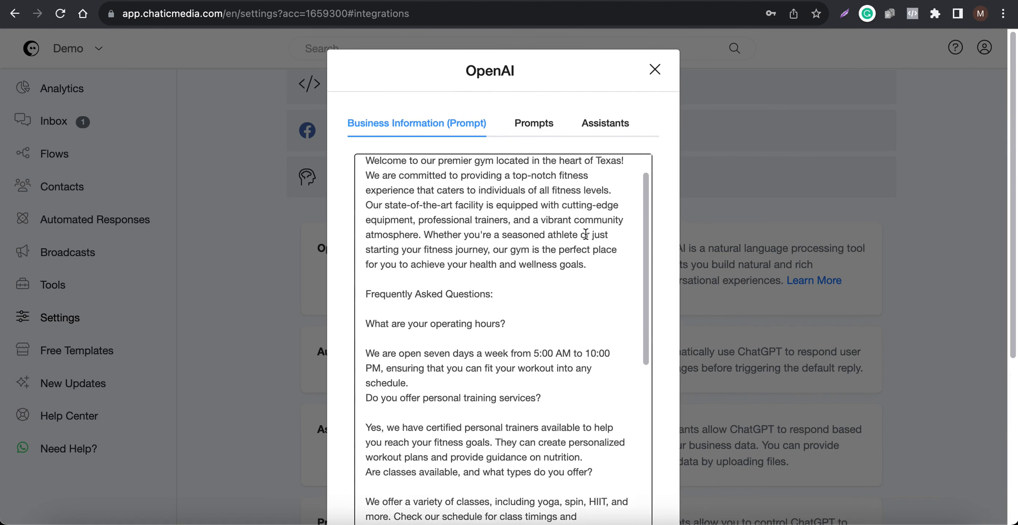
drag(602, 262, 400, 164)
scroll(418, 289, down, 5)
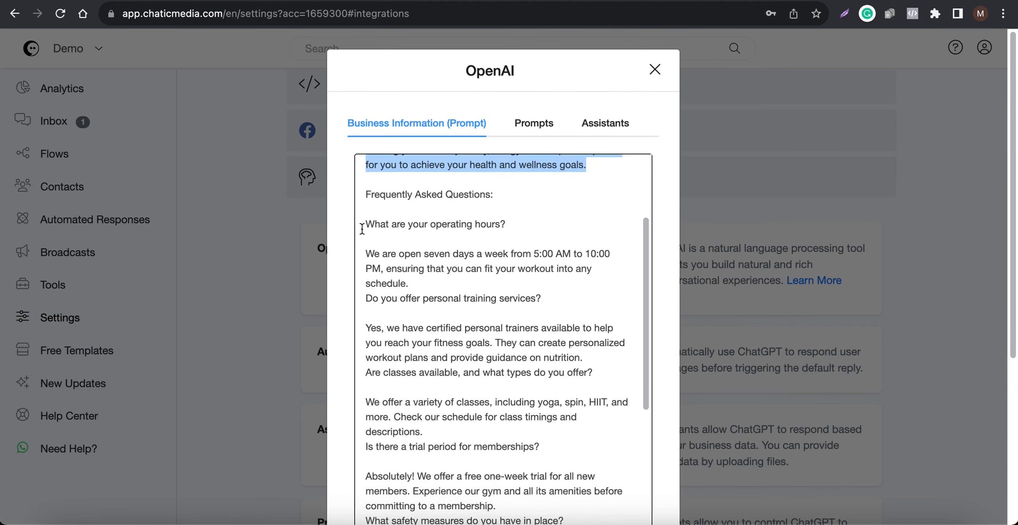
drag(365, 225, 470, 355)
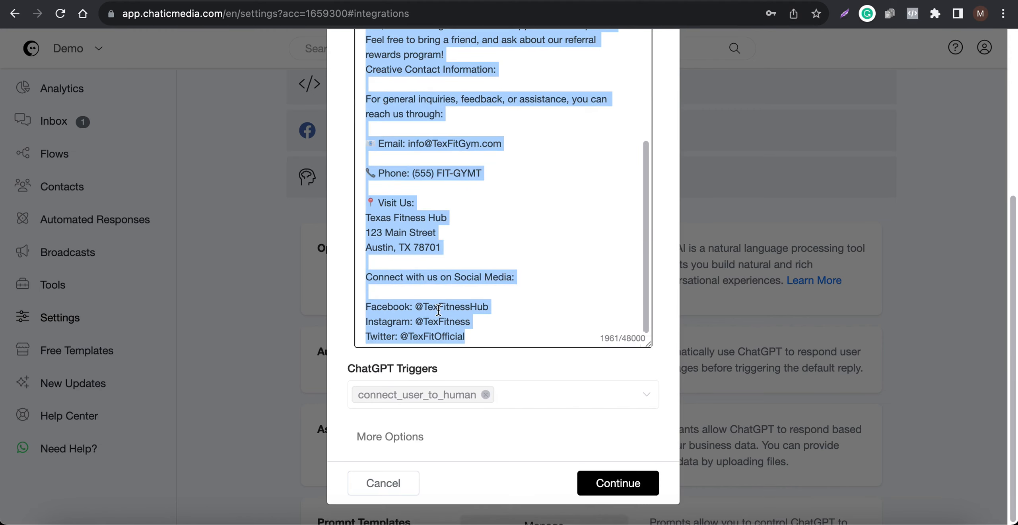
click(493, 320)
drag(456, 257, 368, 127)
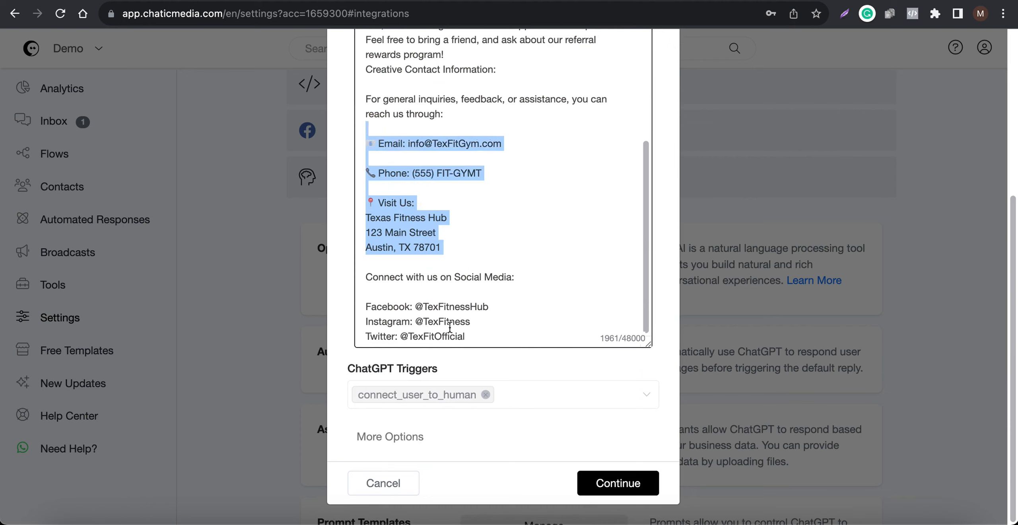
drag(466, 337, 373, 277)
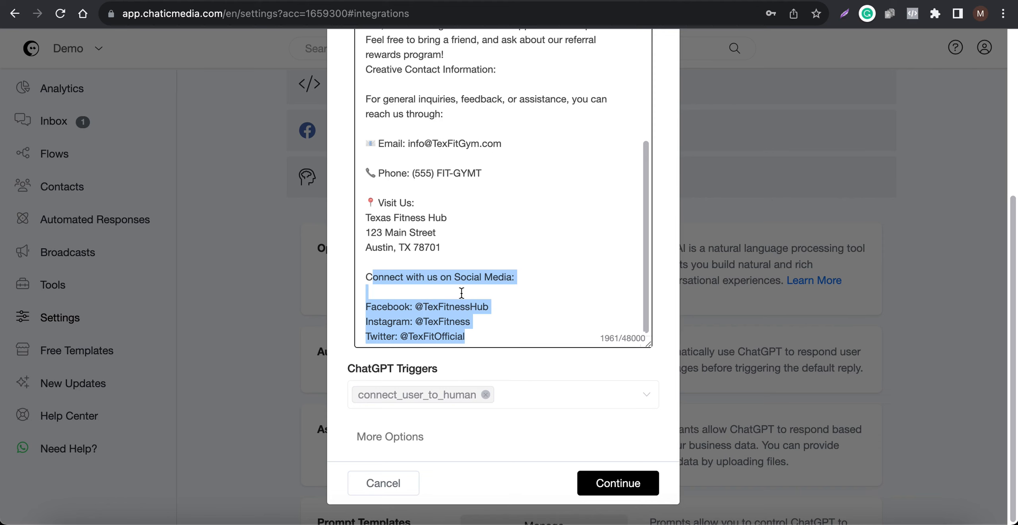
Step: Under more options, keep the GPT-3.5 Turbo 16K model, clear the Maximum Tokens value and save the settings
click(388, 437)
scroll(388, 412, down, 4)
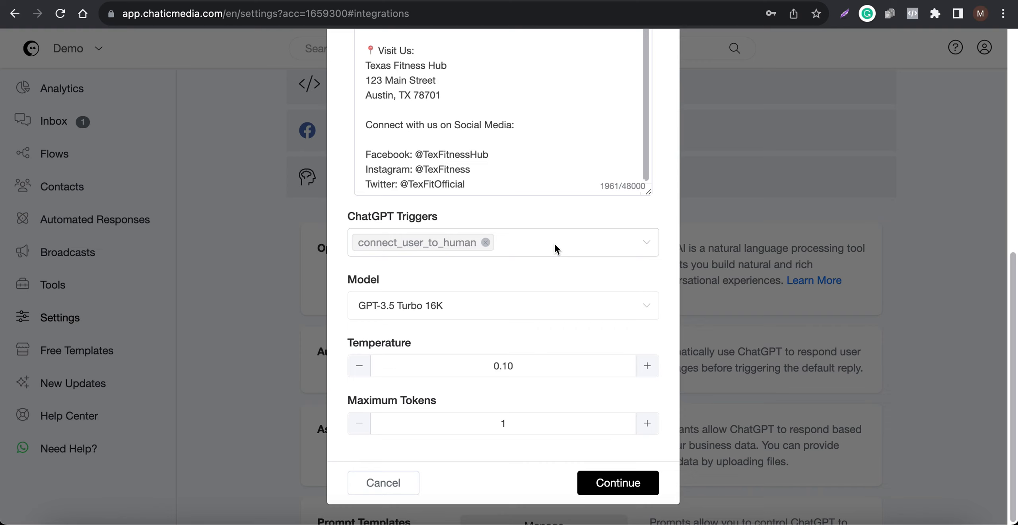
click(413, 316)
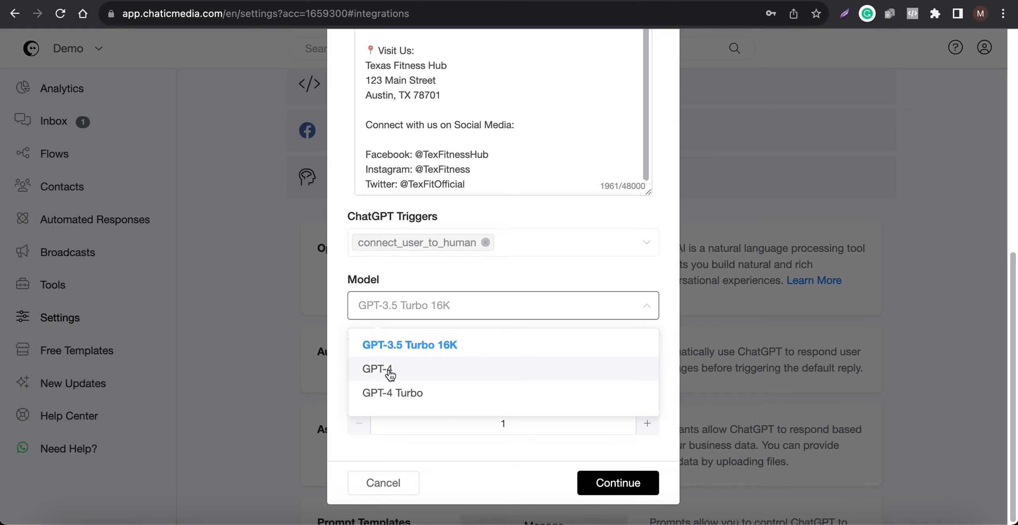
click(415, 352)
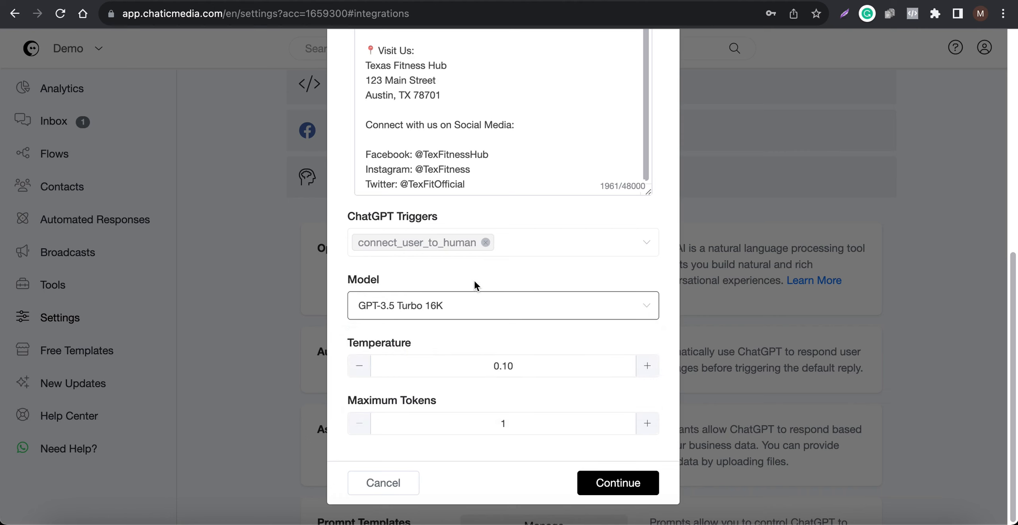
double_click(511, 424)
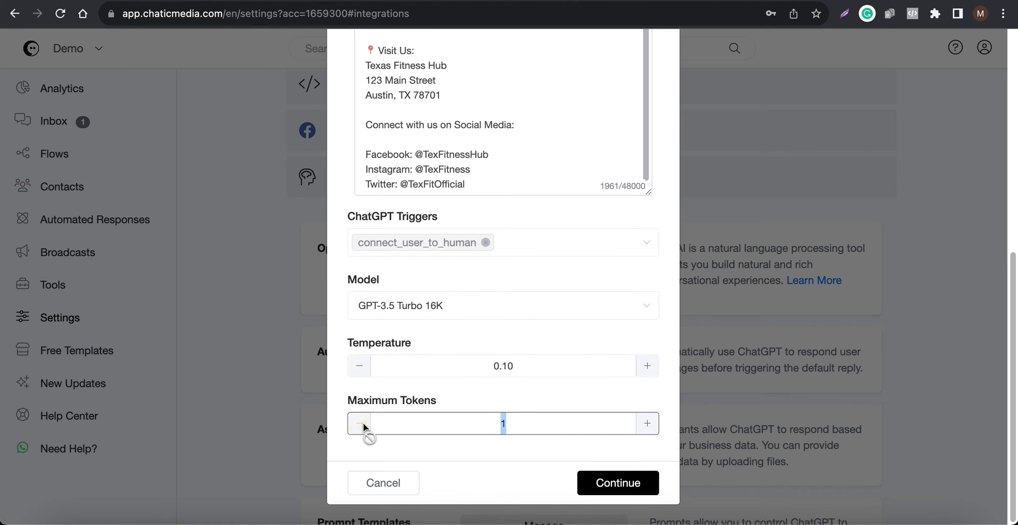
key(BackSpace)
click(508, 452)
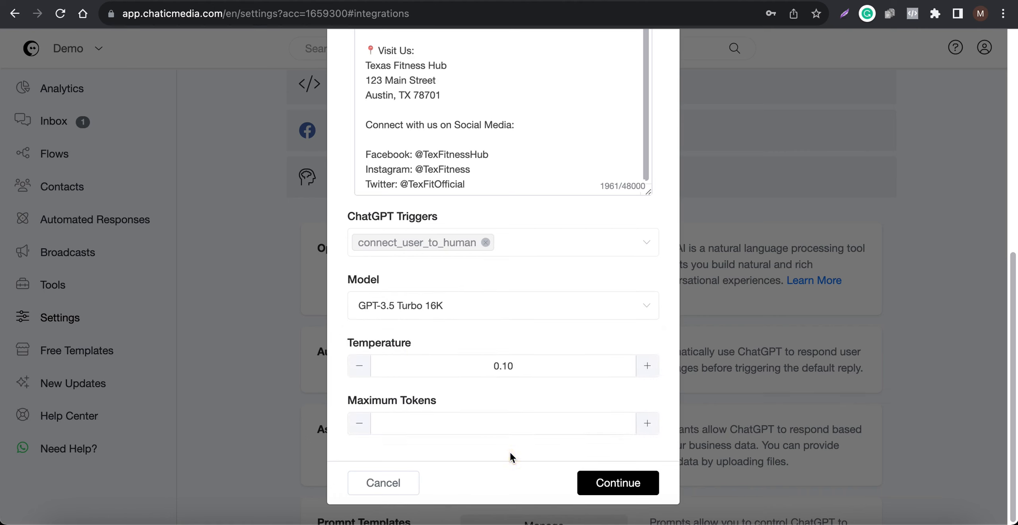
click(612, 481)
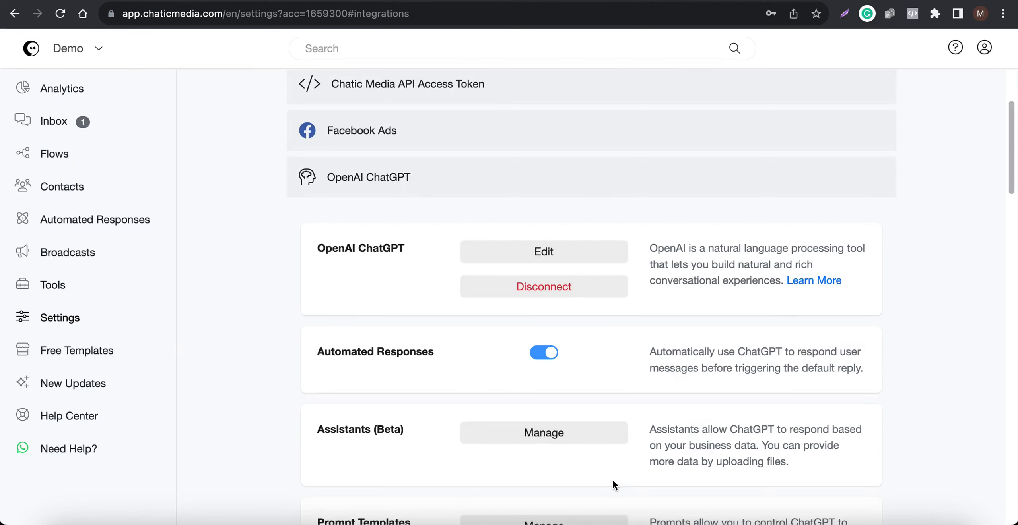
Step: Reopen the OpenAI ChatGPT settings to check the business prompt, then cancel the dialog
scroll(390, 328, down, 2)
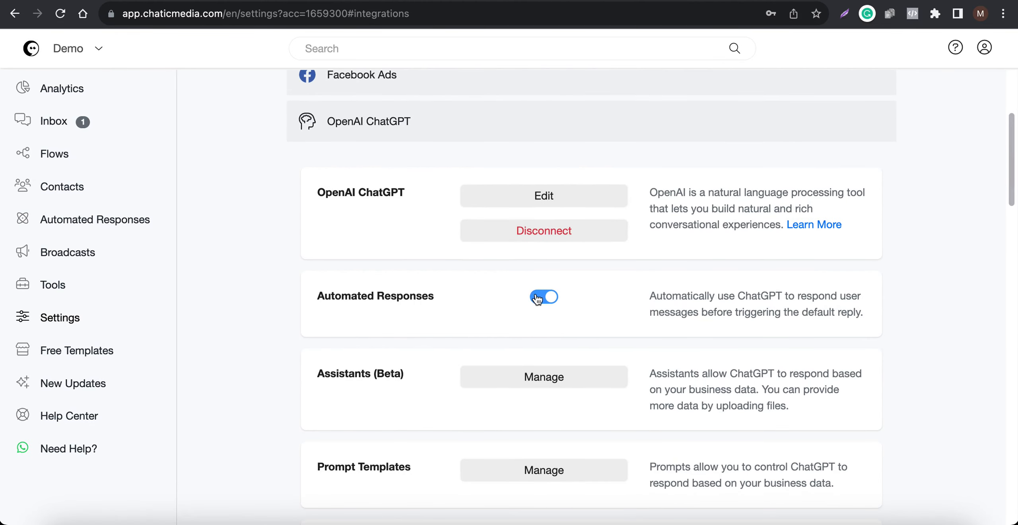
scroll(538, 300, up, 1)
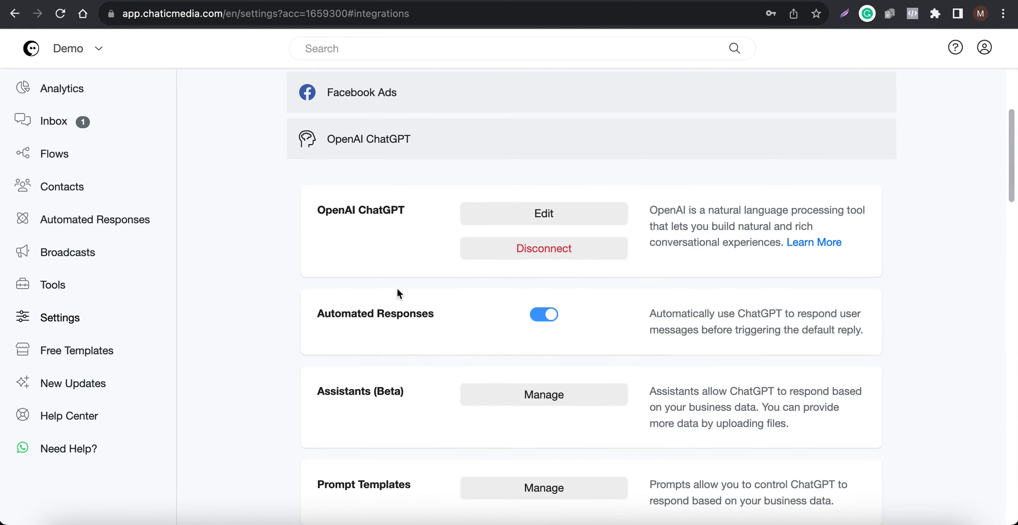
click(503, 213)
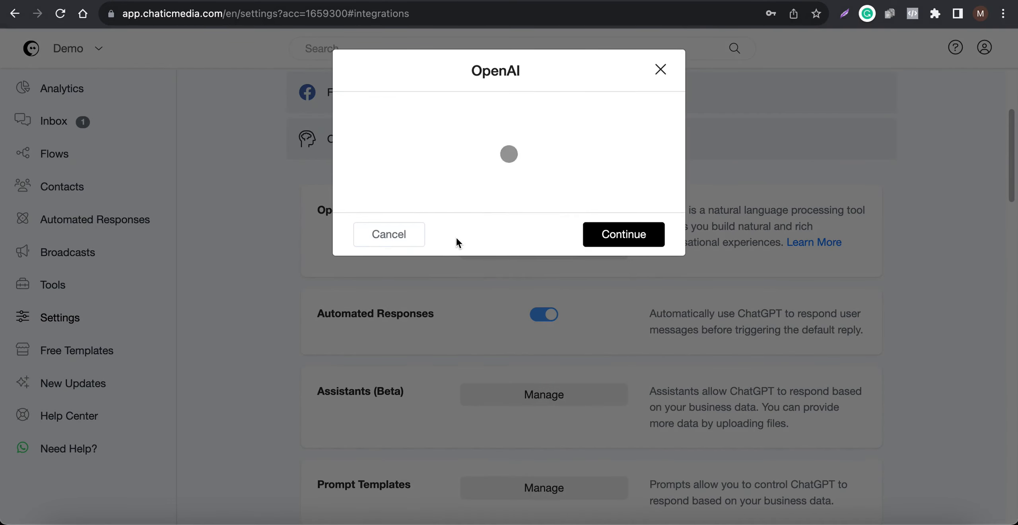
drag(651, 203, 646, 479)
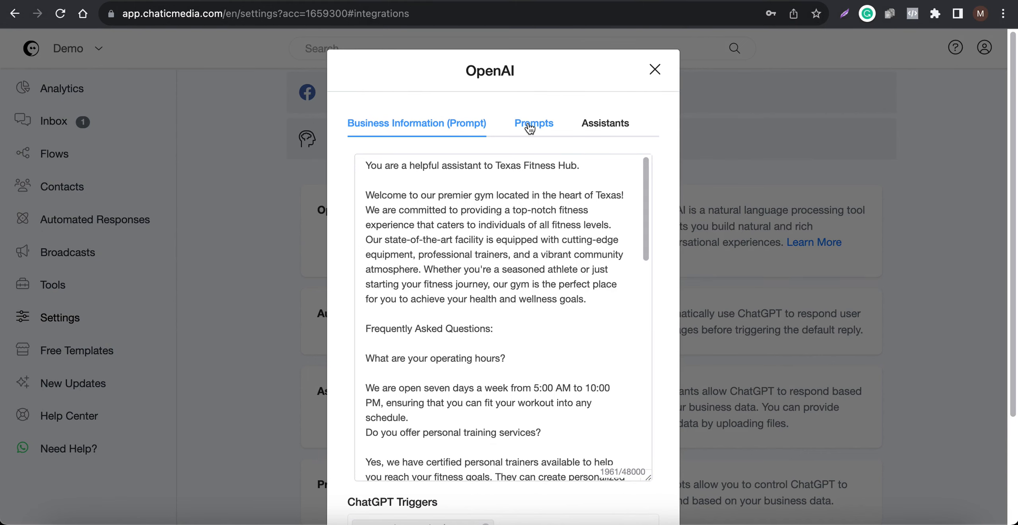
scroll(484, 350, down, 15)
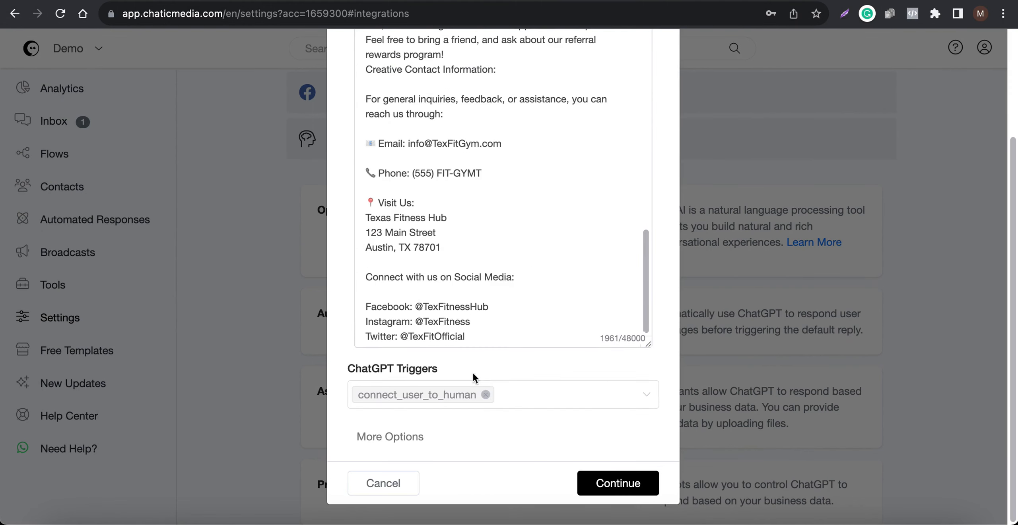
click(396, 485)
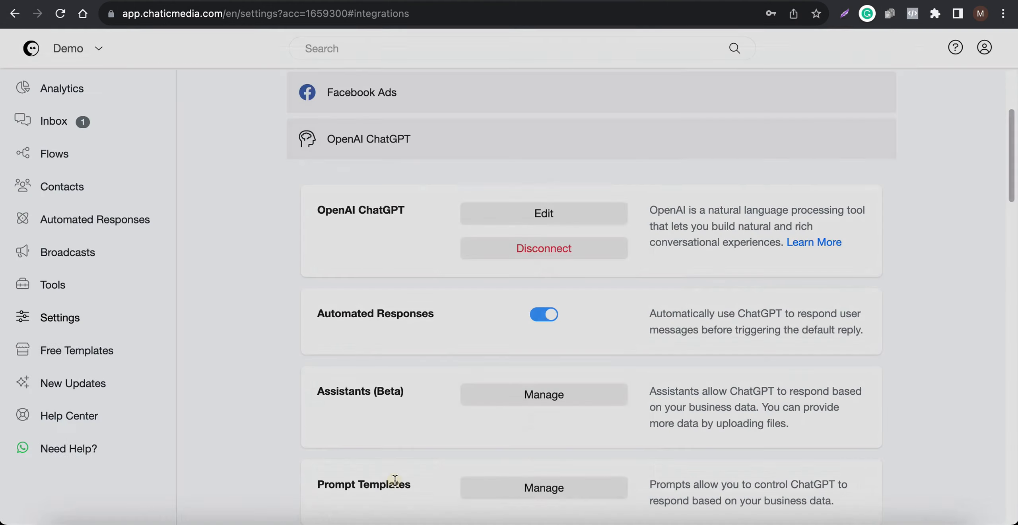
scroll(455, 362, down, 2)
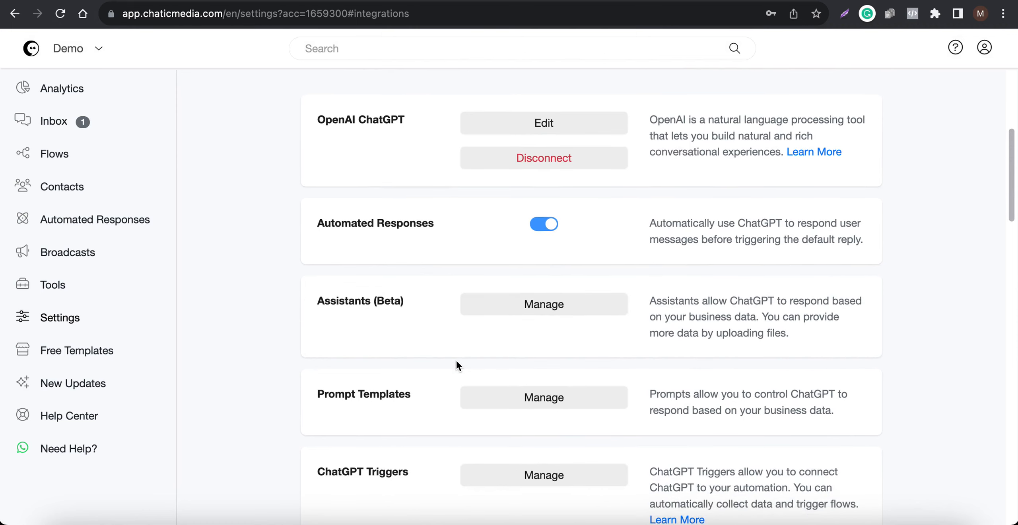
scroll(228, 83, up, 2)
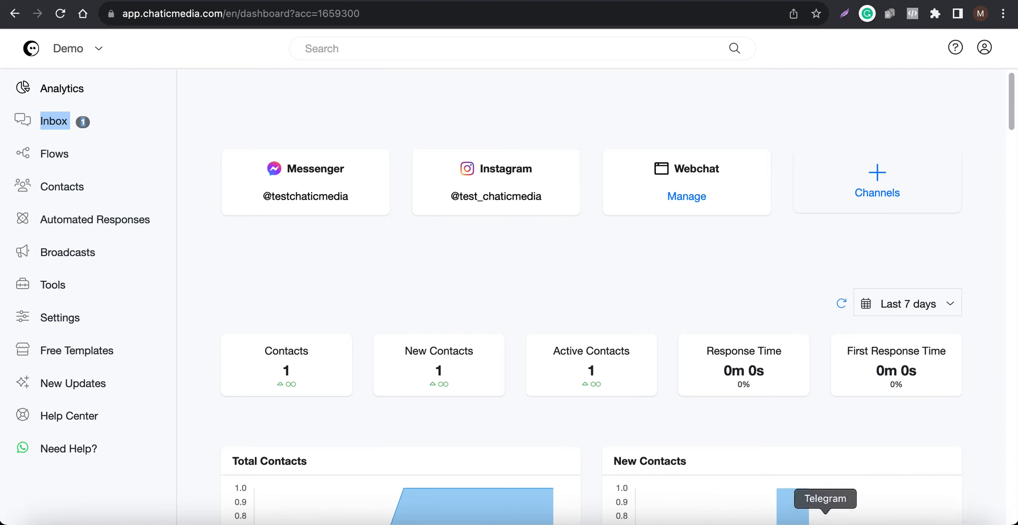
Step: Switch to the mirrored phone and send "Hi" in the Instagram business chat
click(882, 523)
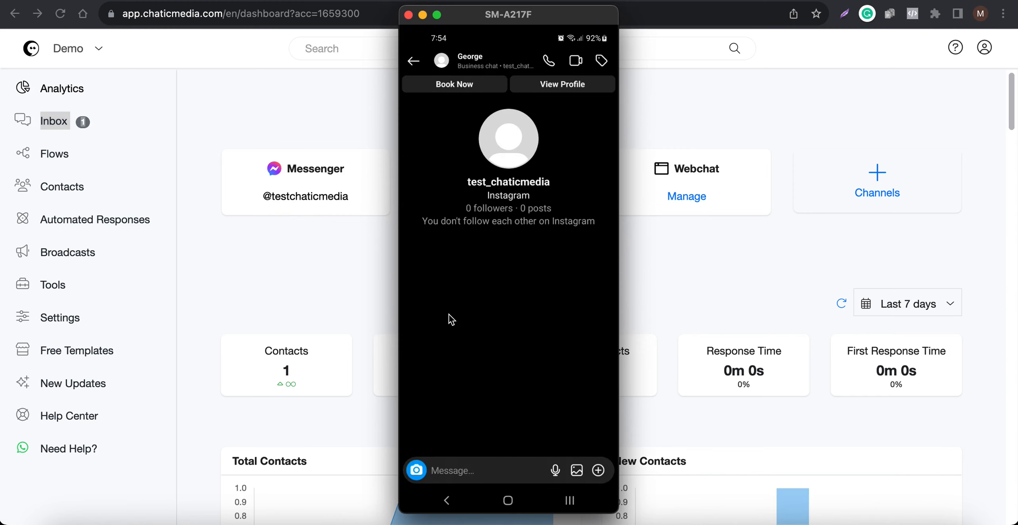
text(Hi)
key(Return)
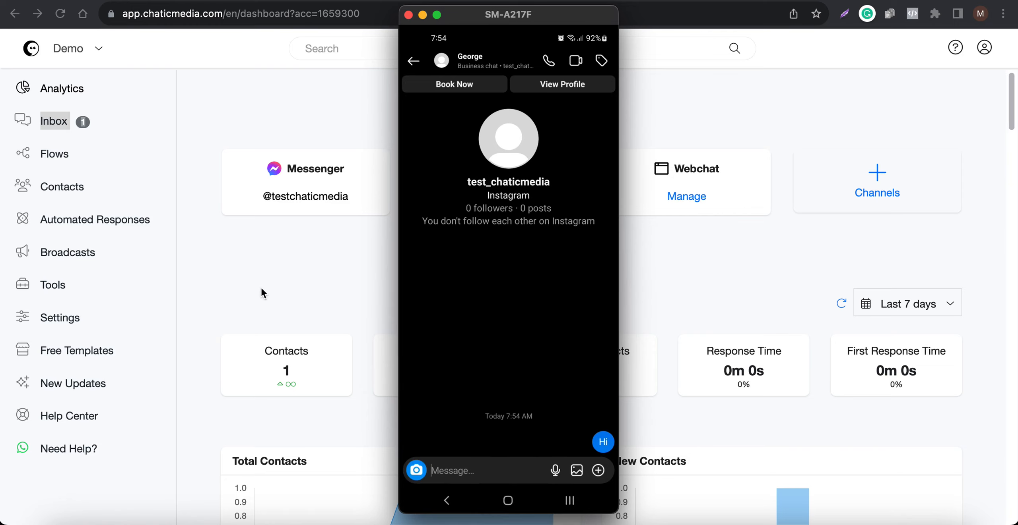
Step: Return to the integration settings and reopen the OpenAI prompt to compare it with the reply
click(307, 283)
click(879, 517)
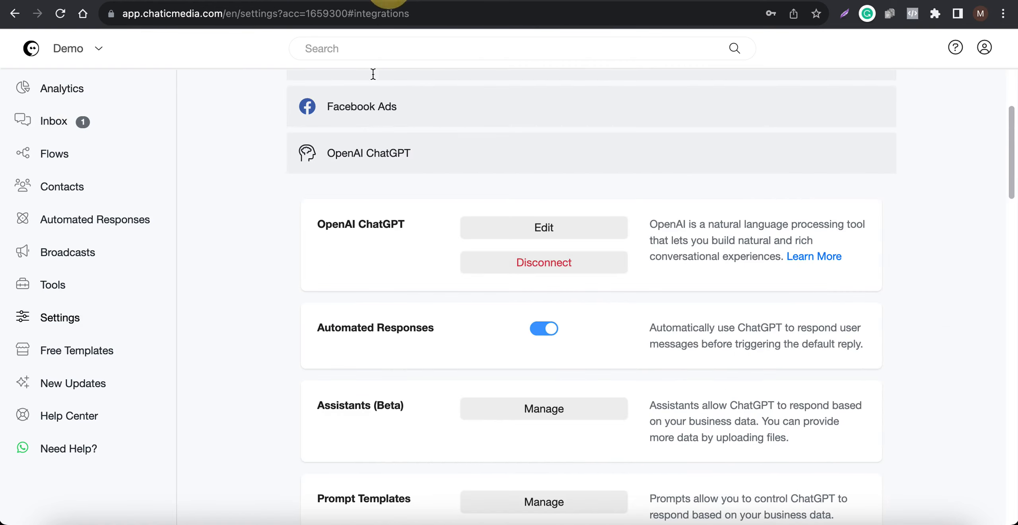
click(544, 228)
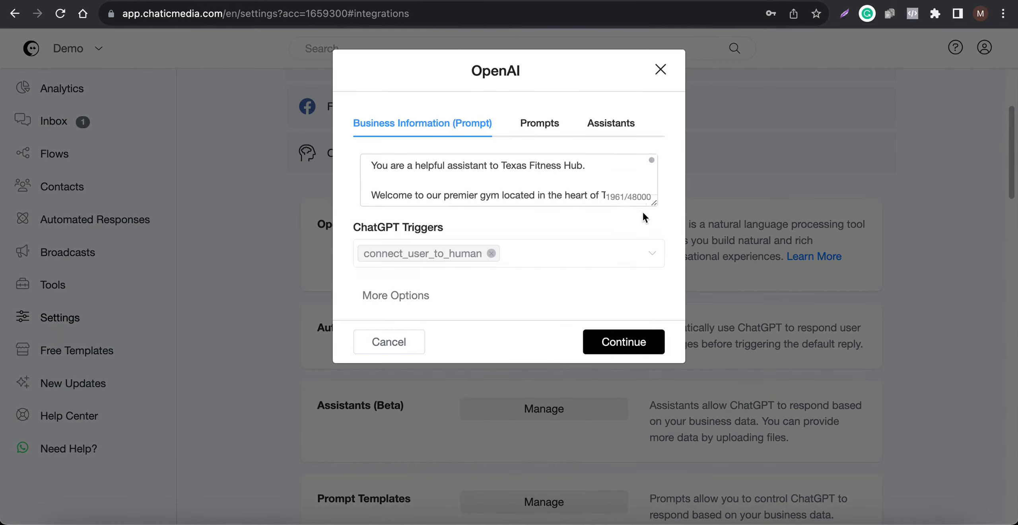
drag(655, 204, 651, 523)
scroll(516, 420, down, 4)
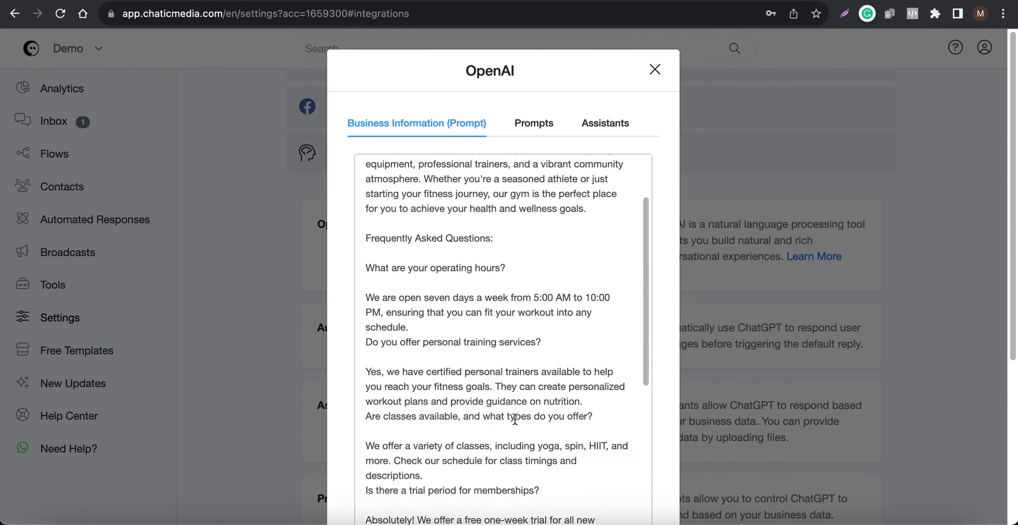
scroll(515, 419, up, 1)
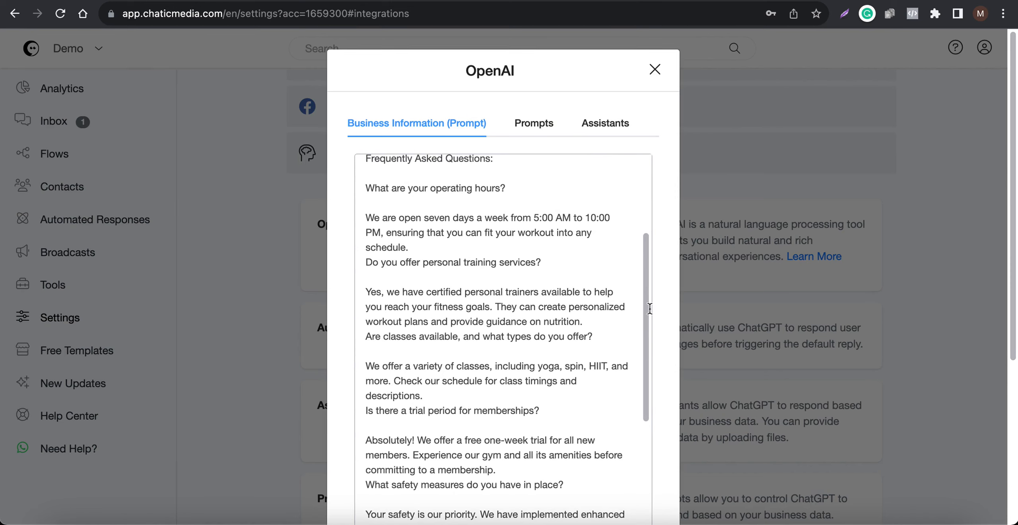
Step: Switch to the mirrored phone and send "Are you open on Mondays 8pm?" in the Instagram chat
click(880, 524)
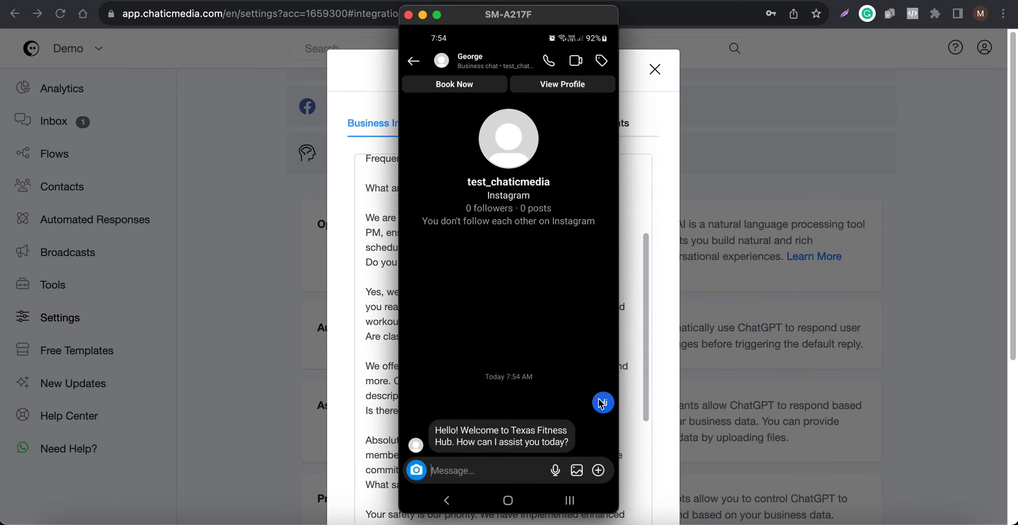
text(Are you )
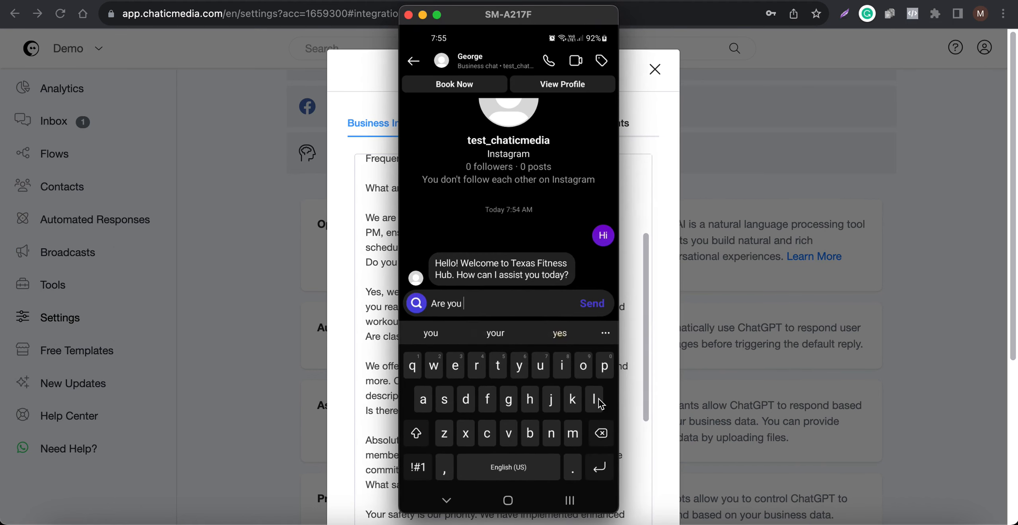
text(open on)
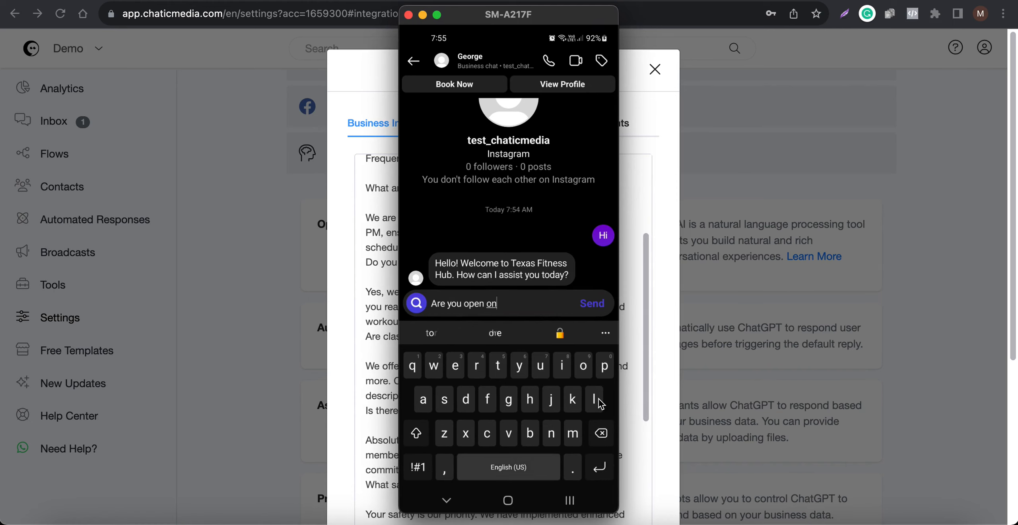
text( Mondays)
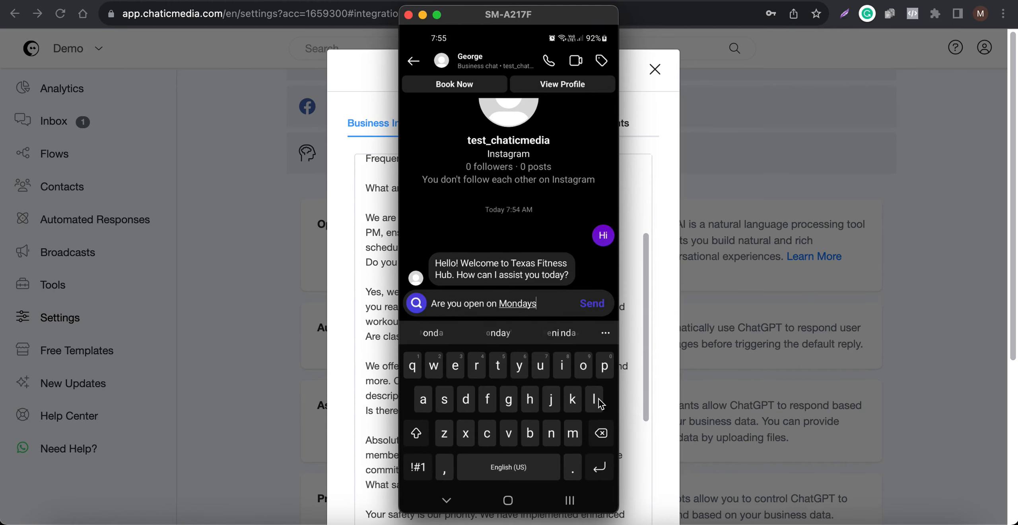
text( 8pm?)
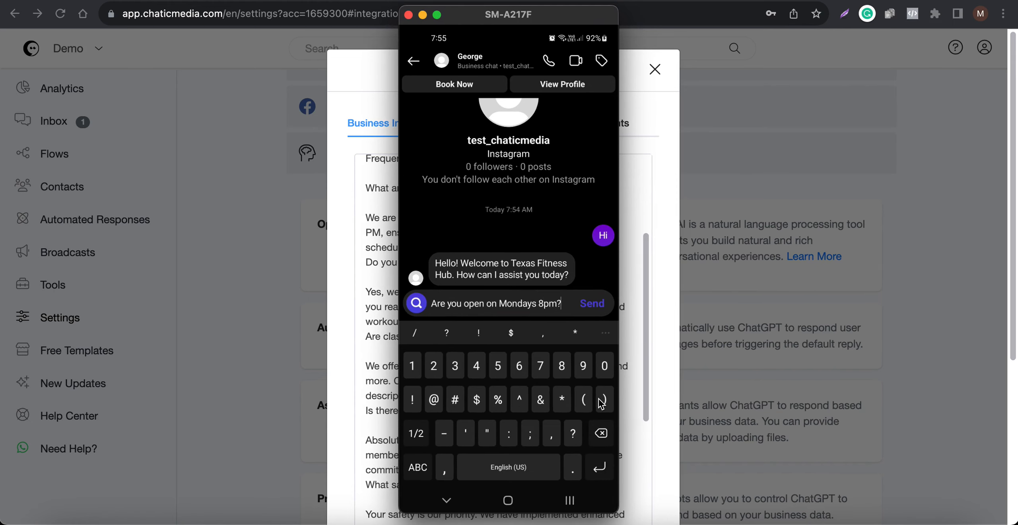
key(Return)
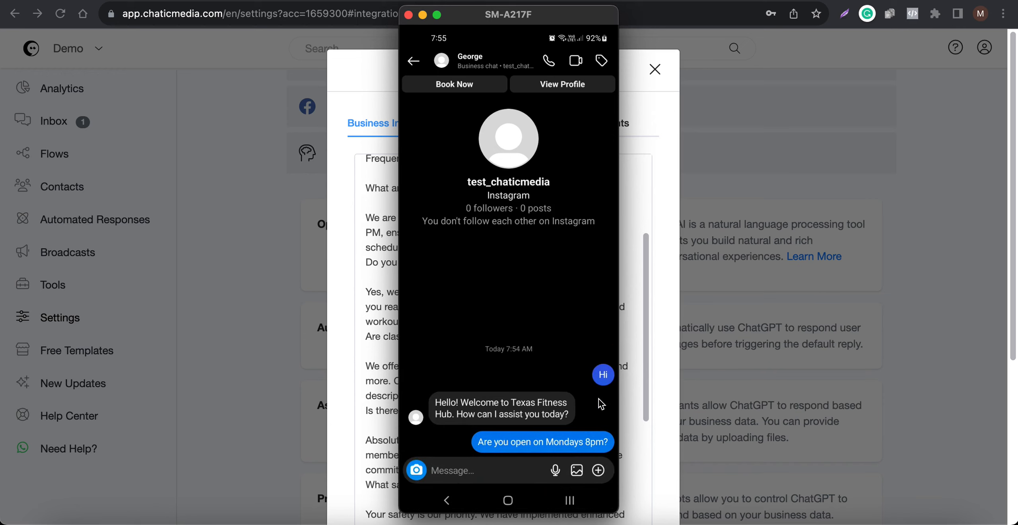
Step: Move the phone window aside, scroll through the business prompt, and send "Where are you located?" in the chat
drag(504, 23, 662, 27)
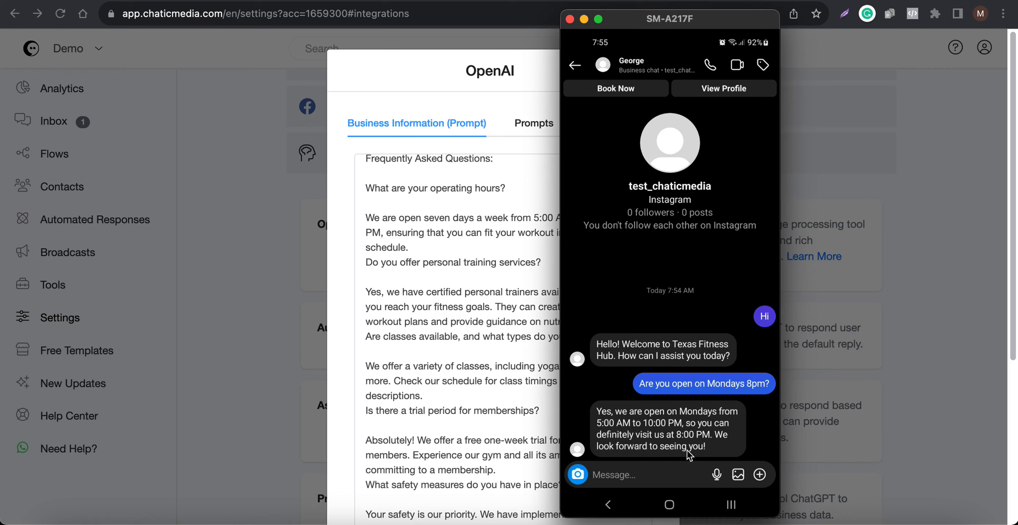
scroll(451, 387, down, 10)
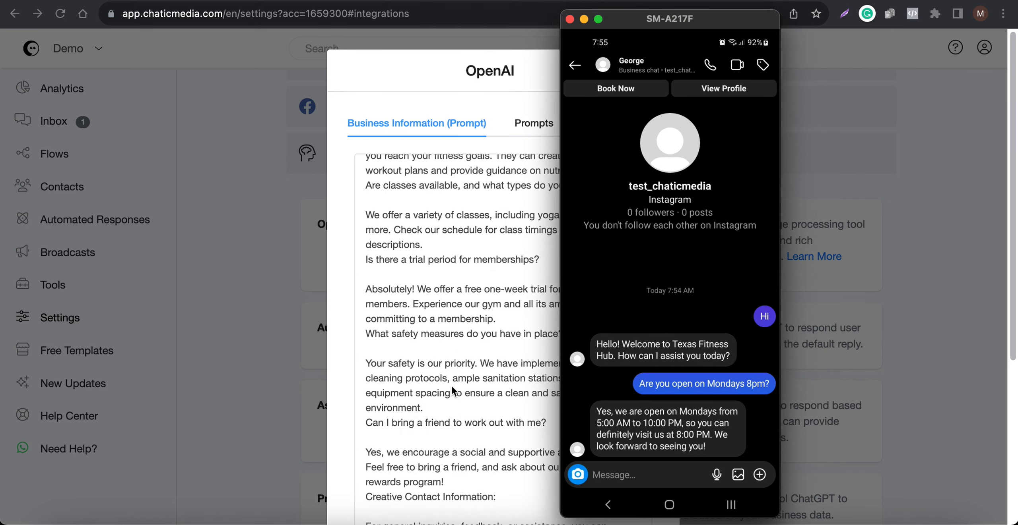
scroll(451, 386, down, 3)
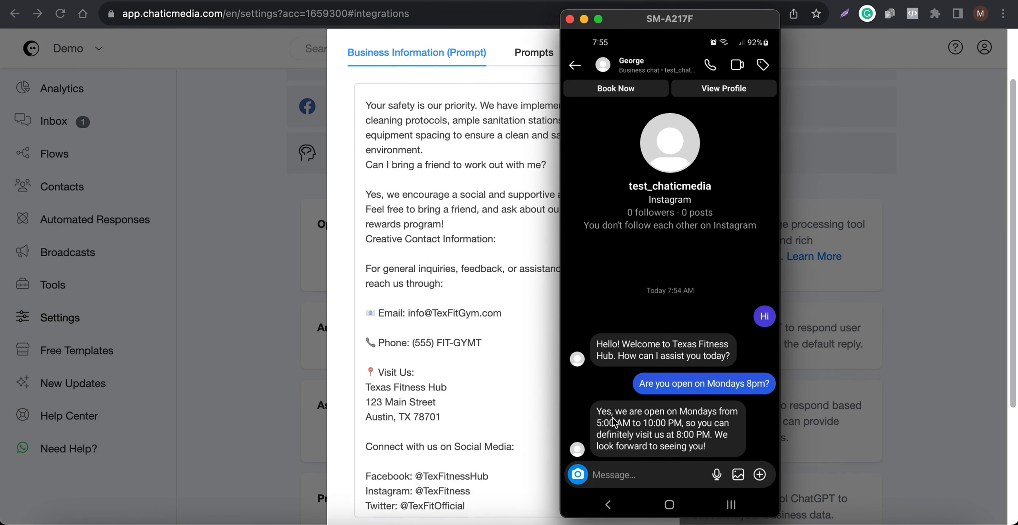
text(Whrtr)
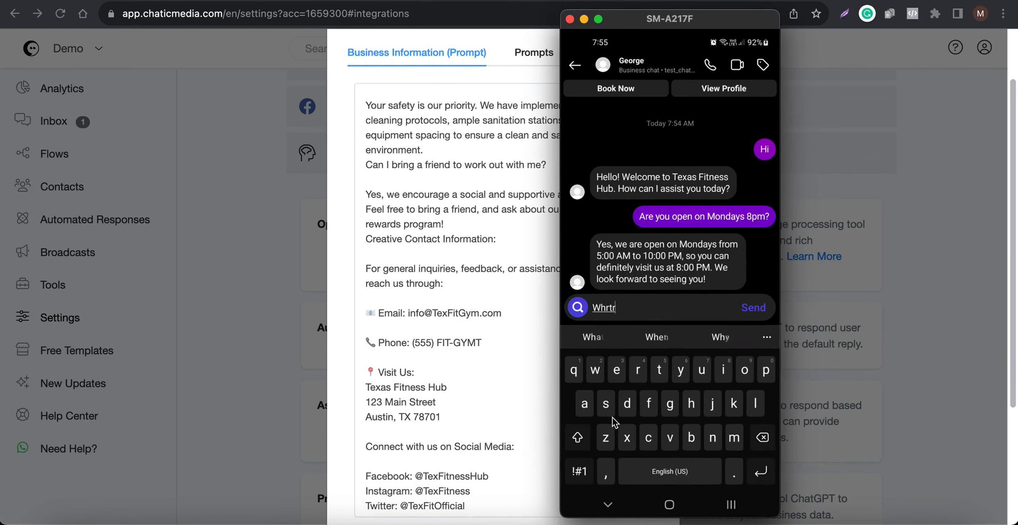
text( are you)
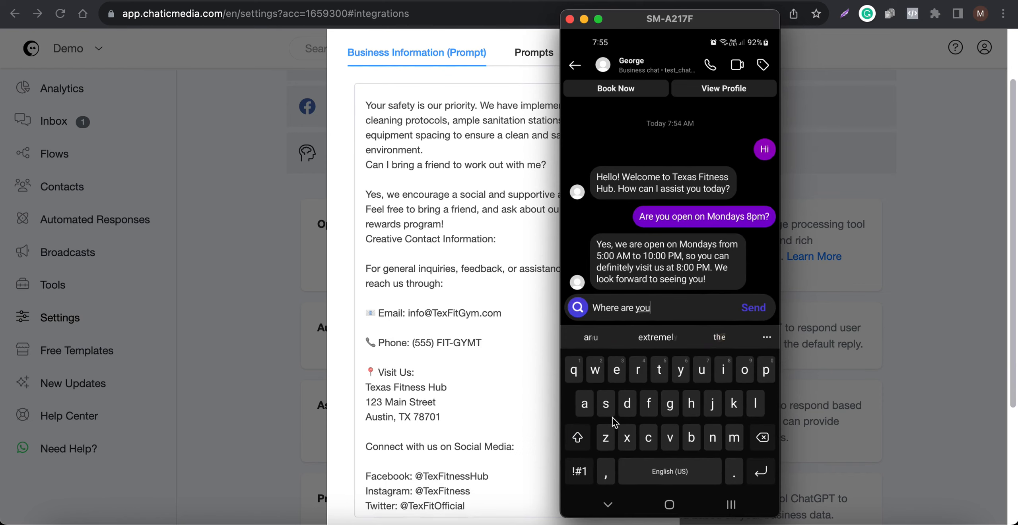
text( located?)
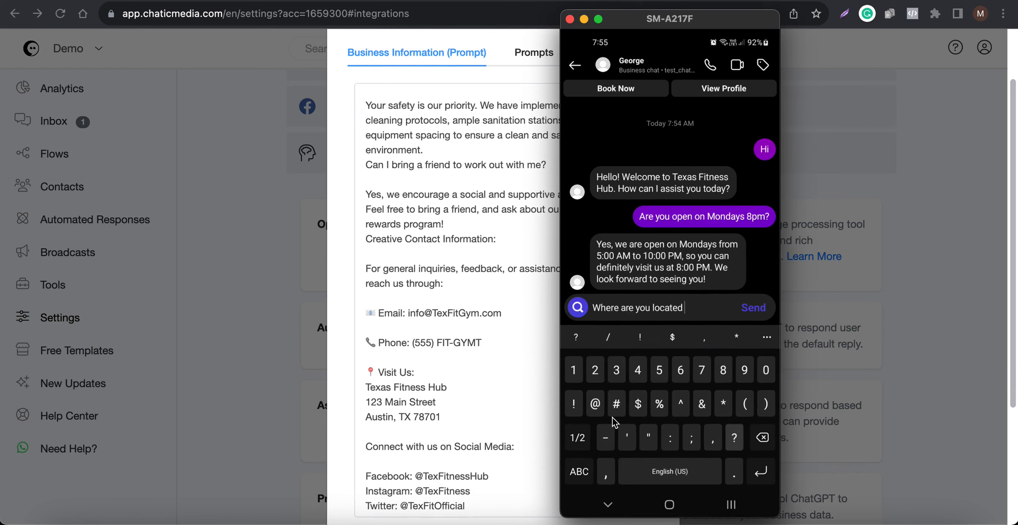
key(Return)
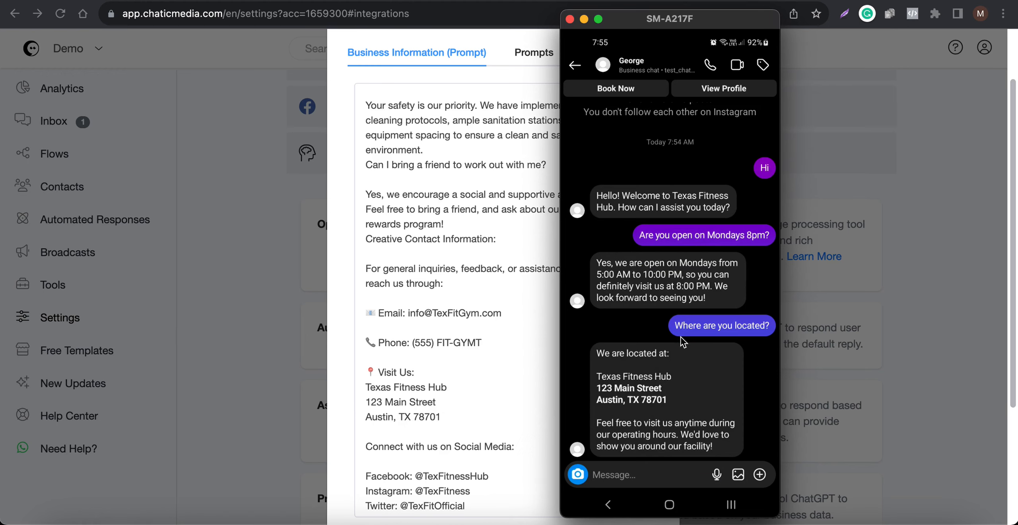
Step: Review the rest of the business prompt and its ChatGPT Triggers field, then cancel the OpenAI dialog
scroll(485, 376, down, 3)
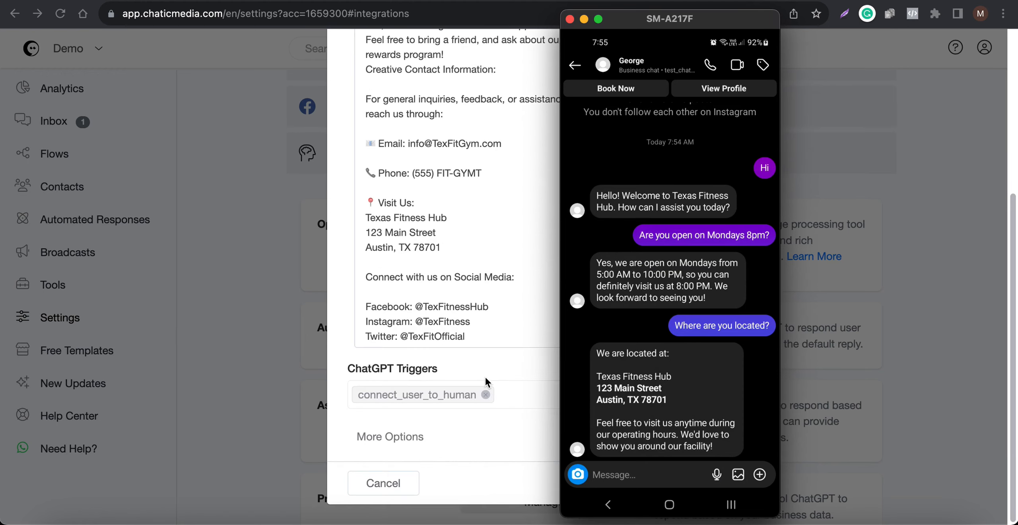
scroll(489, 302, up, 10)
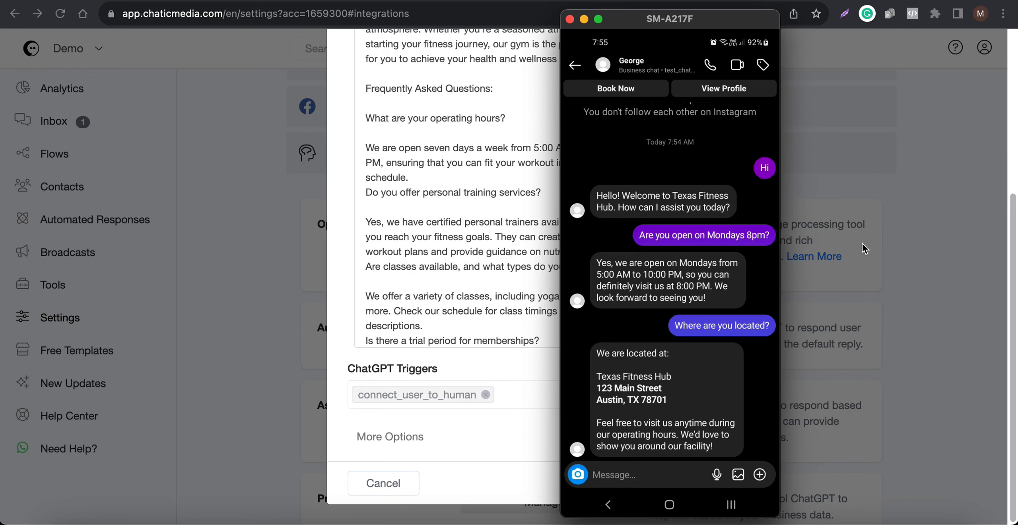
click(911, 194)
click(105, 1)
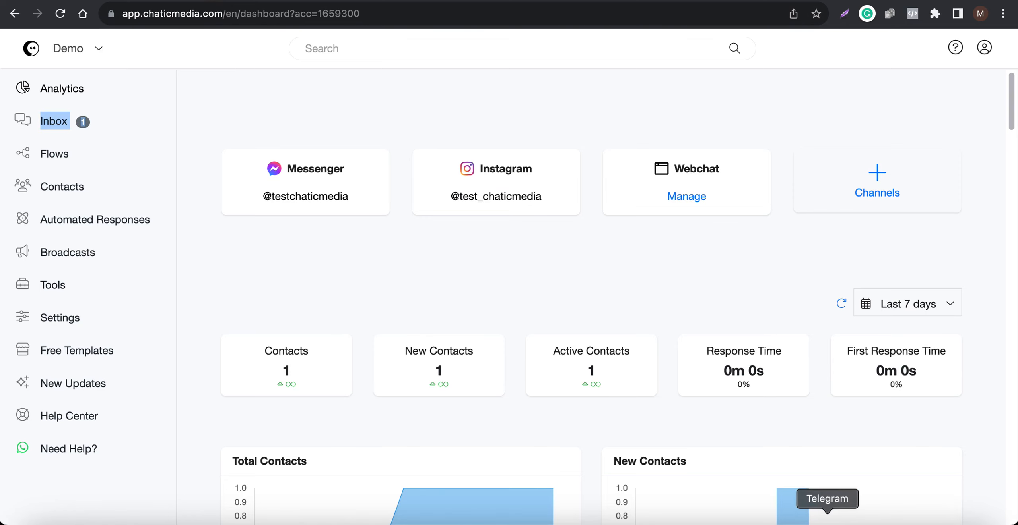
click(880, 521)
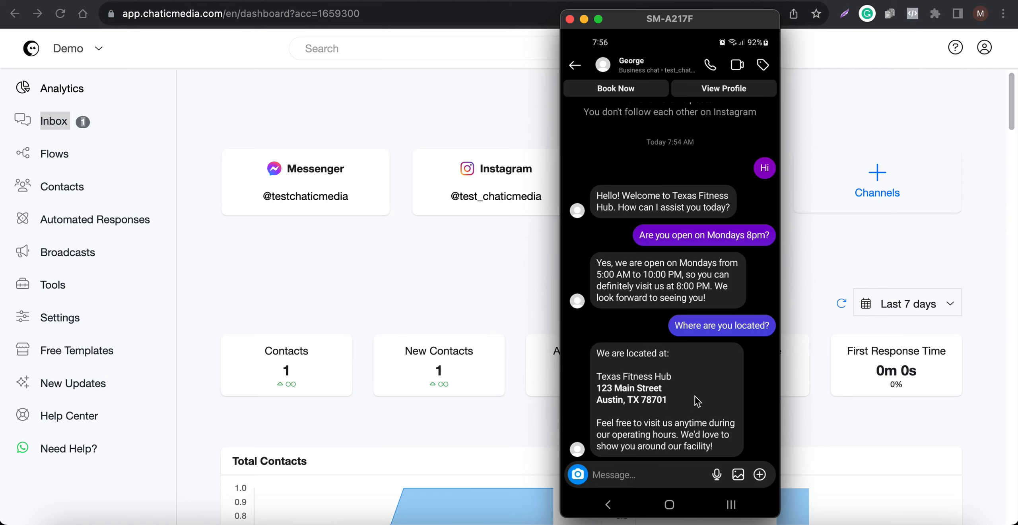
click(845, 256)
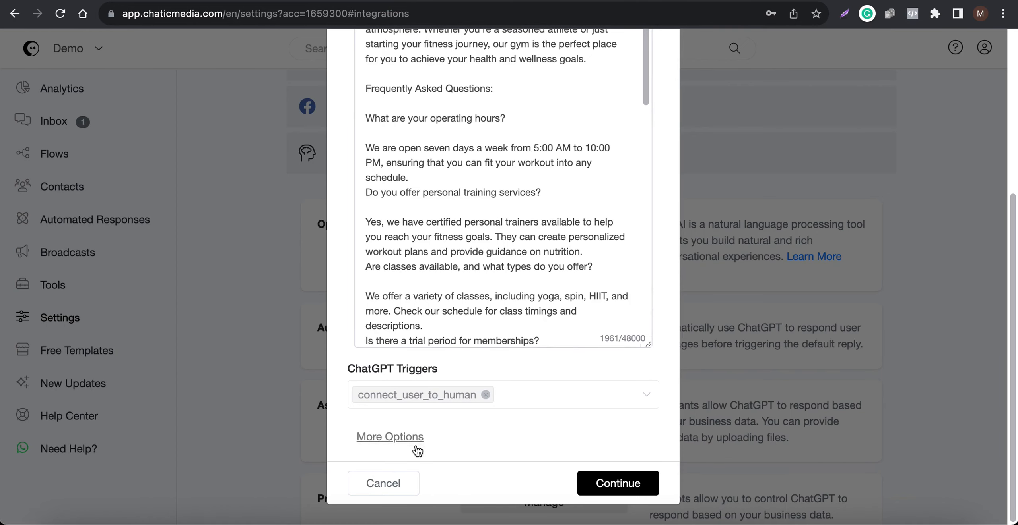
click(390, 492)
Step: Scroll to the ChatGPT Triggers section of the integration settings and read its description
scroll(383, 395, up, 5)
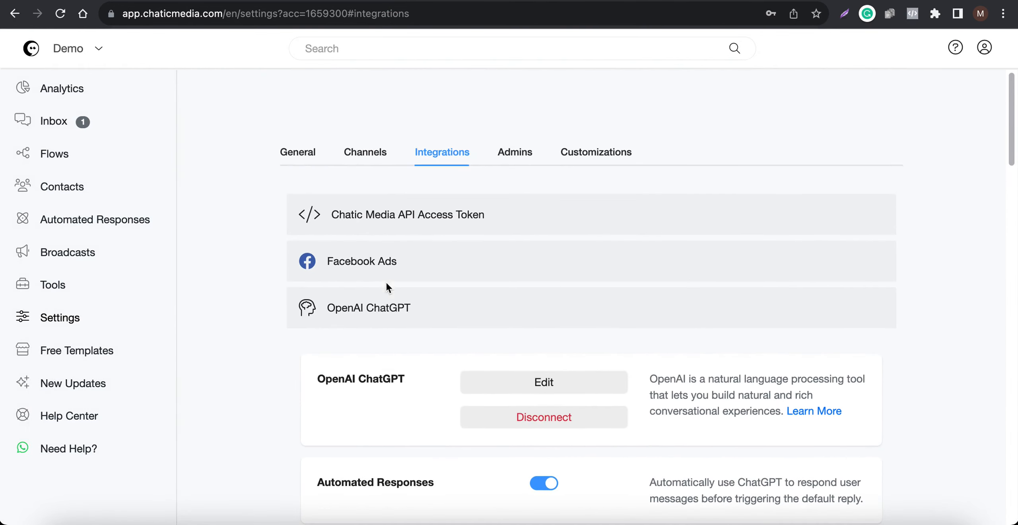
scroll(377, 320, down, 9)
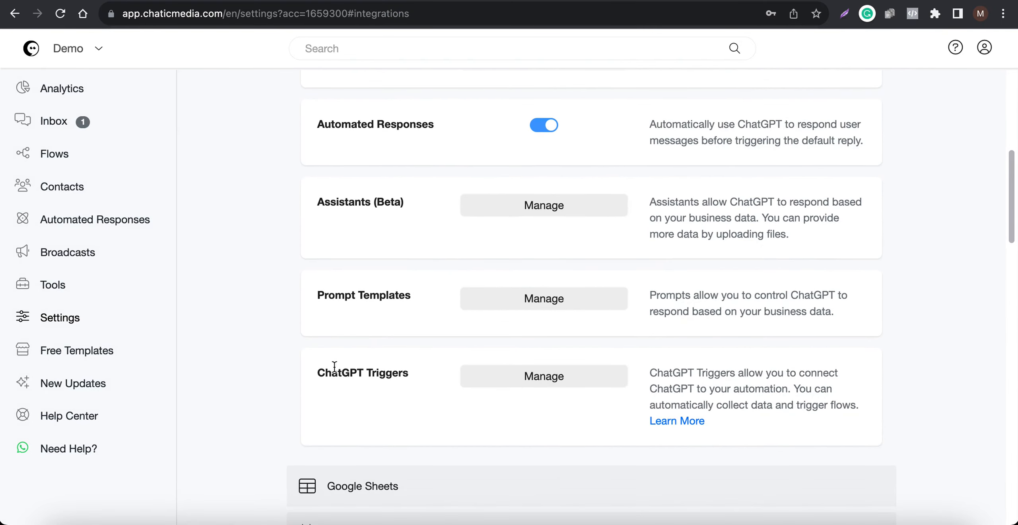
drag(322, 369, 431, 373)
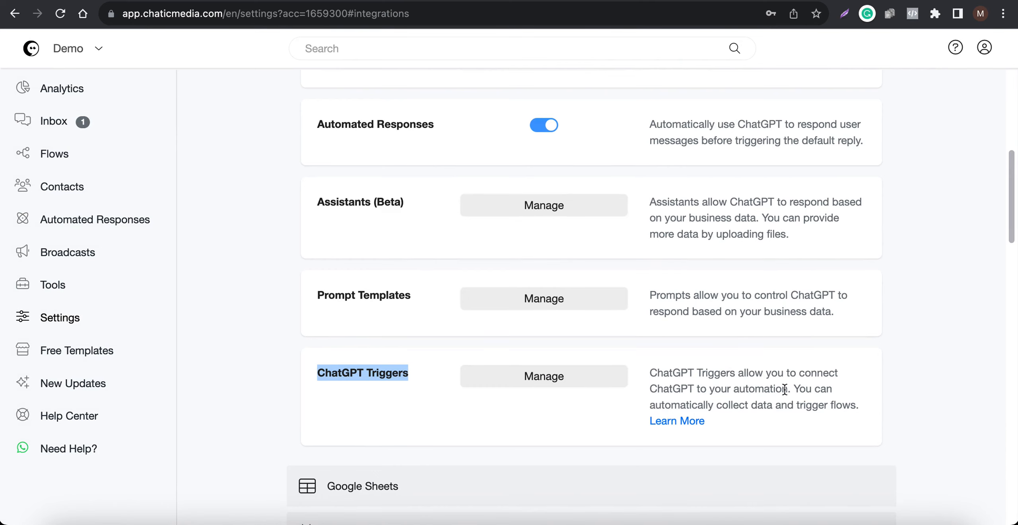
drag(715, 404, 815, 404)
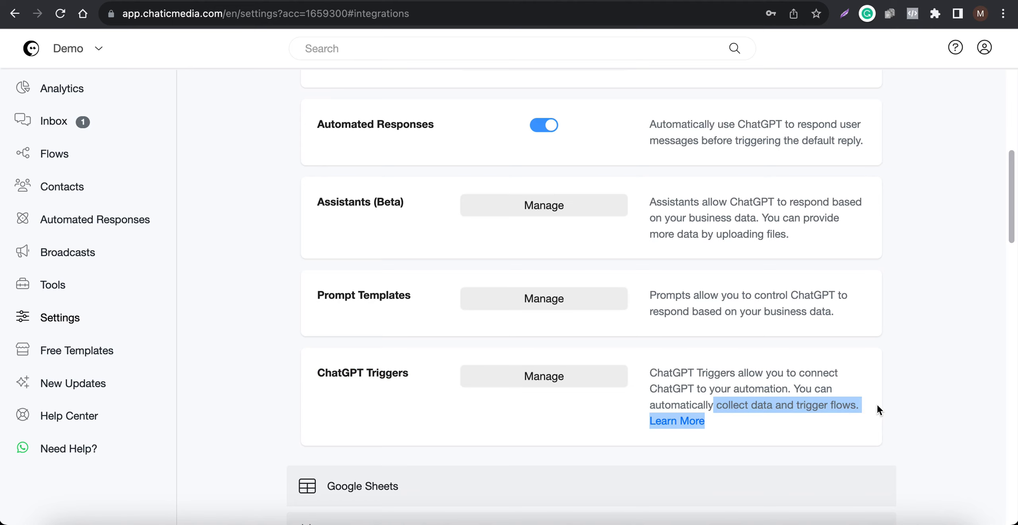
click(822, 405)
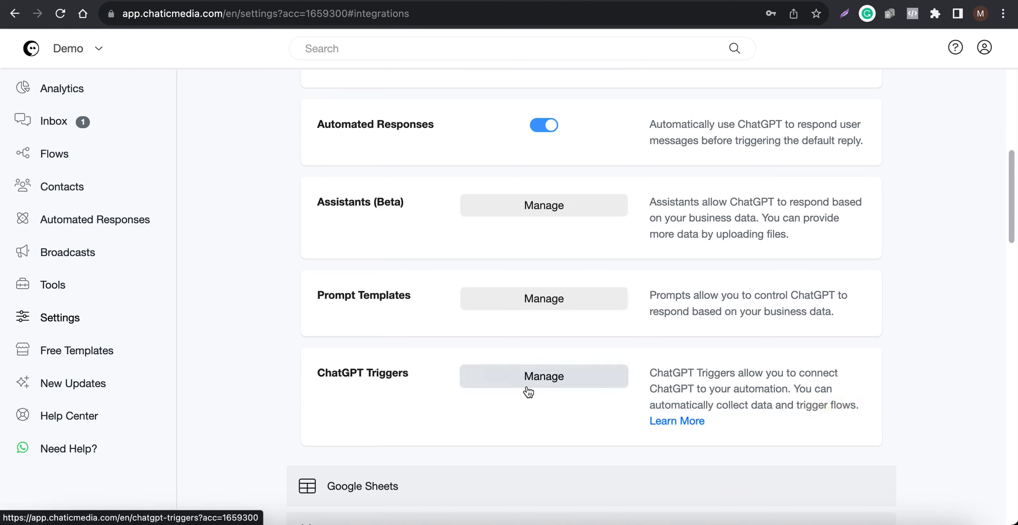
Step: Open the ChatGPT Triggers list and highlight the connect_user_to_human trigger
click(544, 380)
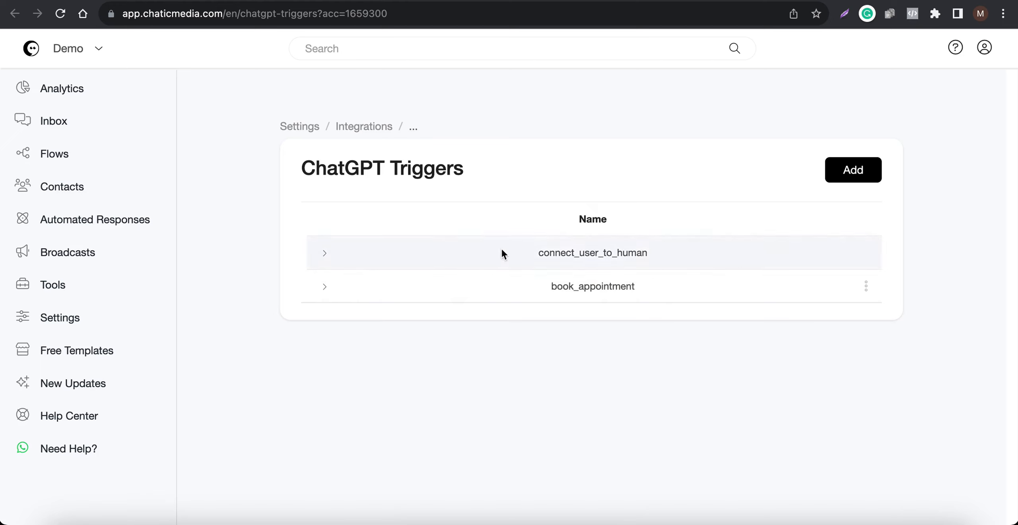
drag(501, 251, 666, 250)
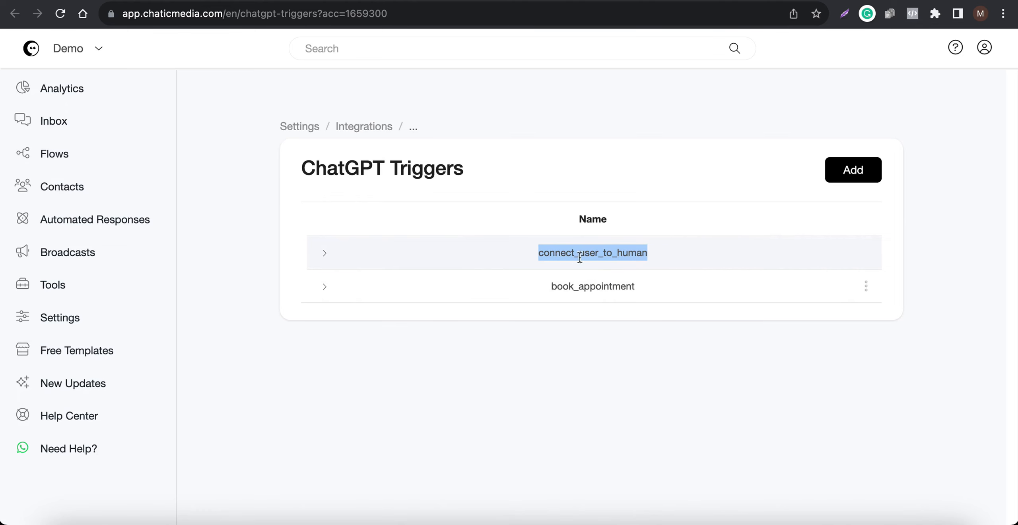
click(880, 516)
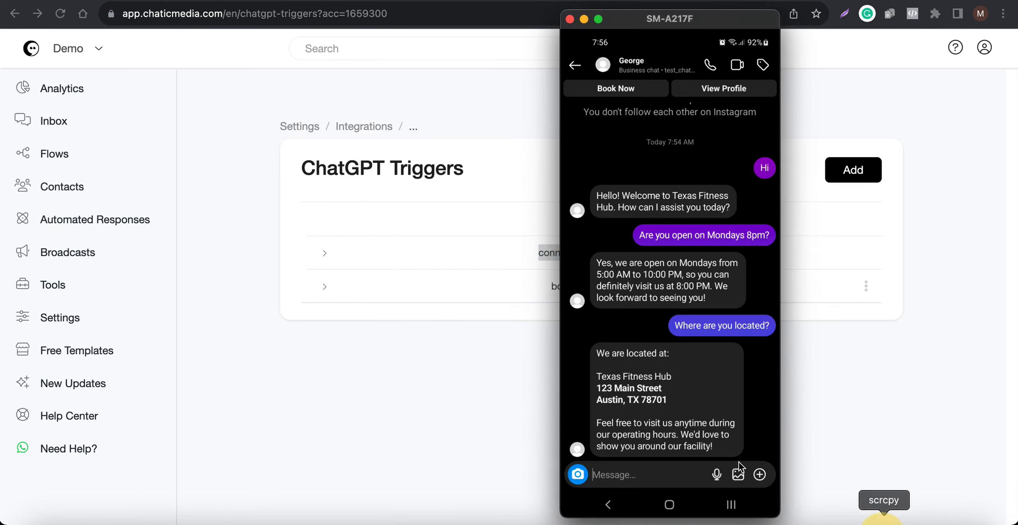
click(472, 358)
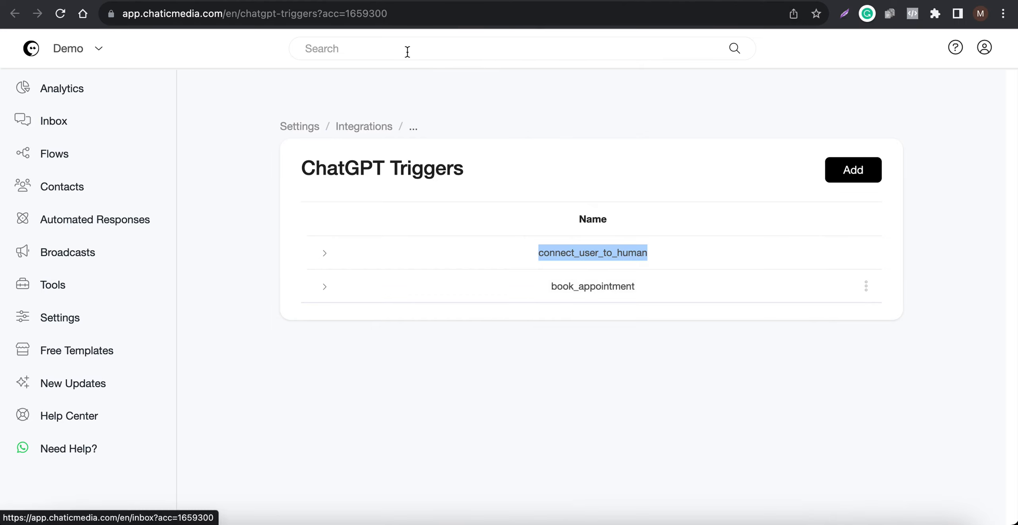
Step: Open the Inbox to view the Instagram conversation, placing the phone window alongside it
click(110, 122)
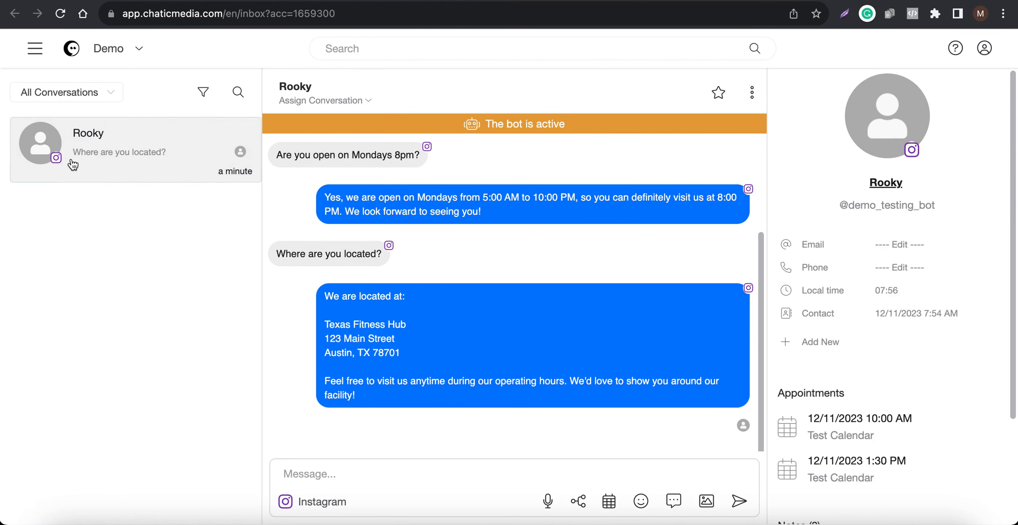
click(875, 517)
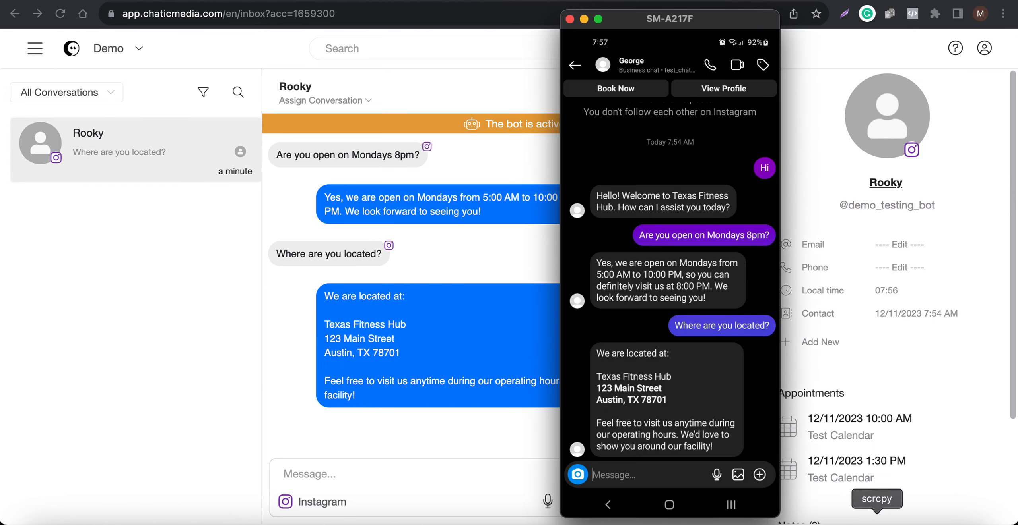
drag(686, 38, 159, 50)
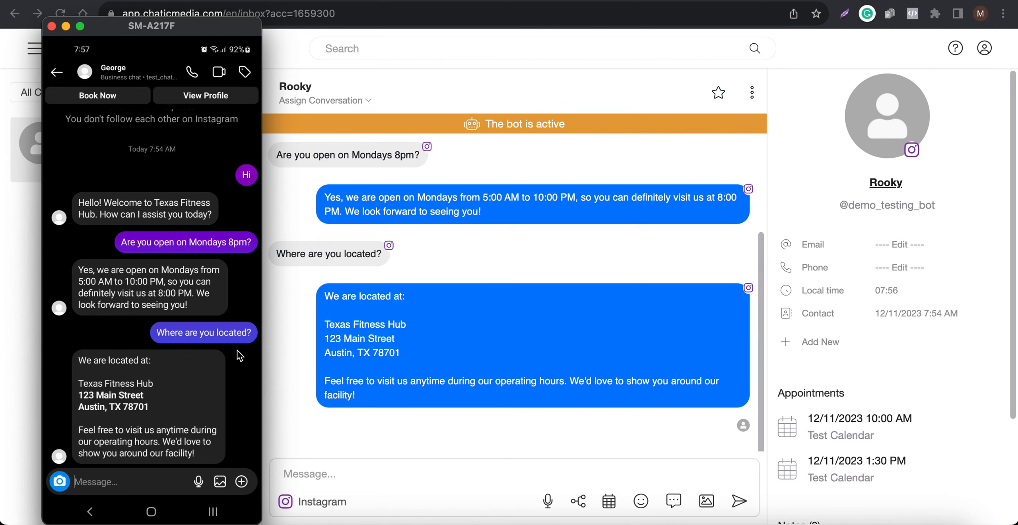
click(445, 292)
Step: Filter the inbox conversations by Human, then switch the filter back to All Conversations
click(68, 92)
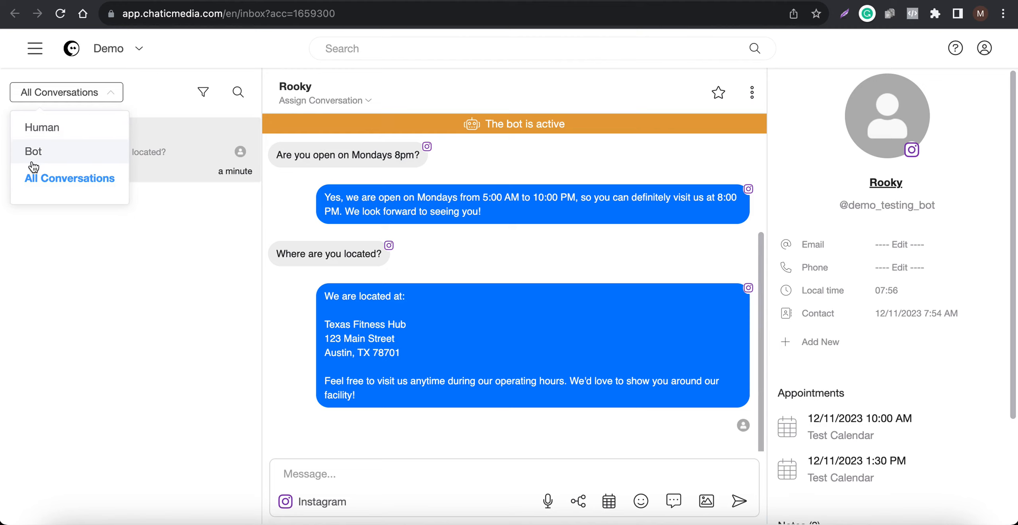
click(57, 90)
click(56, 89)
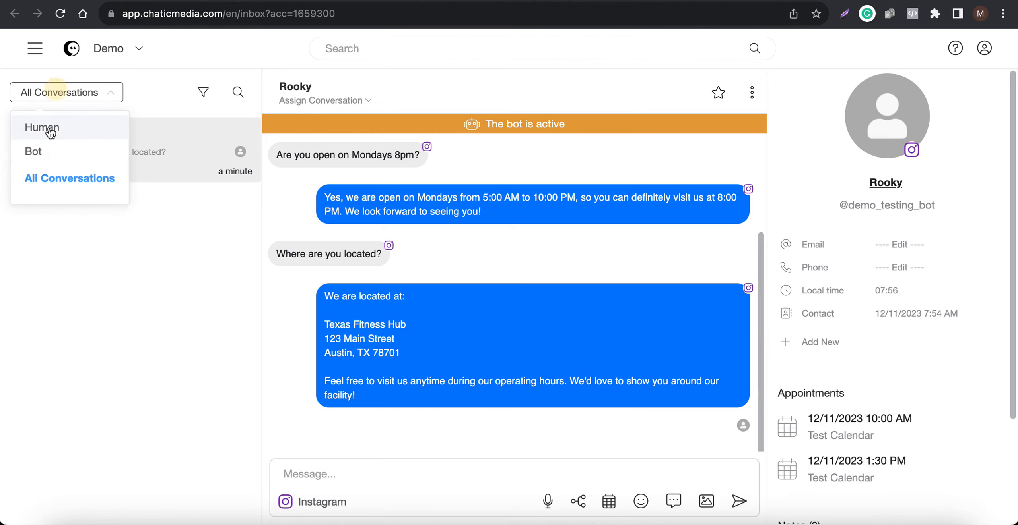
click(42, 127)
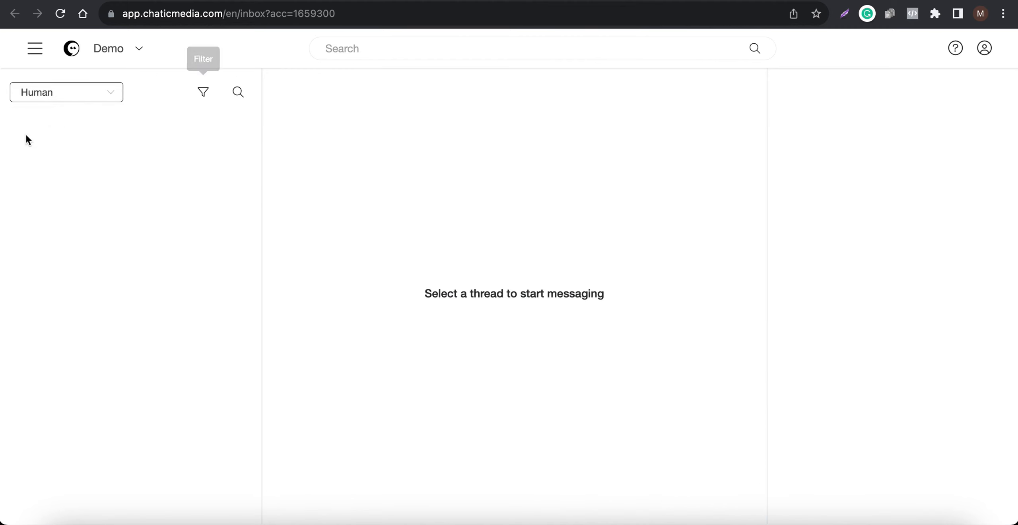
click(50, 94)
click(51, 178)
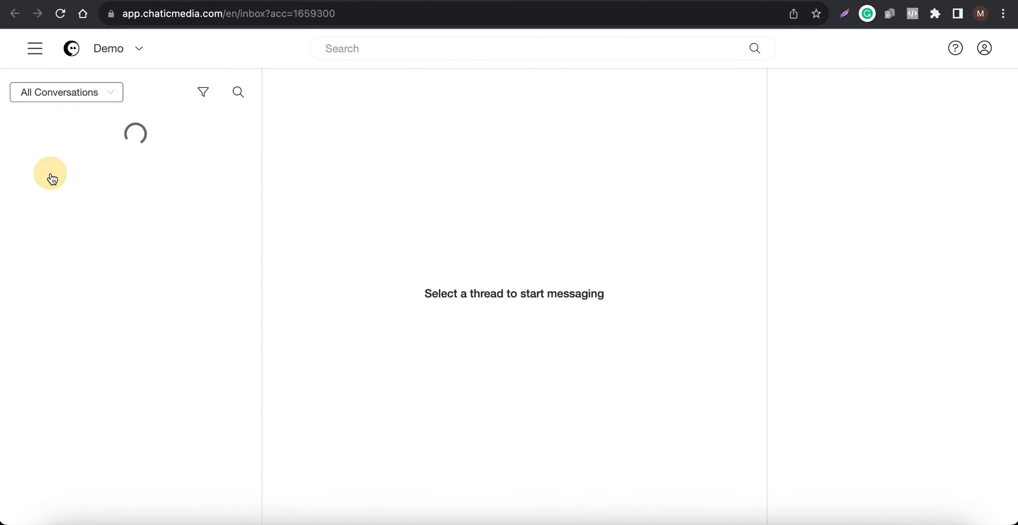
click(881, 516)
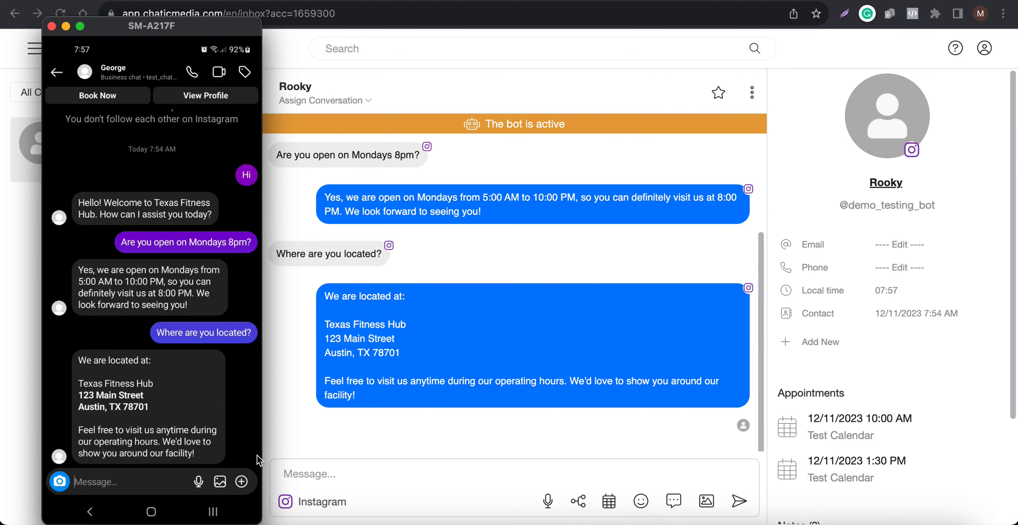
Step: Send the message 'I want to talk to a human' from the phone's Instagram chat
text(I want to)
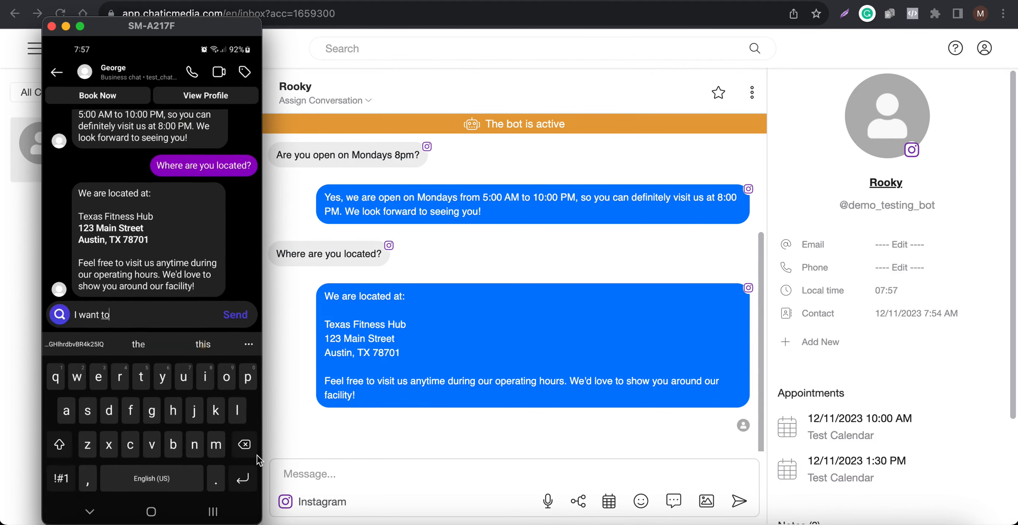
text( talk to )
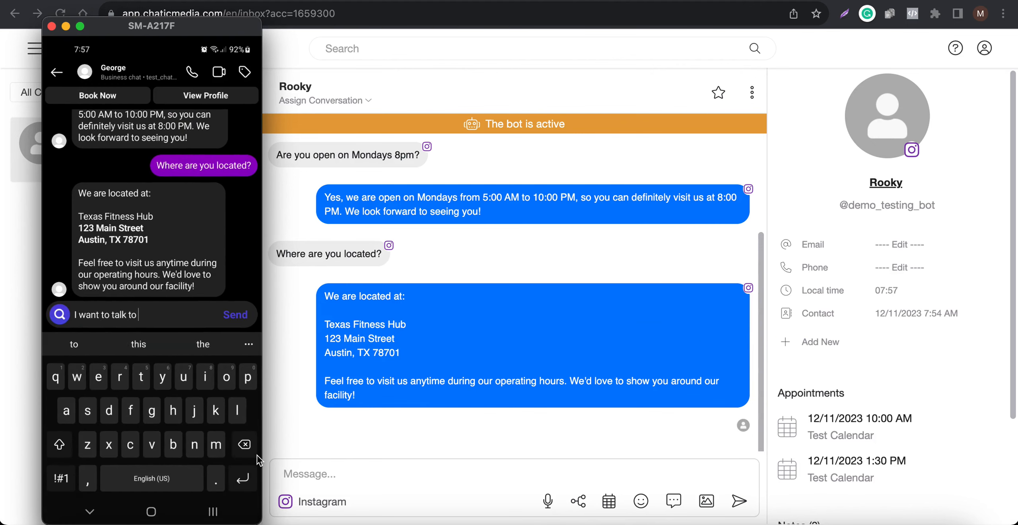
text(a human)
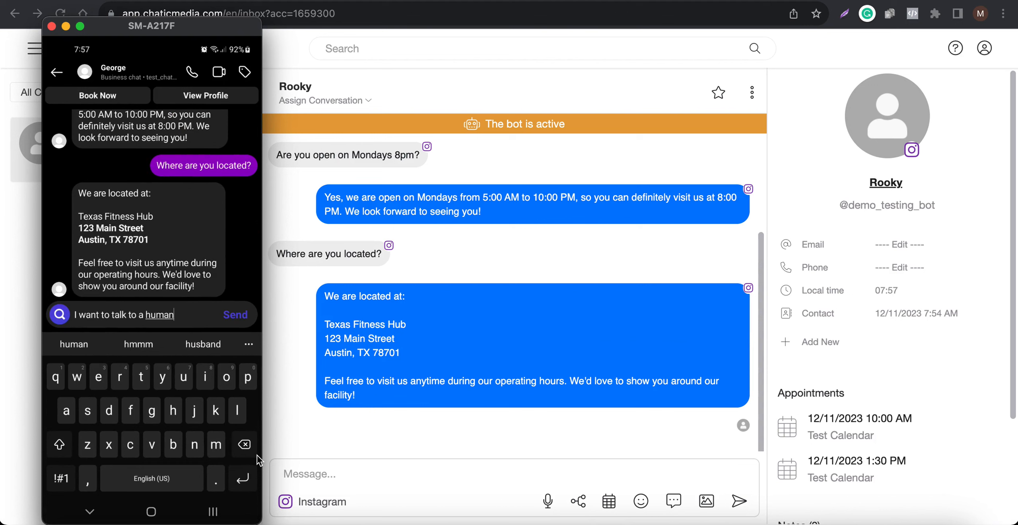
key(Return)
key(Escape)
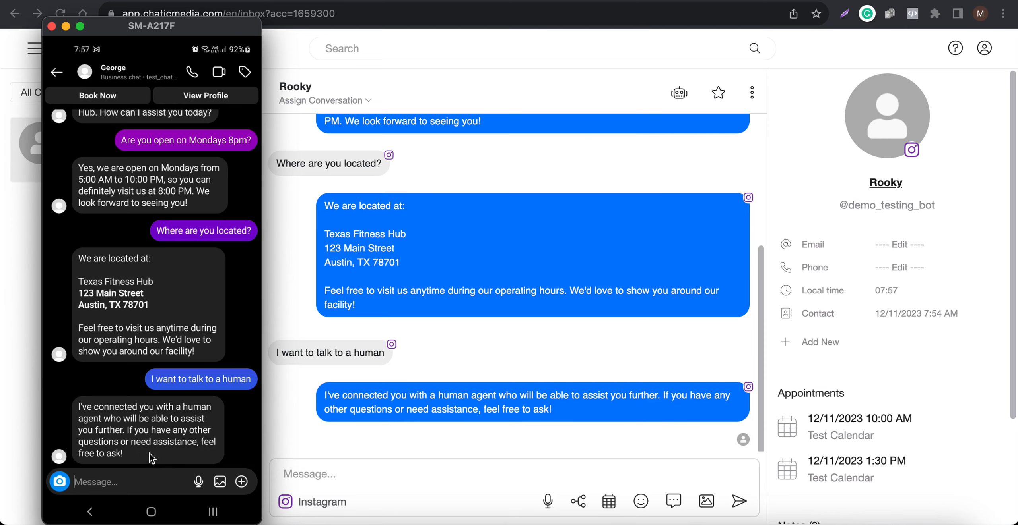
Step: Filter the inbox conversations by Bot, then by Human, and open the conversation listed there
click(422, 215)
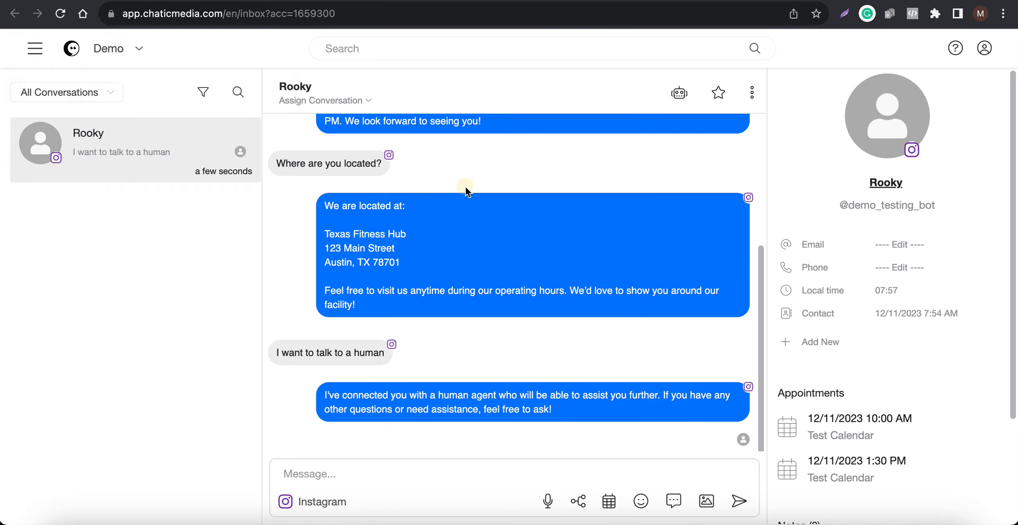
click(70, 99)
click(42, 149)
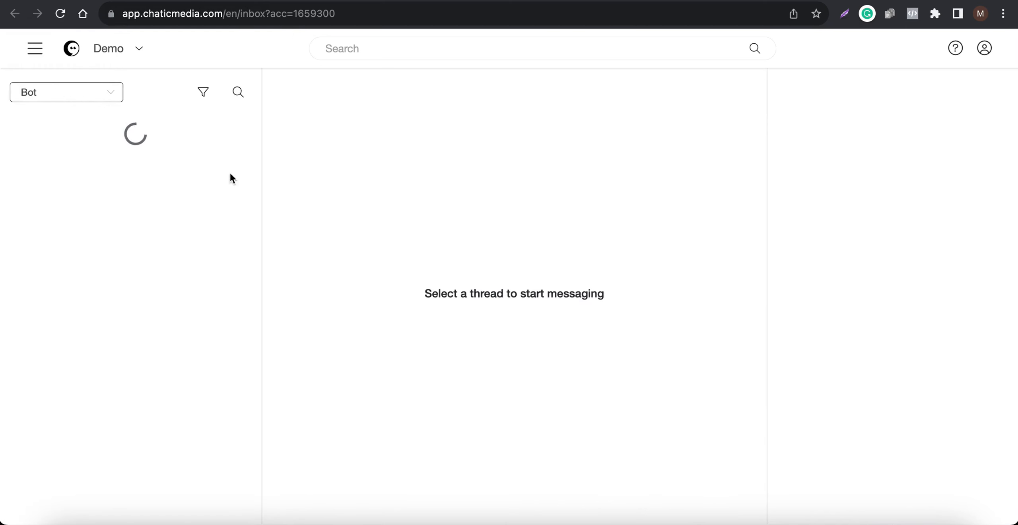
click(78, 94)
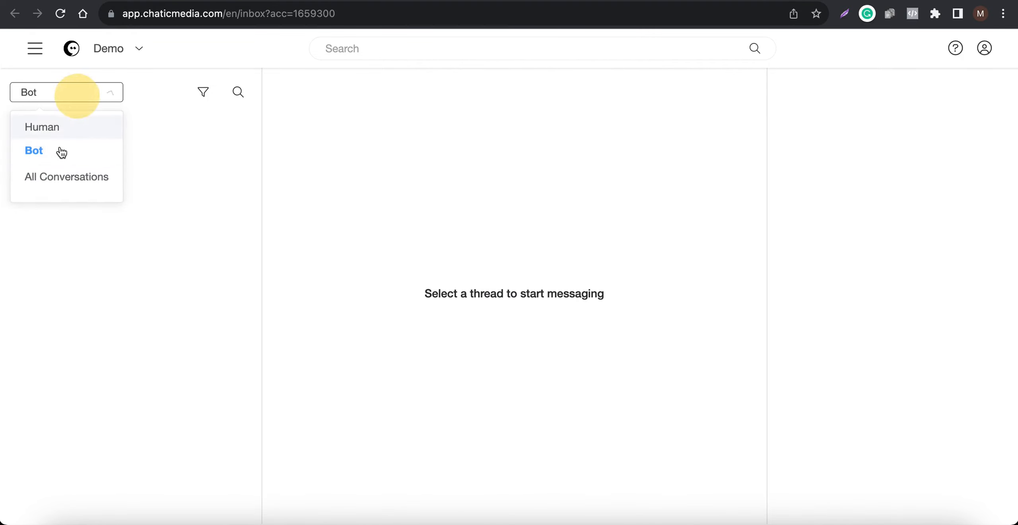
click(55, 128)
click(200, 177)
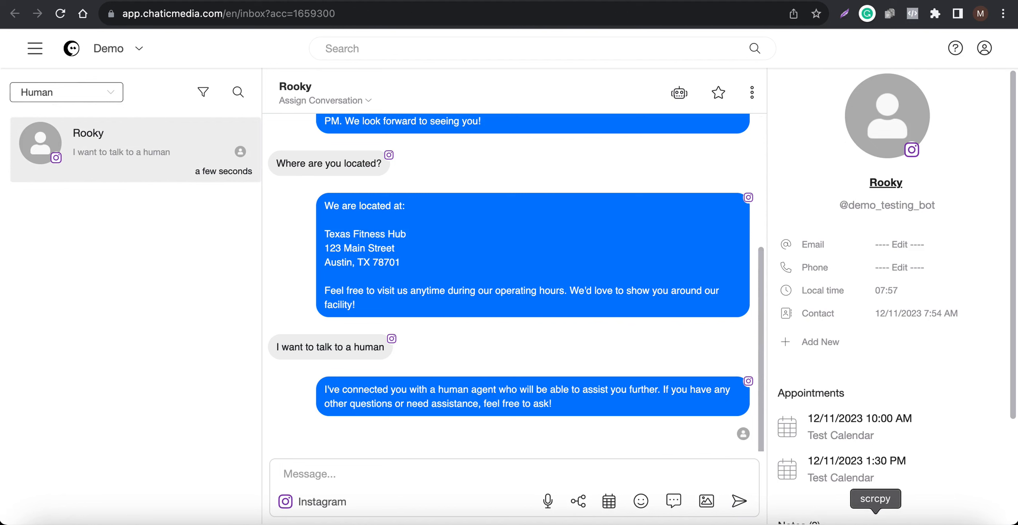
Step: Reply 'uhhj' to the conversation from the inbox message box
click(875, 523)
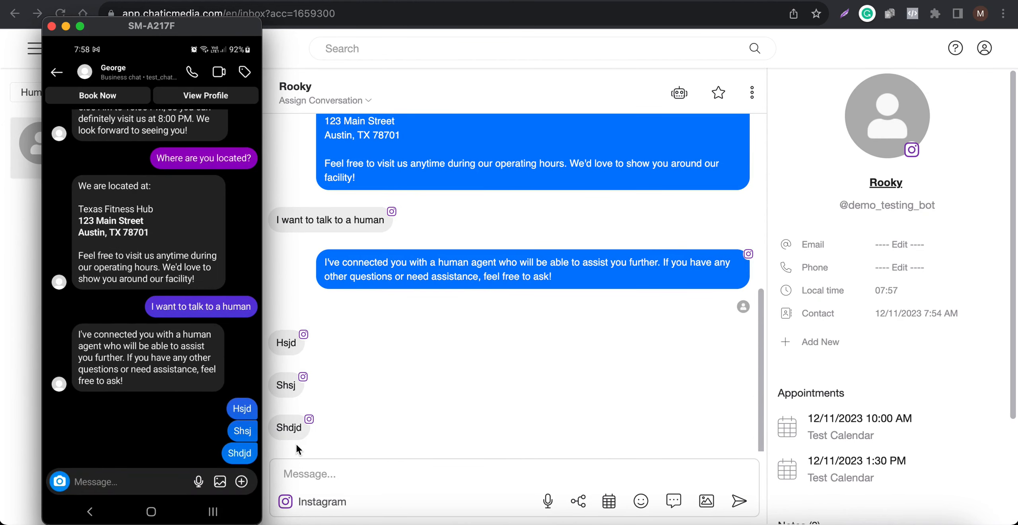
click(351, 473)
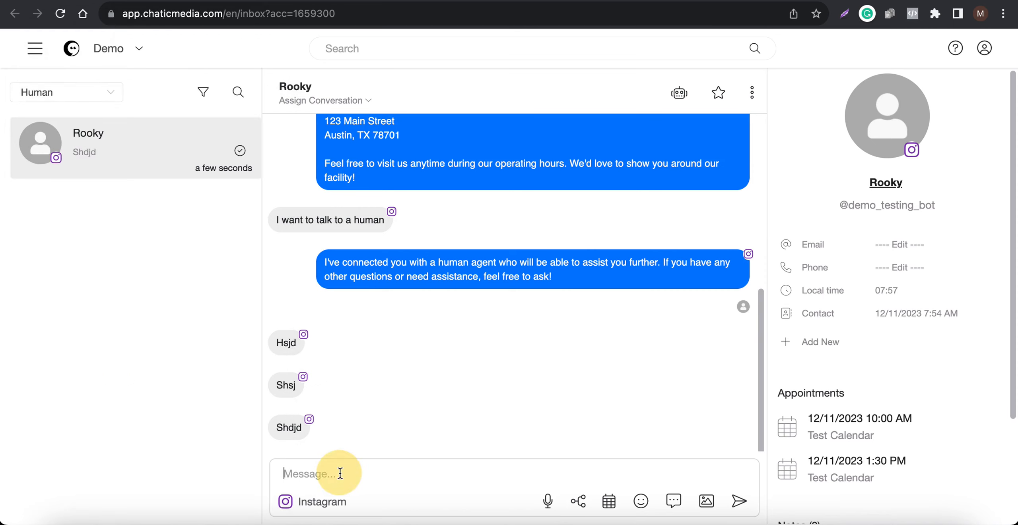
text(uhhj)
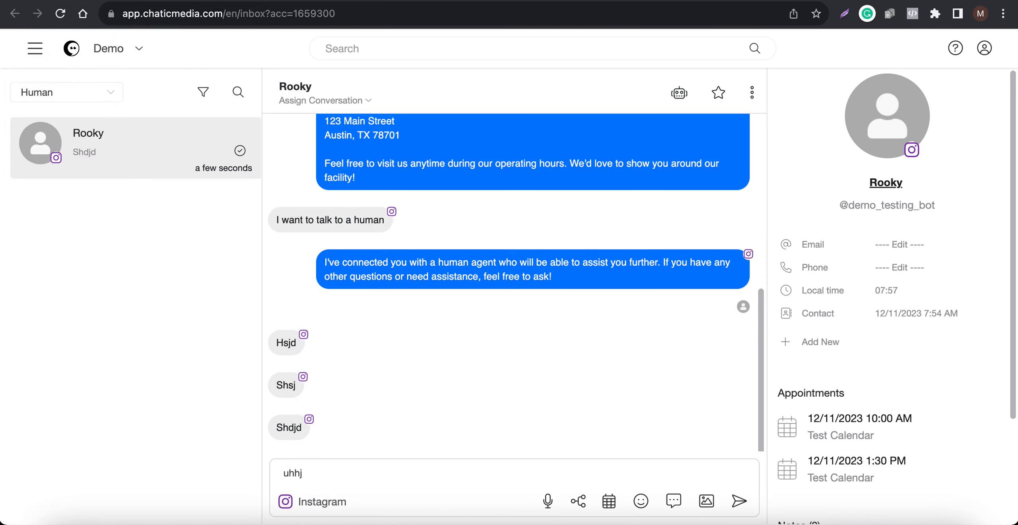
key(Return)
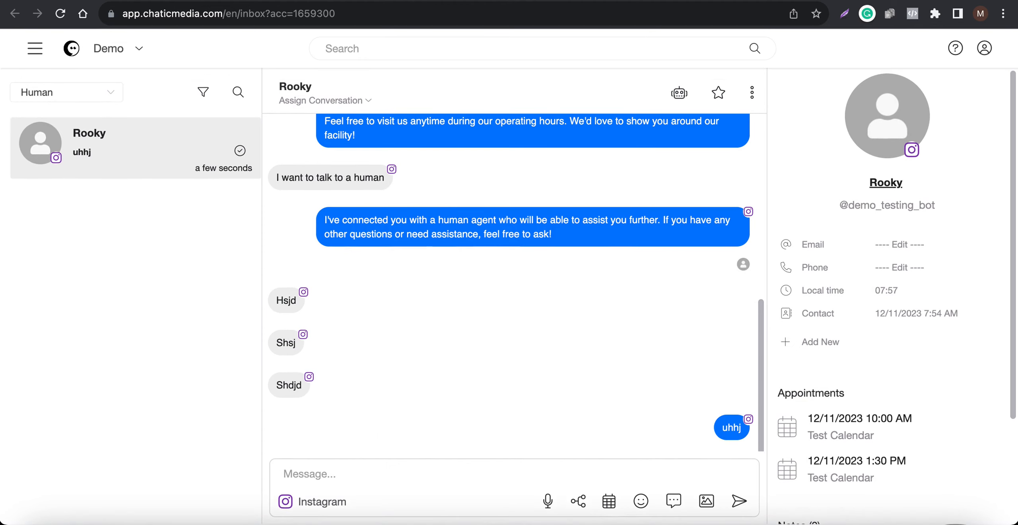
Step: Transfer the conversation back to the bot
click(875, 519)
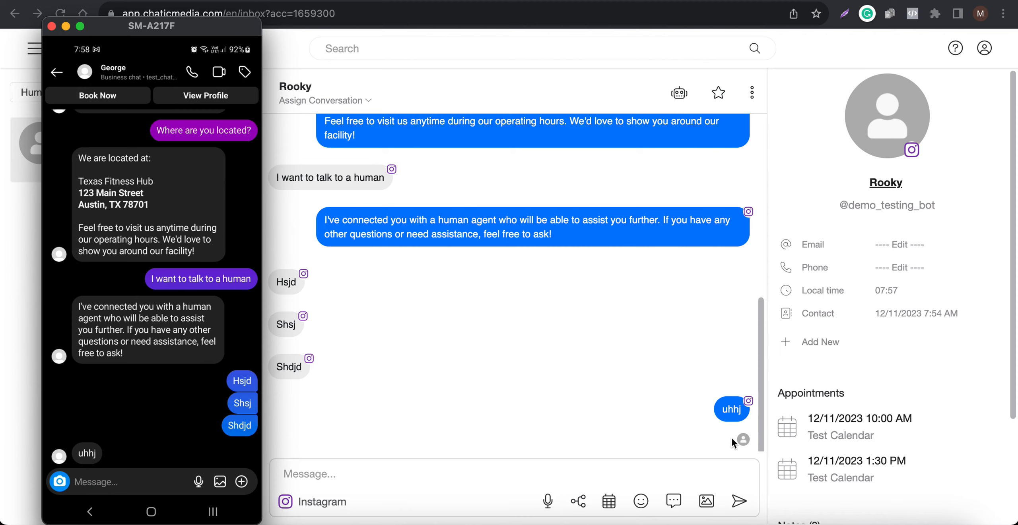
click(590, 416)
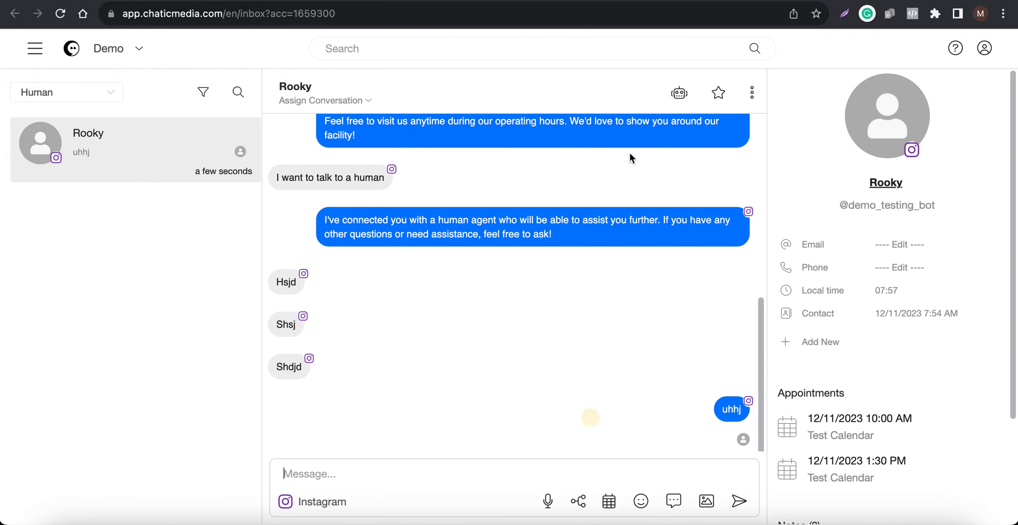
click(680, 94)
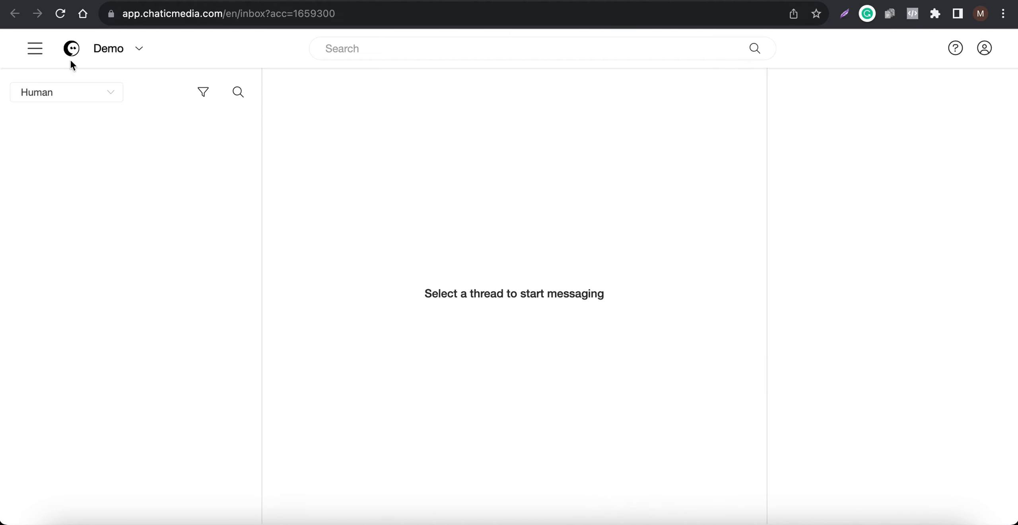
Step: Switch the inbox filter through Bot and Human and back to All Conversations
click(41, 95)
click(46, 155)
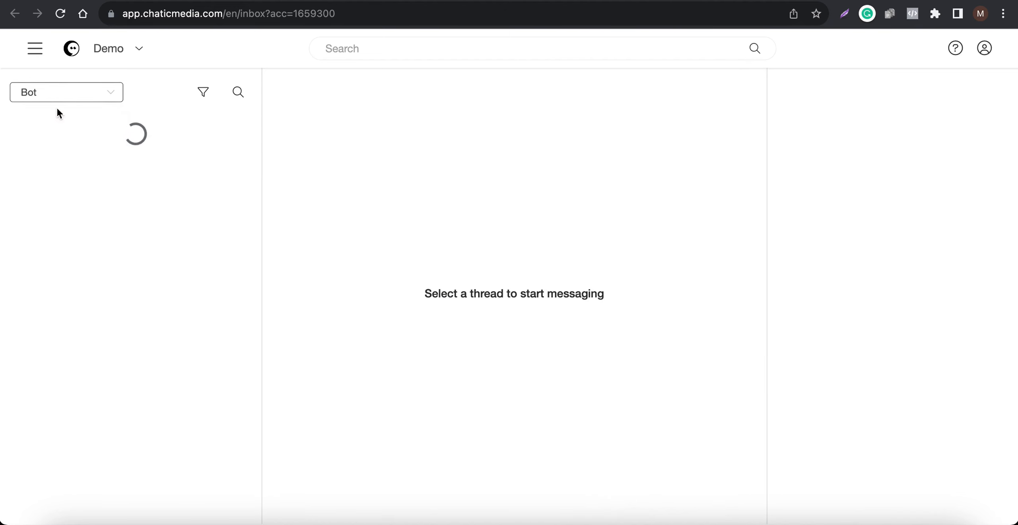
click(62, 102)
click(46, 177)
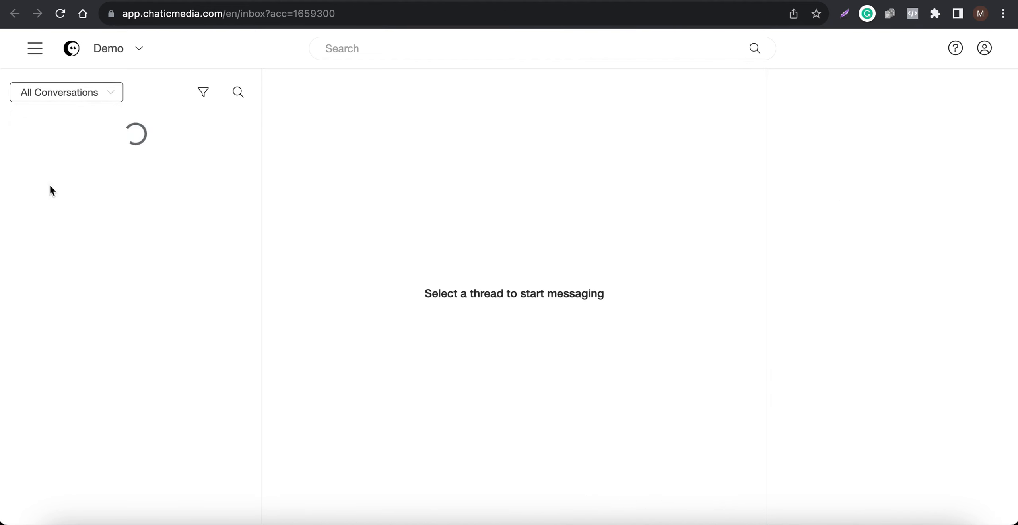
click(68, 95)
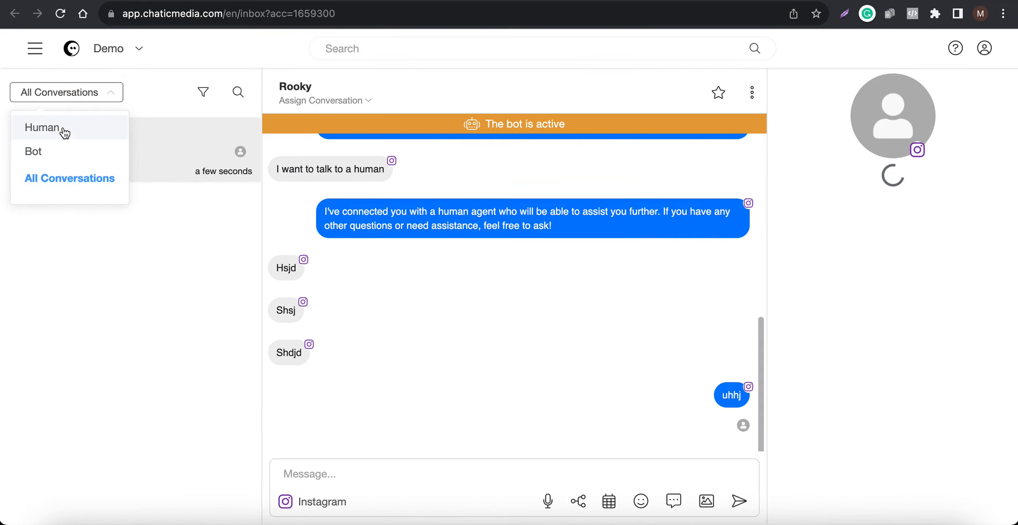
click(61, 128)
click(82, 98)
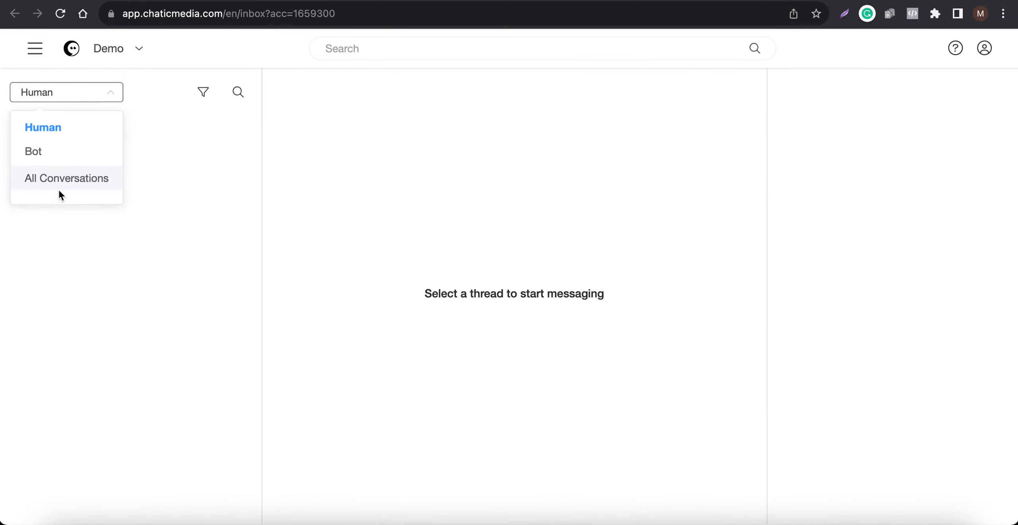
click(61, 186)
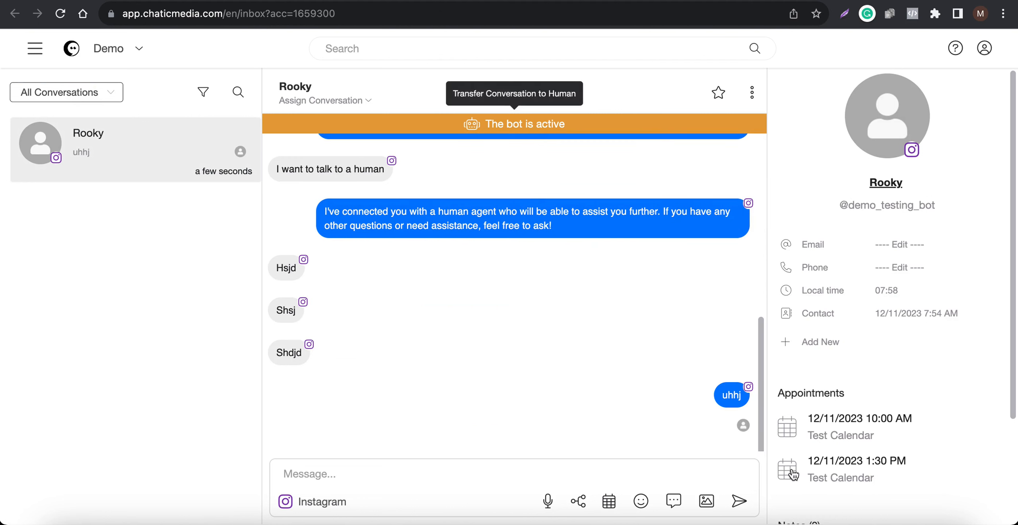
Step: Start adding a new trigger on the ChatGPT Triggers page
click(874, 524)
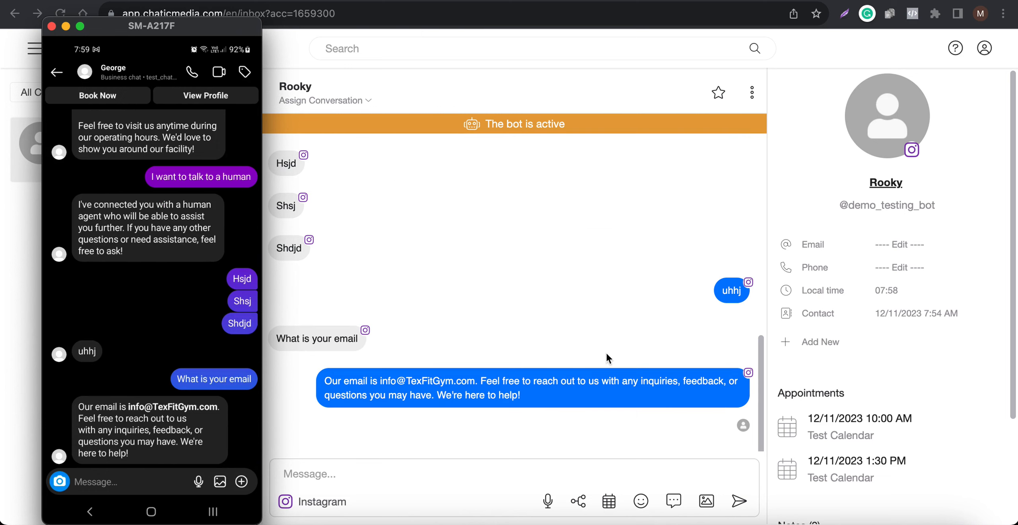
click(583, 281)
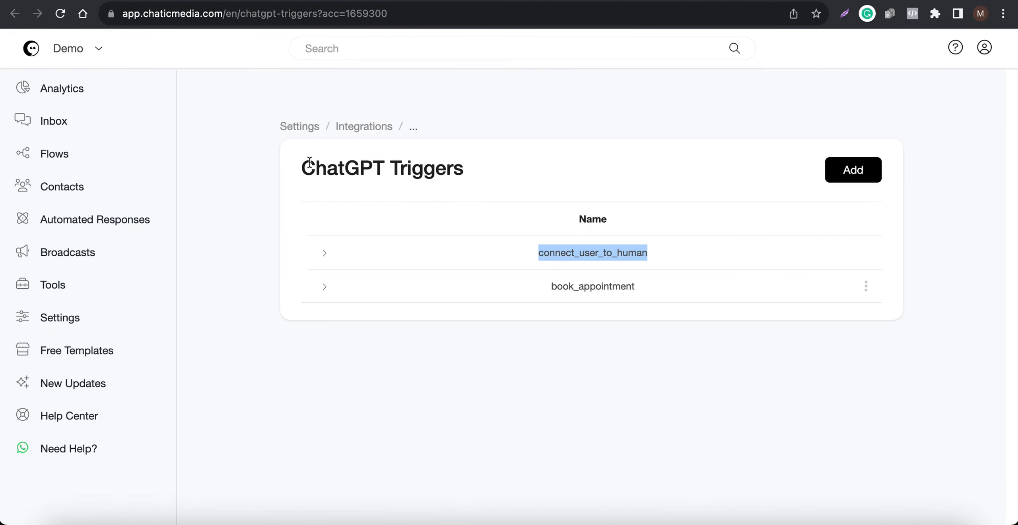
drag(304, 166, 528, 172)
click(528, 172)
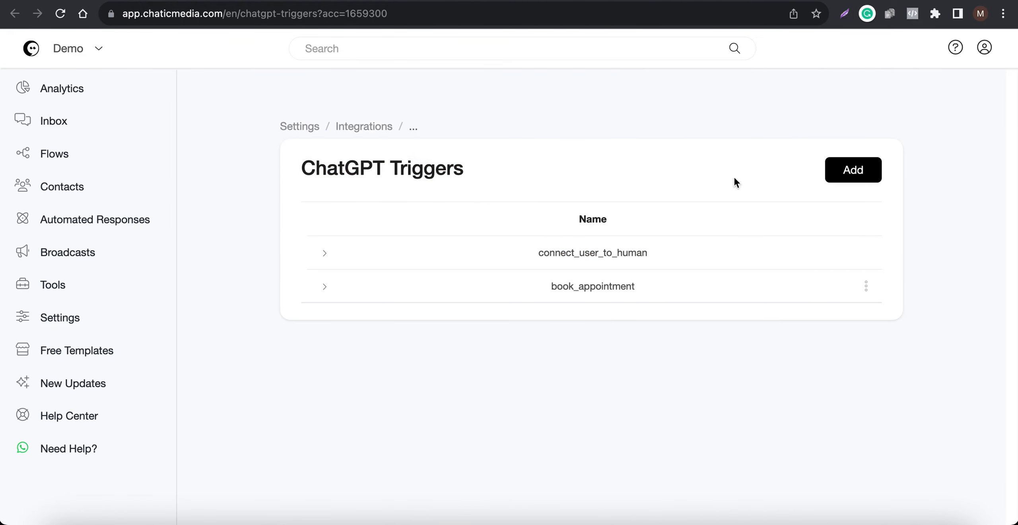
click(852, 171)
Step: Name the trigger 'sign up for fitness tips' and describe it as 'allows customer to sign up for fitness tips'
click(422, 147)
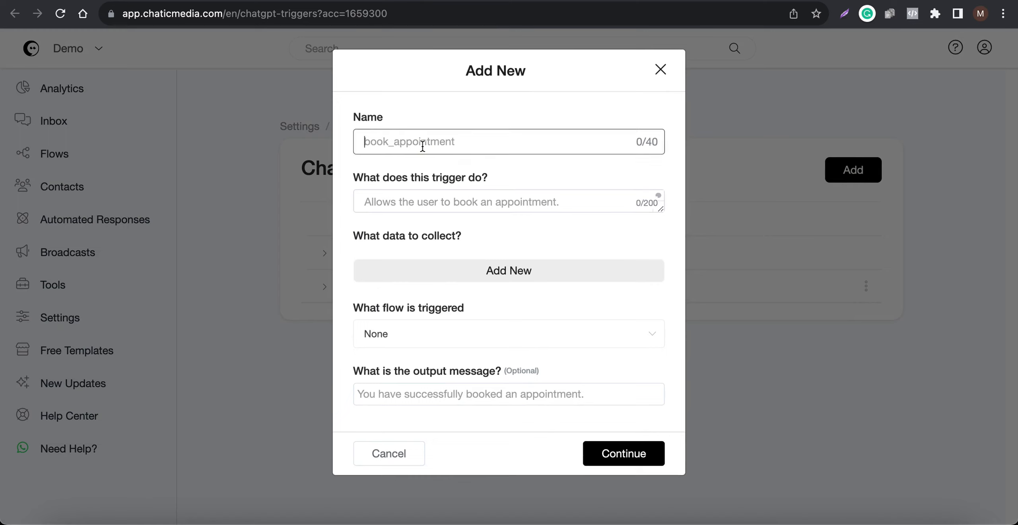
text(sign up for fitness tips)
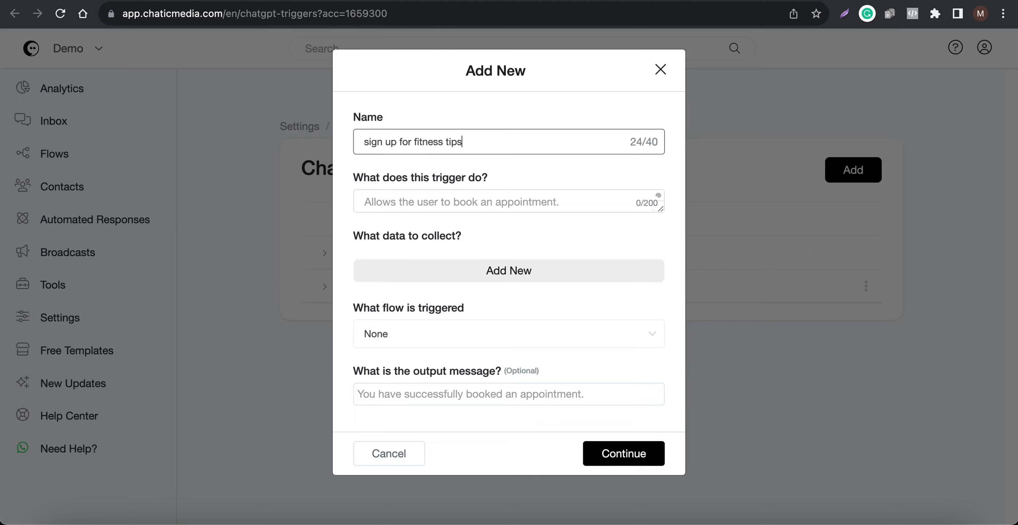
key(super+a)
key(super+c)
click(427, 200)
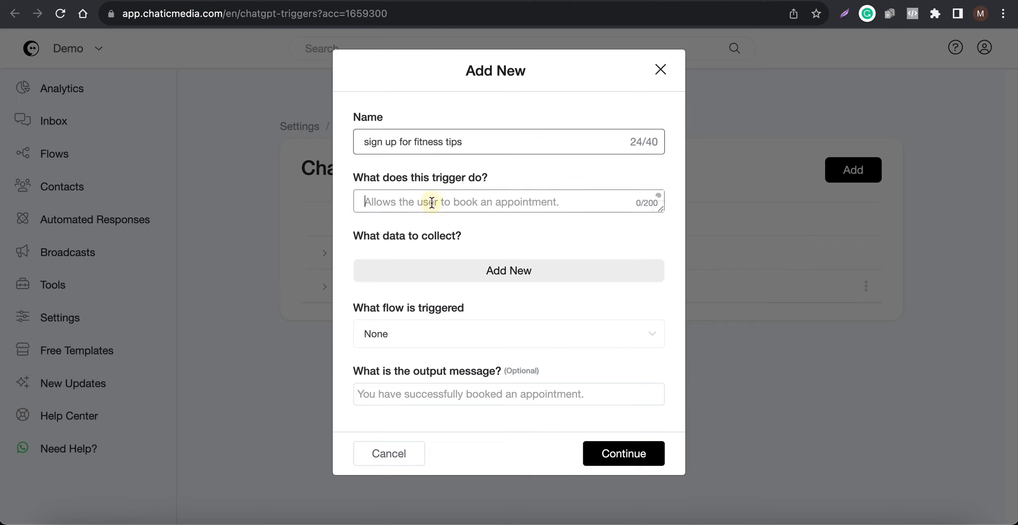
text(allw)
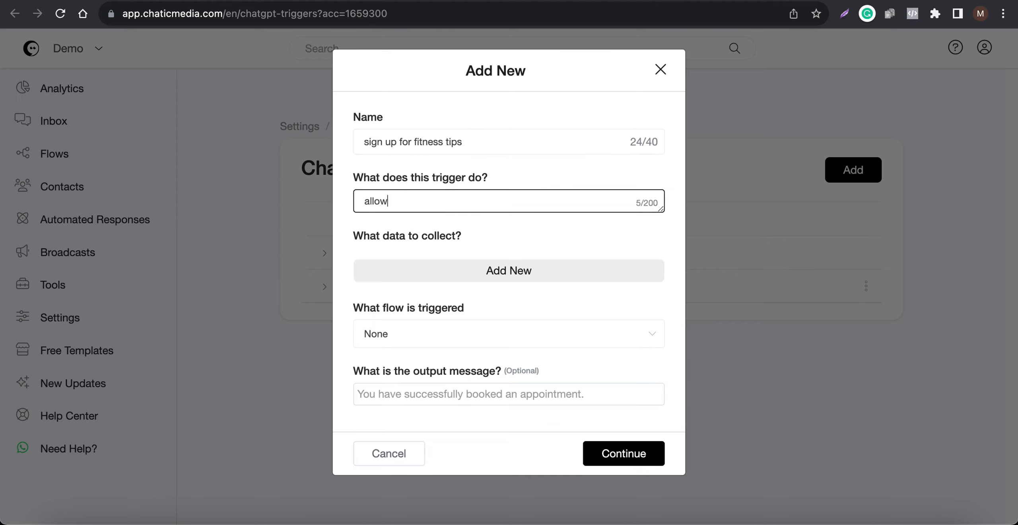
text(ws customer to)
key(super+v)
Step: Add a data field 'name' to collect, mapped to Full Name
click(479, 274)
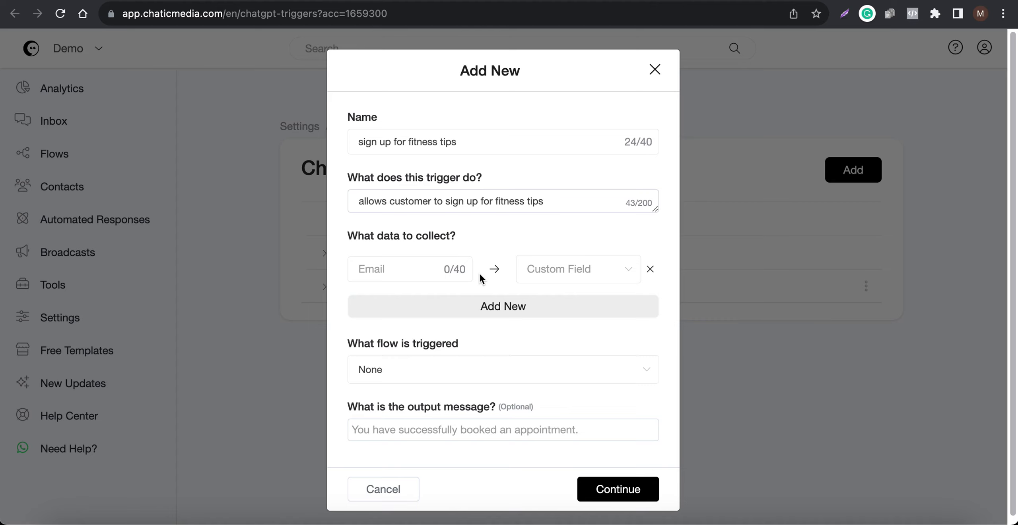
click(363, 269)
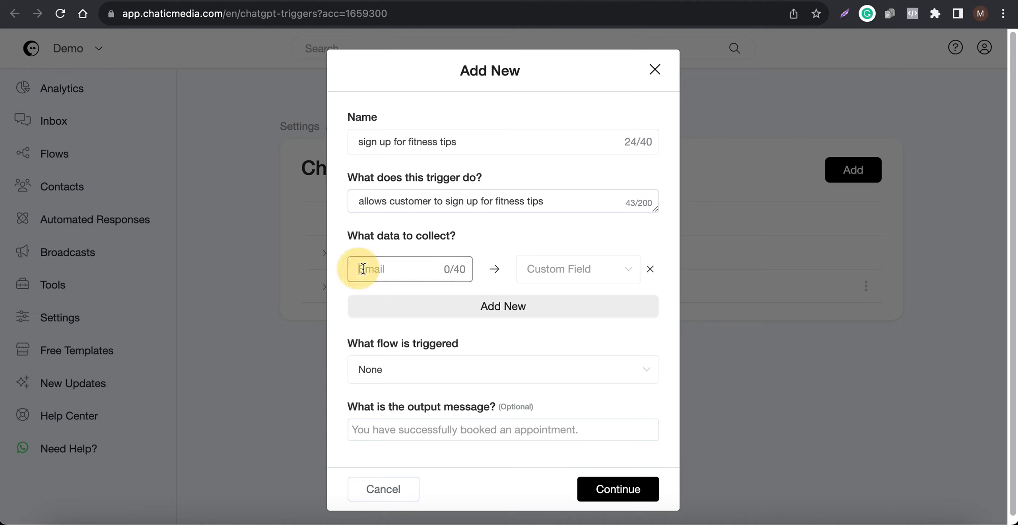
text(name)
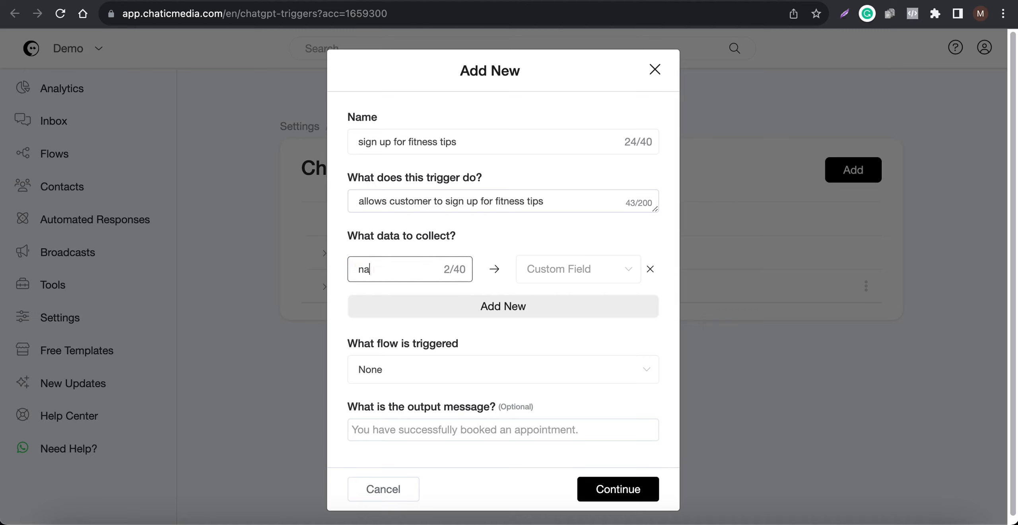
key(Tab)
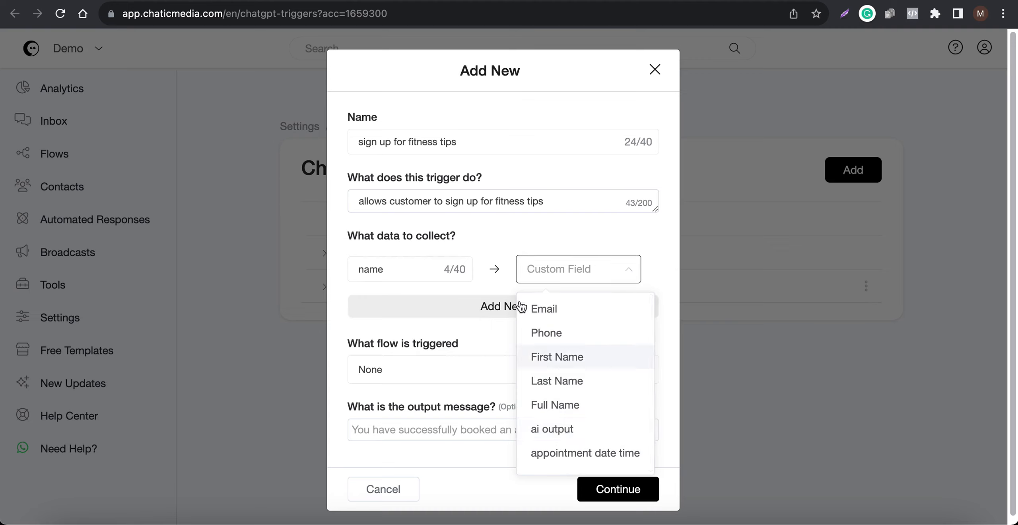
click(556, 405)
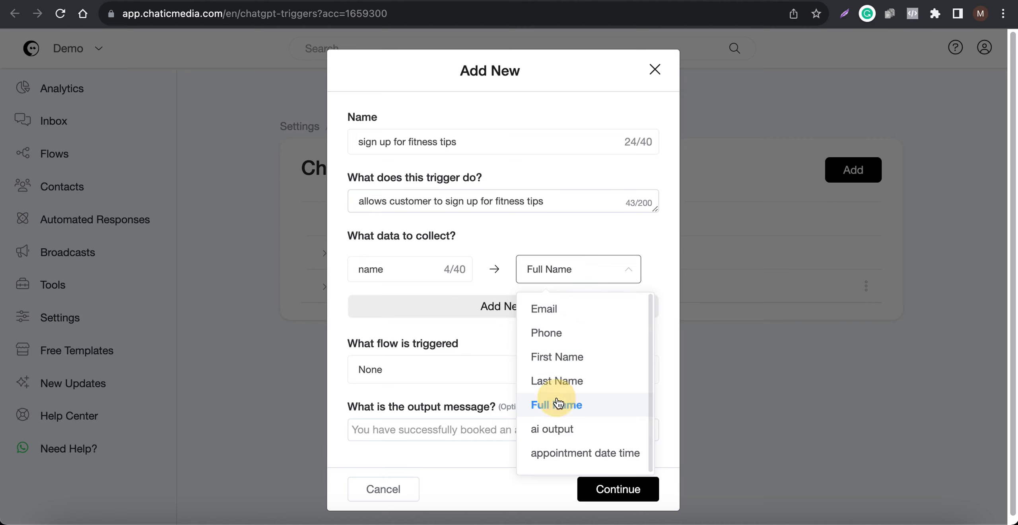
Step: Add a second data field 'email' to collect, mapped to Email
click(429, 305)
click(395, 311)
text(email)
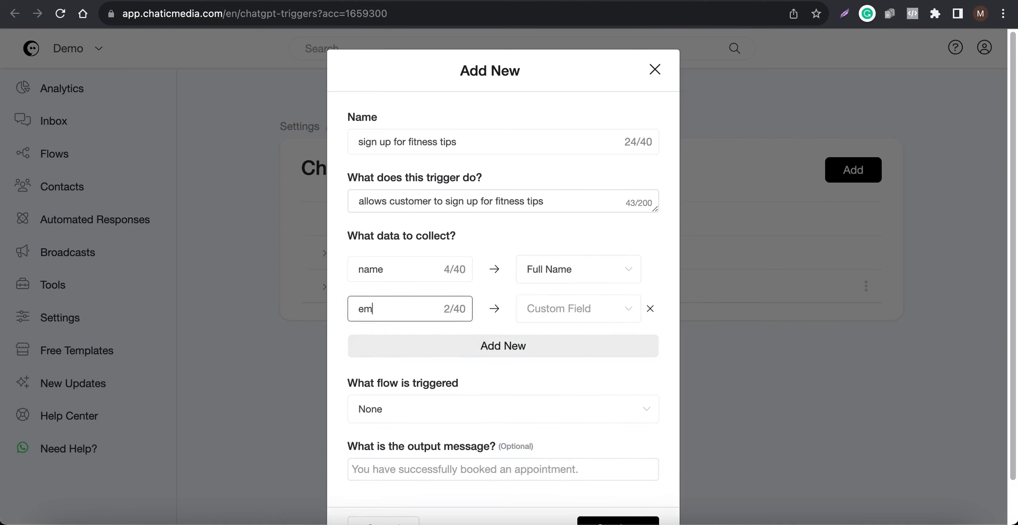
key(Tab)
click(528, 344)
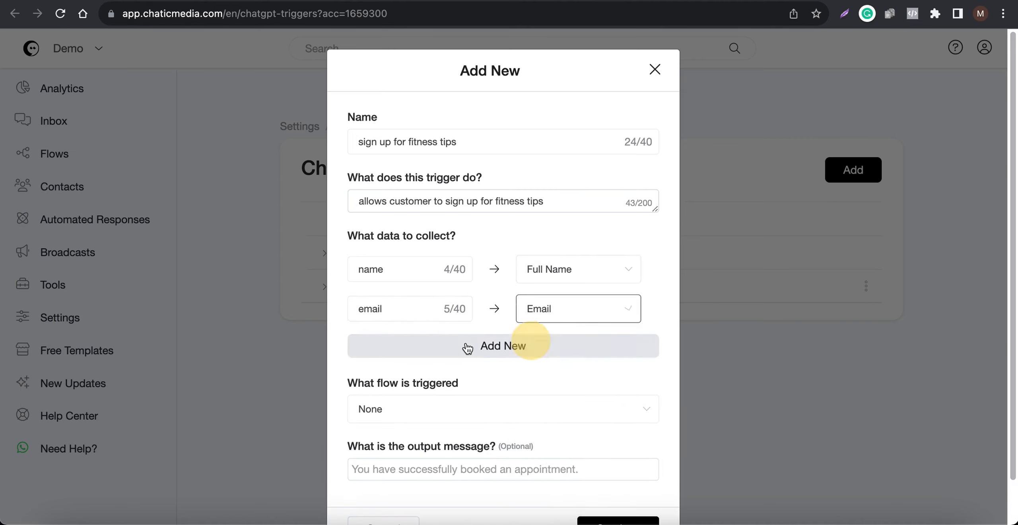
Step: Add a third data field 'phone' to collect, mapped to Phone
click(465, 346)
click(353, 349)
text(phone)
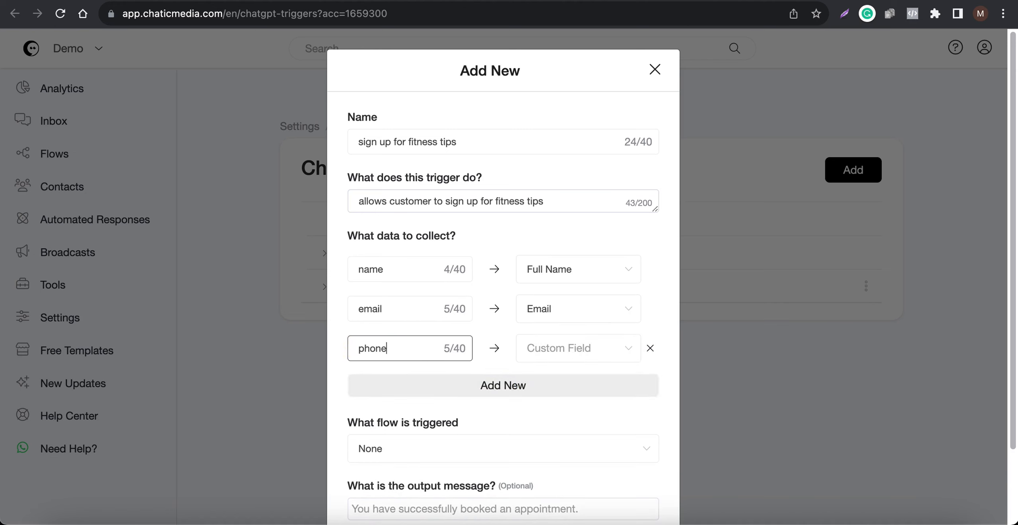
key(Tab)
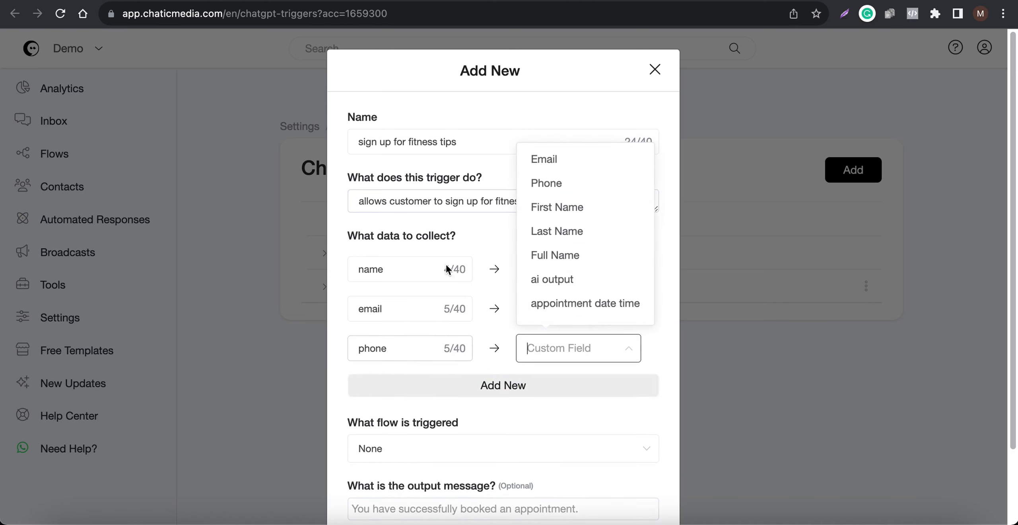
click(553, 194)
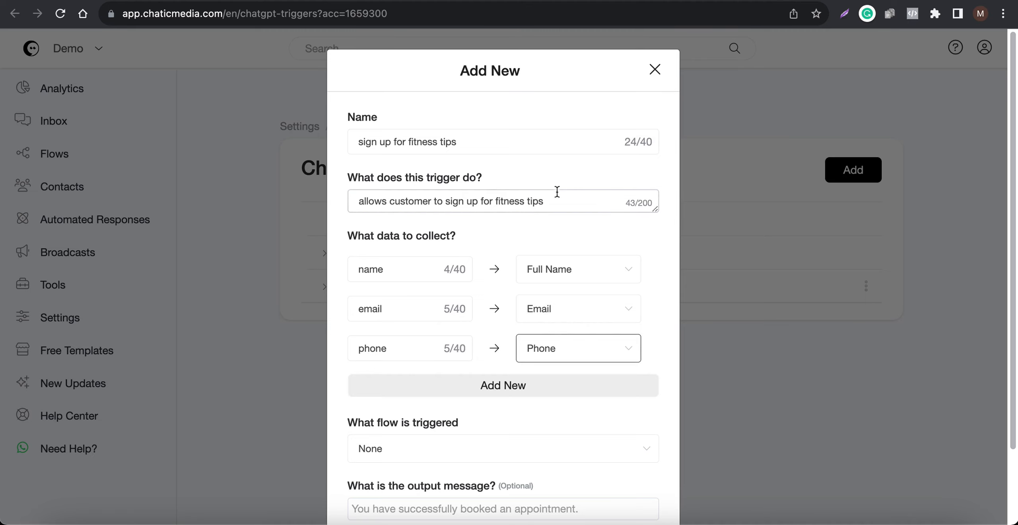
Step: Save the new 'sign up for fitness tips' trigger
scroll(529, 305, down, 1)
scroll(528, 306, down, 1)
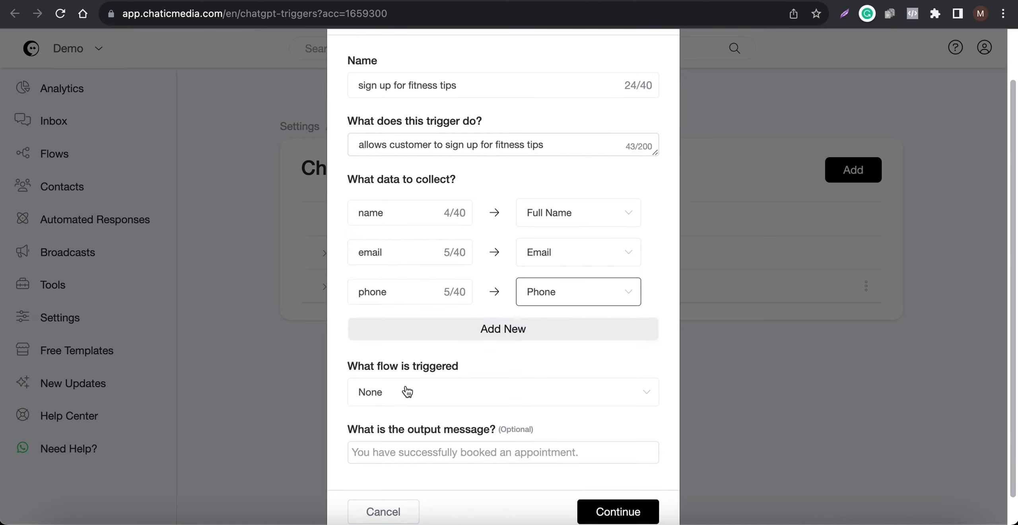
scroll(407, 406, down, 1)
click(407, 424)
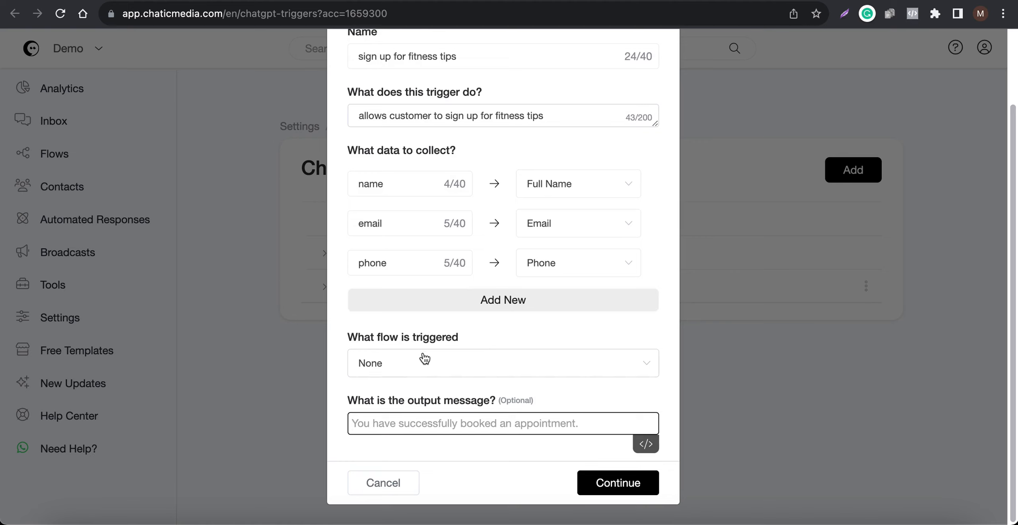
click(615, 484)
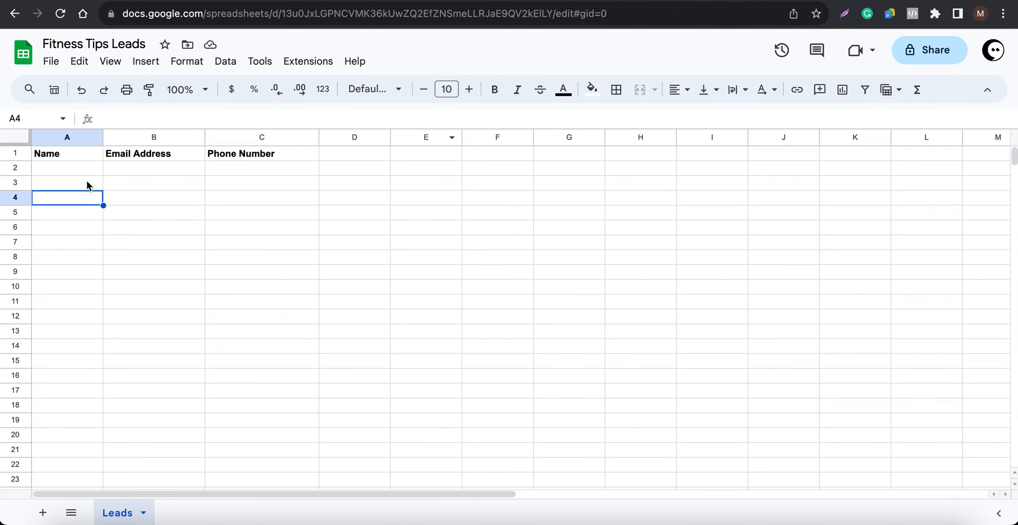
Step: Create a new flow named 'Fitness Tips Leads', copying the name from the spreadsheet's title
drag(79, 168, 290, 175)
click(278, 242)
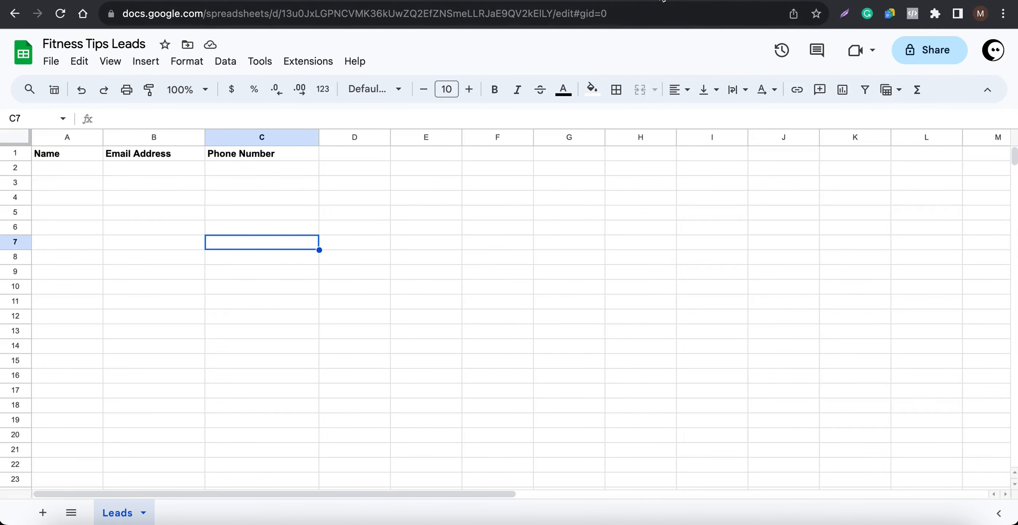
click(662, 1)
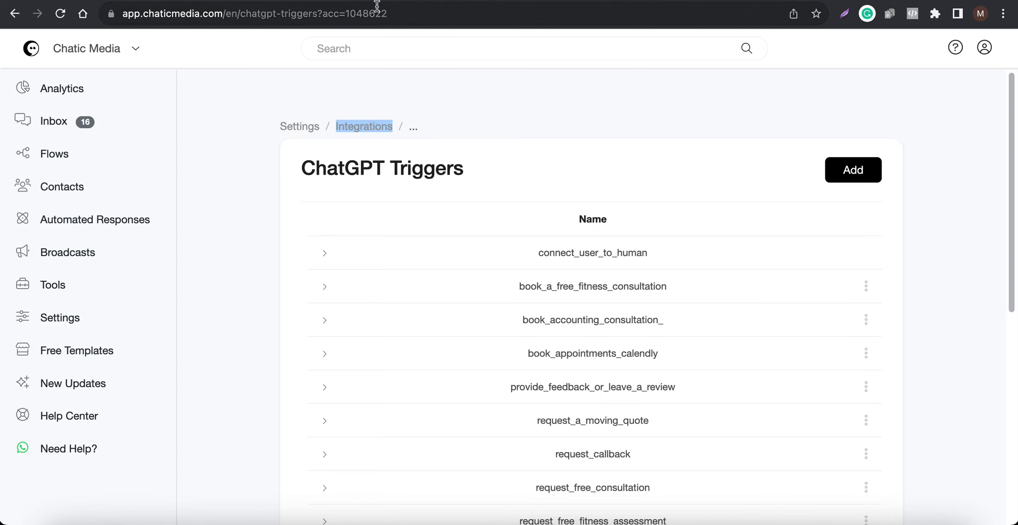
click(447, 1)
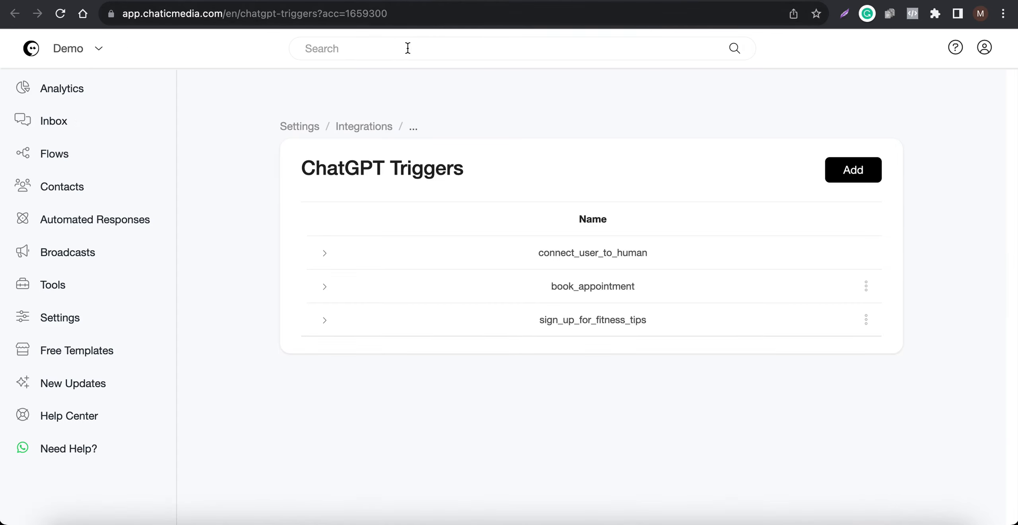
click(448, 1)
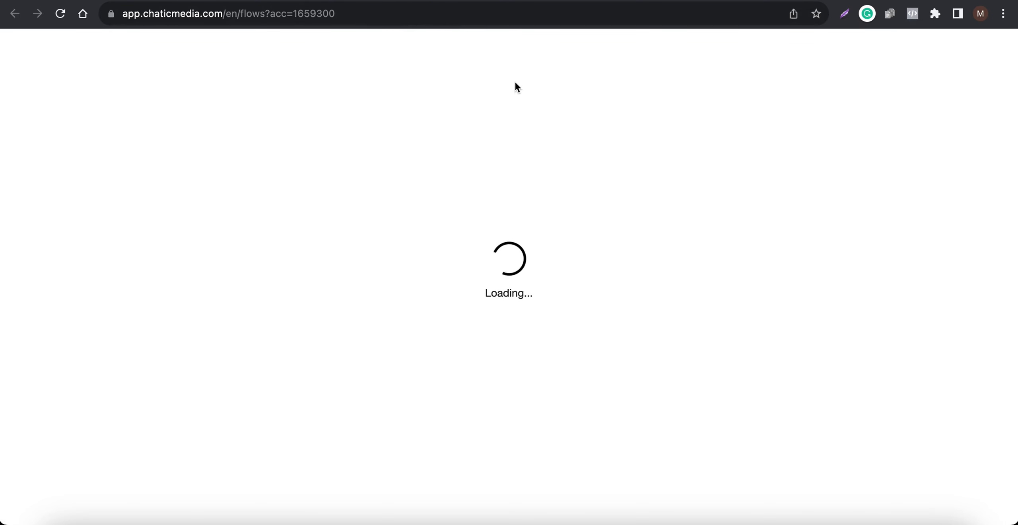
click(724, 6)
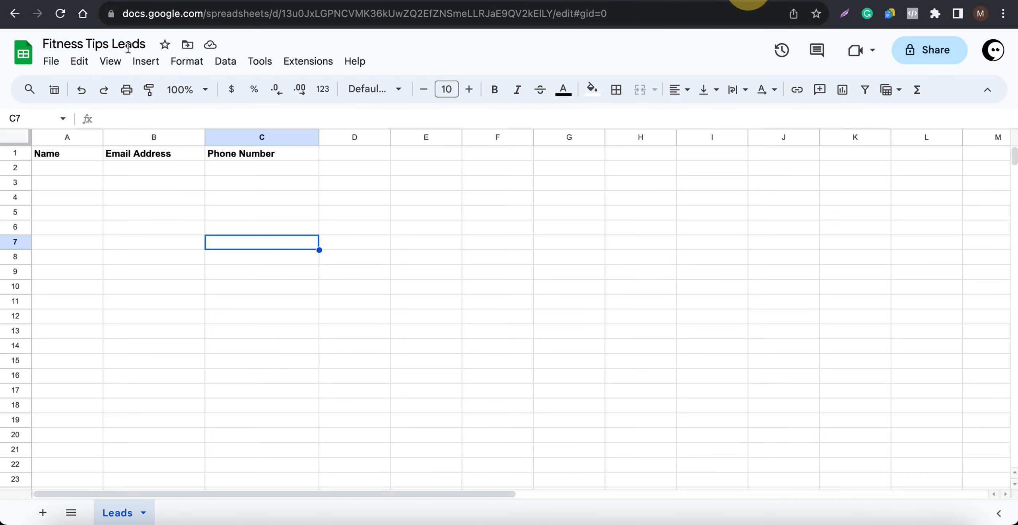
click(105, 47)
key(ctrl+c)
click(466, 2)
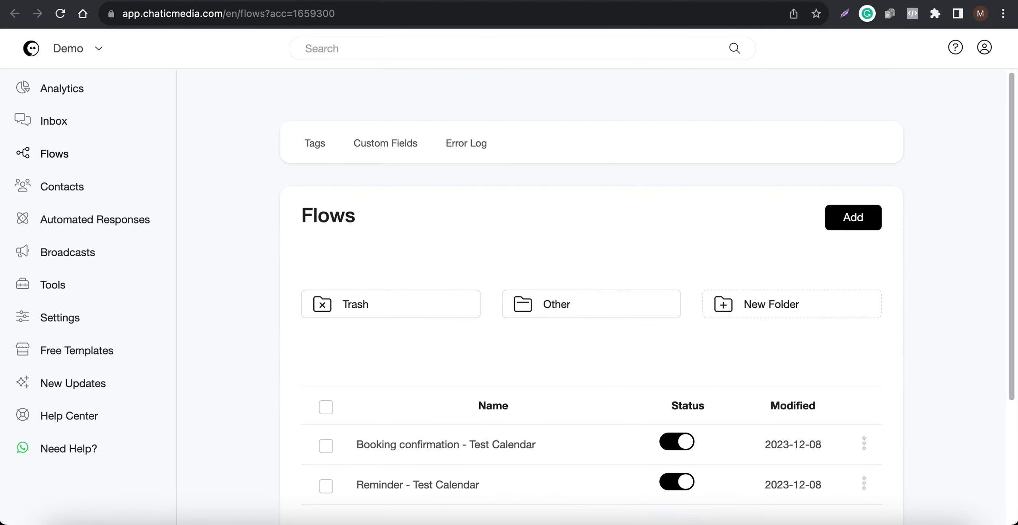
click(852, 217)
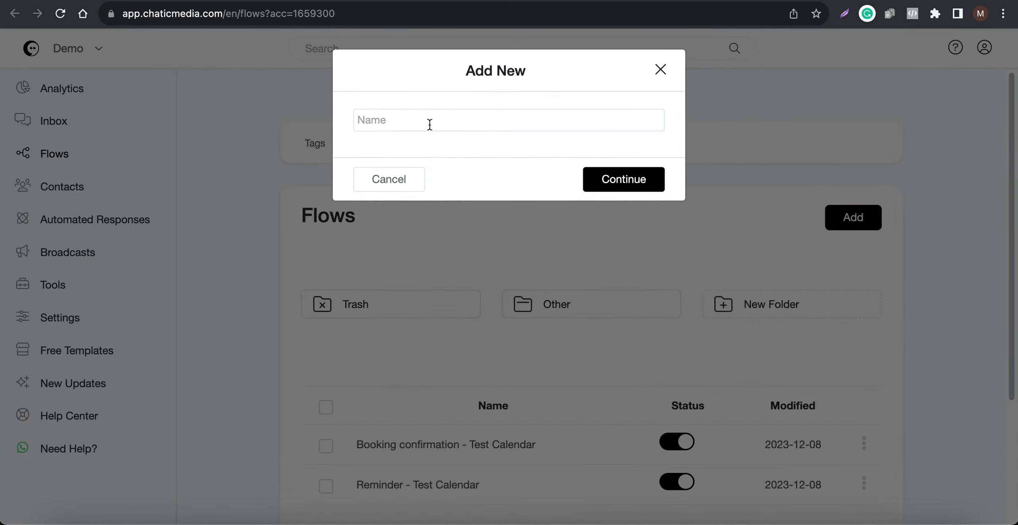
click(429, 121)
key(ctrl+v)
click(586, 178)
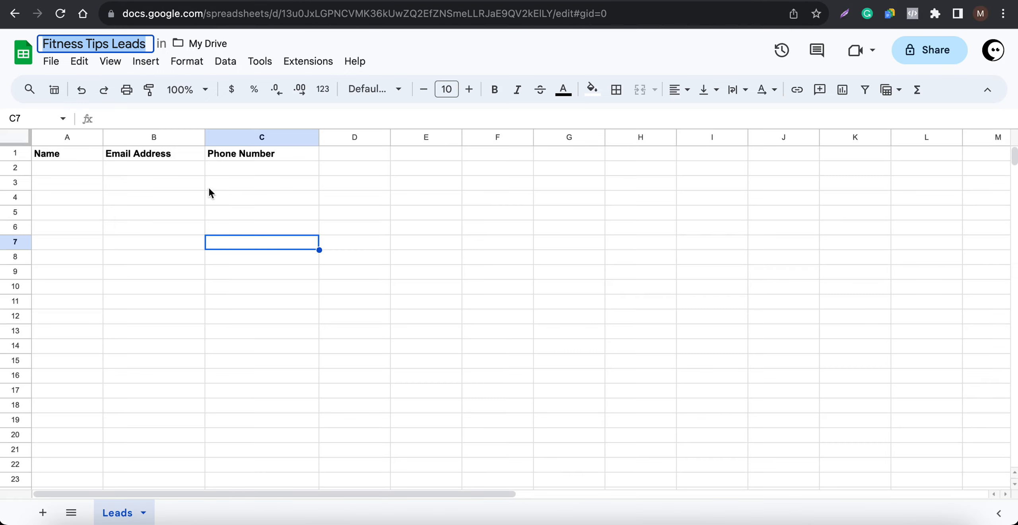
Step: Check the connected Google Sheets account in the Settings integrations list
drag(68, 167, 306, 179)
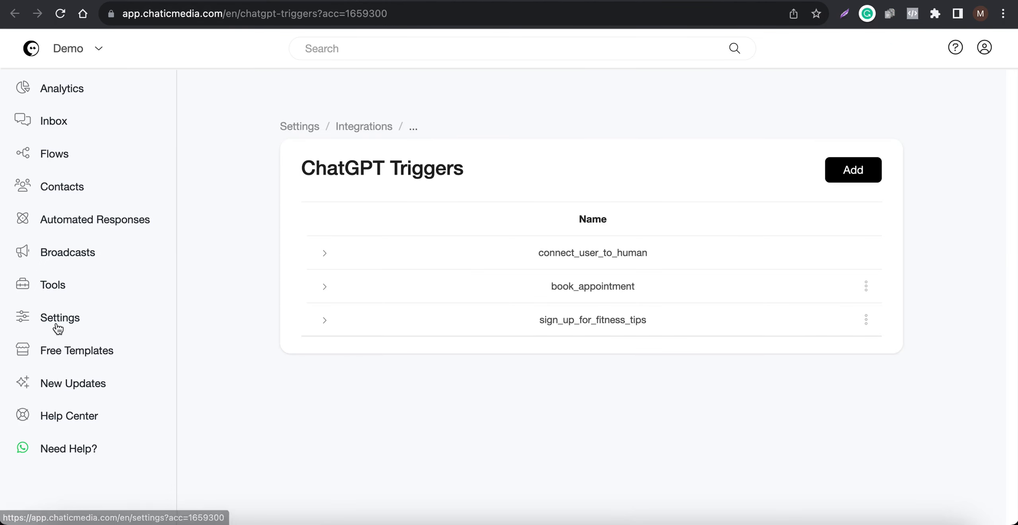
click(57, 328)
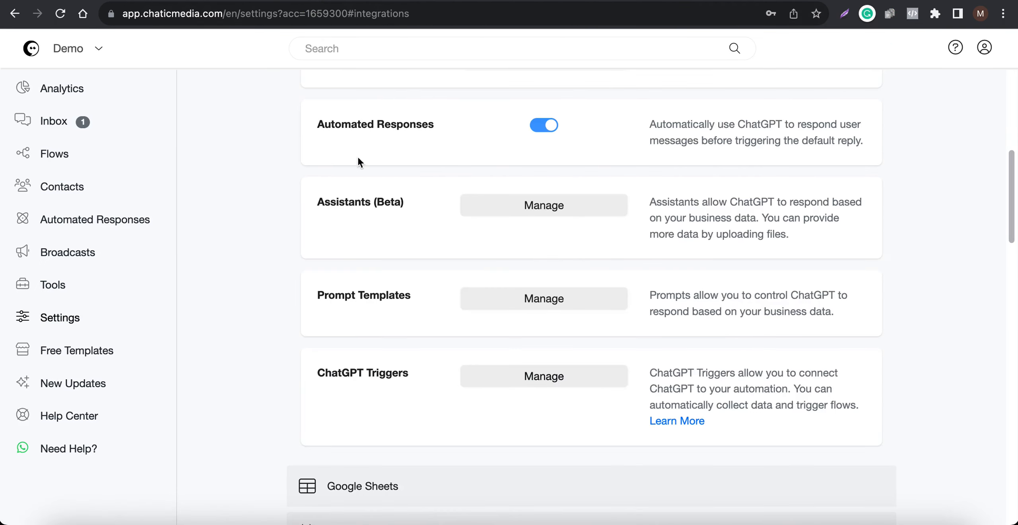
scroll(357, 156, up, 10)
click(375, 152)
click(455, 153)
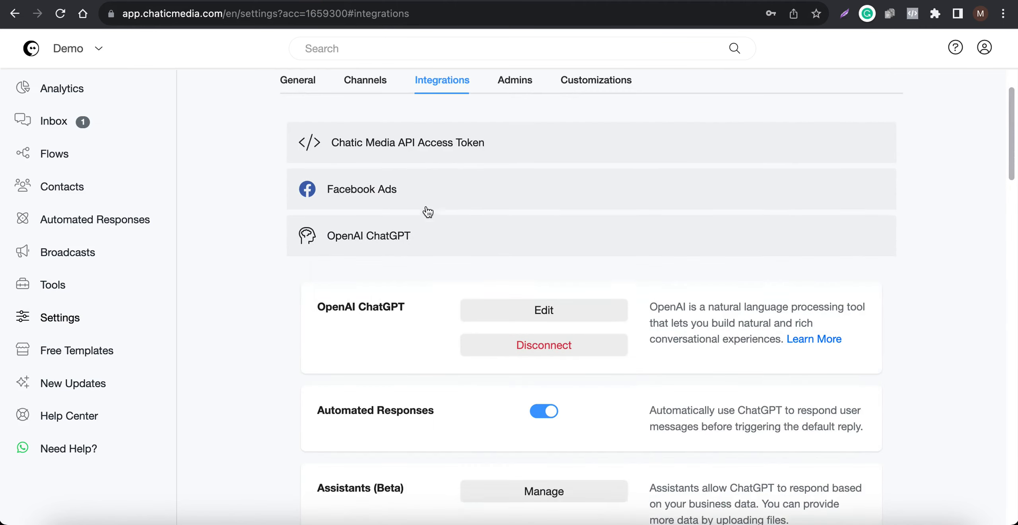
scroll(407, 239, down, 15)
click(387, 268)
scroll(391, 266, down, 8)
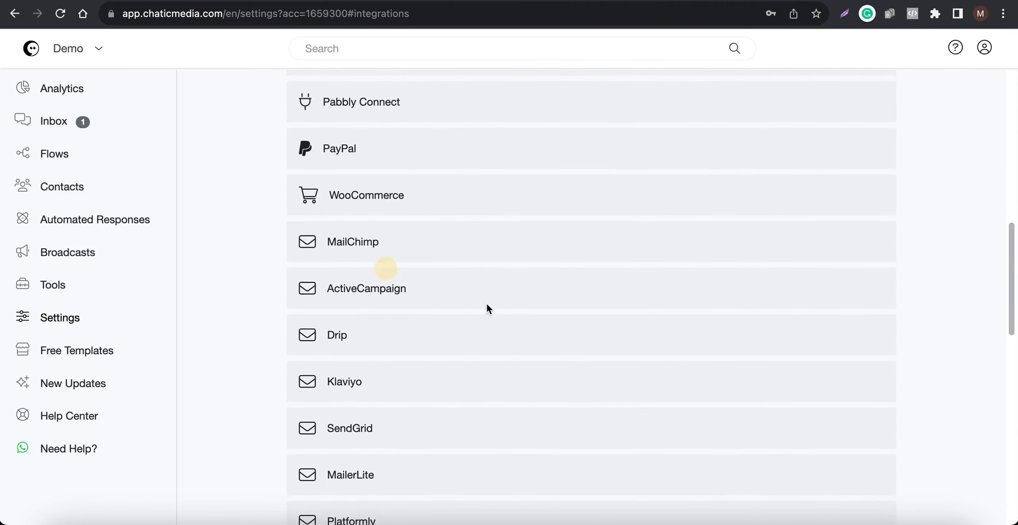
scroll(488, 309, up, 12)
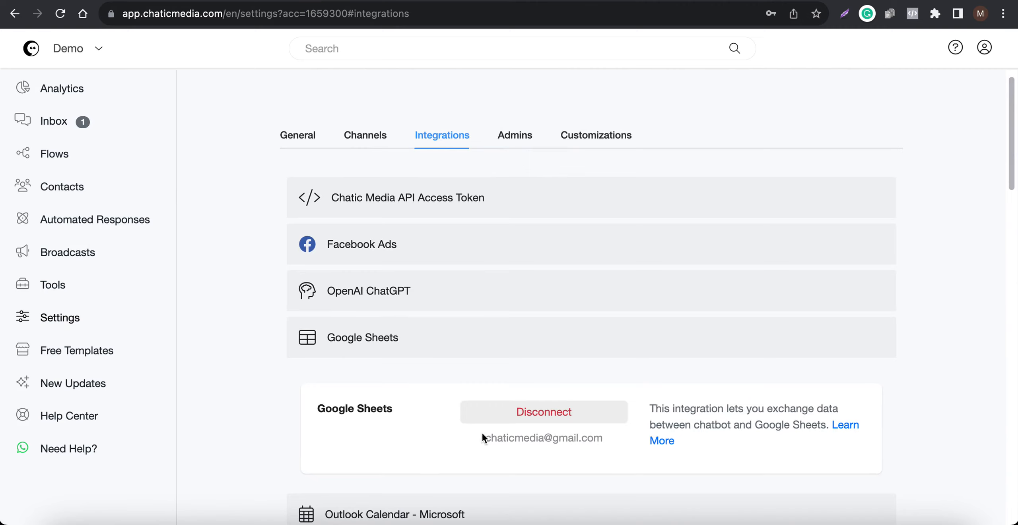
drag(481, 438, 601, 437)
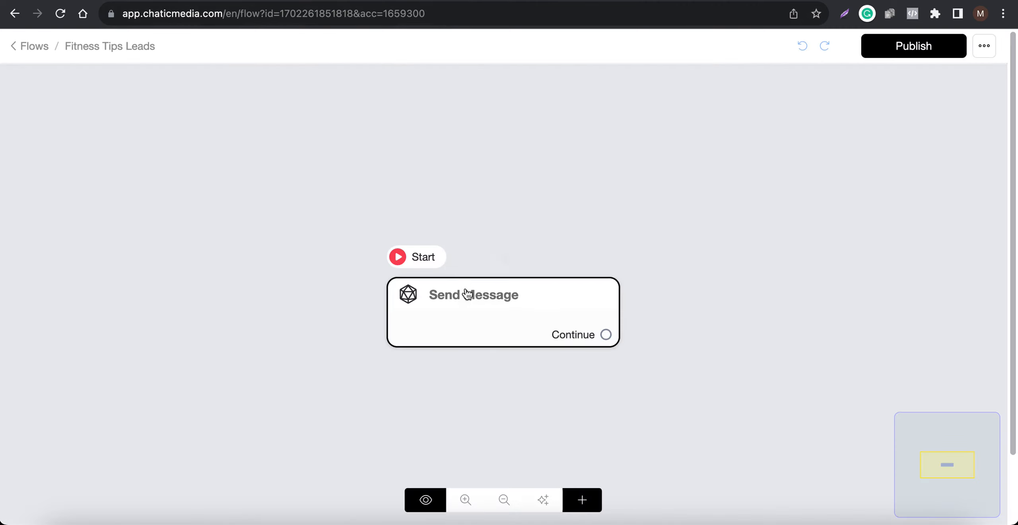
Step: Add a Google Sheets action as content of the flow's Send Message block
drag(482, 311, 389, 235)
click(390, 236)
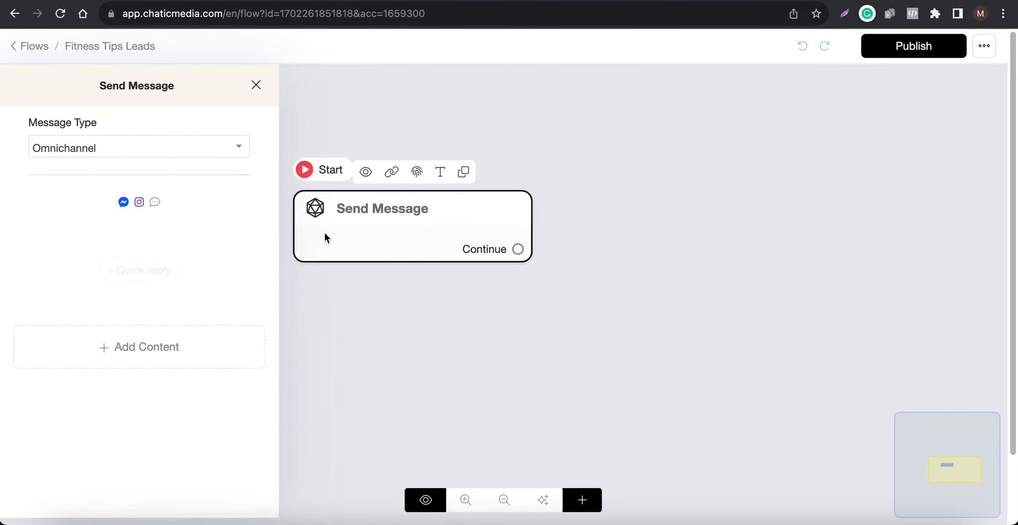
click(120, 346)
click(61, 312)
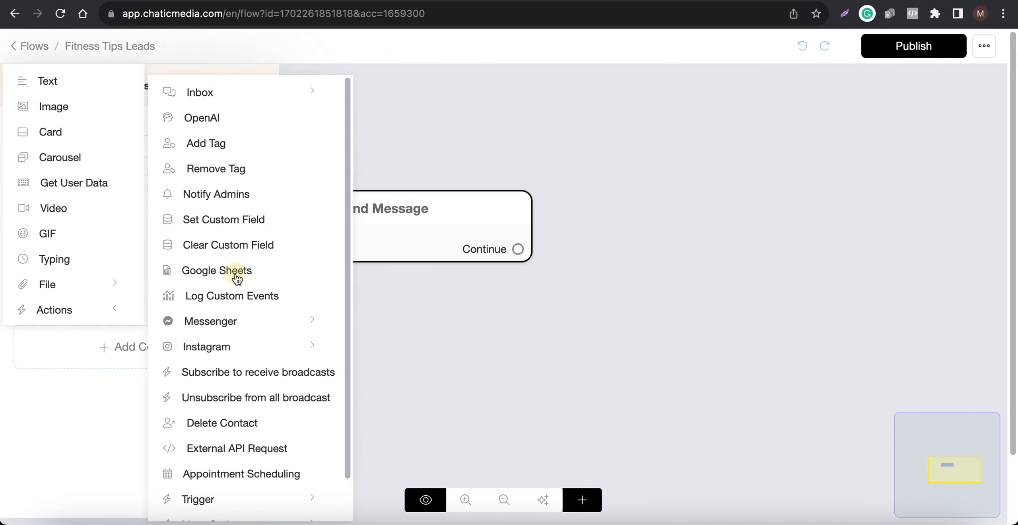
click(206, 278)
Step: Set the Google Sheets action to Send data to the 'Fitness Tips Leads' spreadsheet, worksheet Leads
click(720, 1)
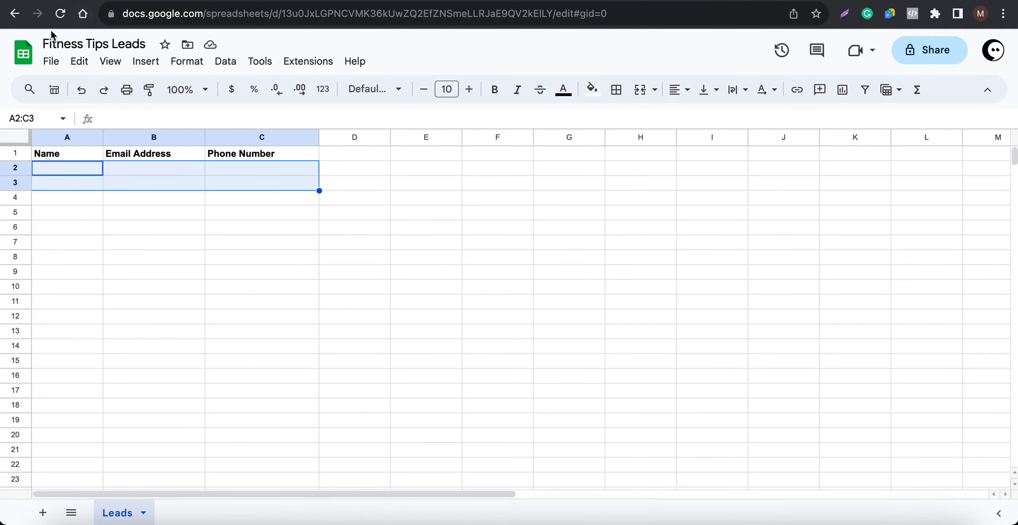
click(142, 45)
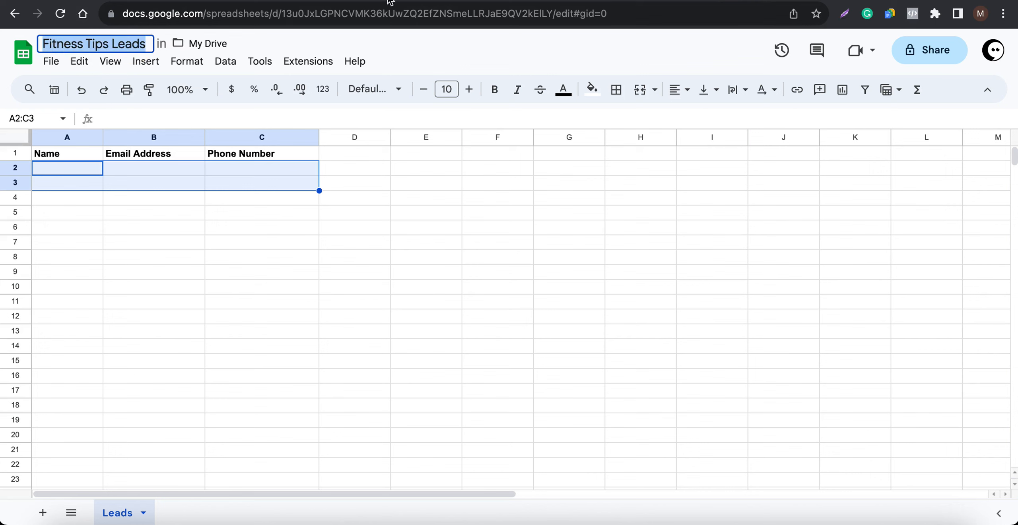
click(322, 1)
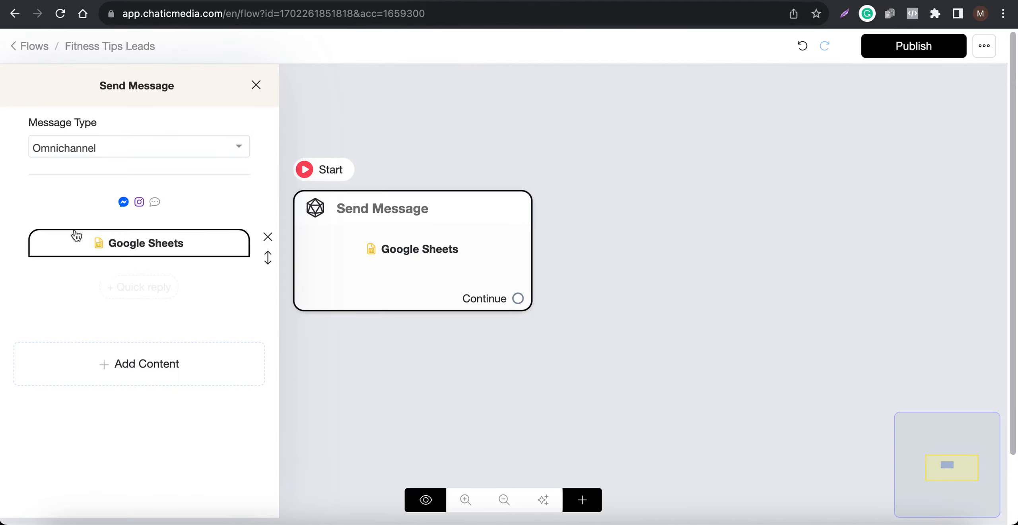
click(118, 243)
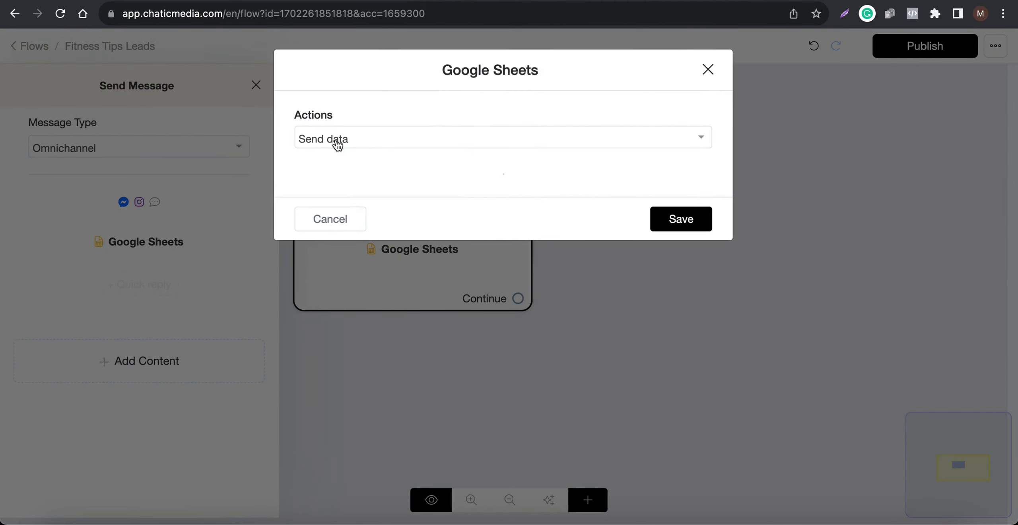
click(344, 142)
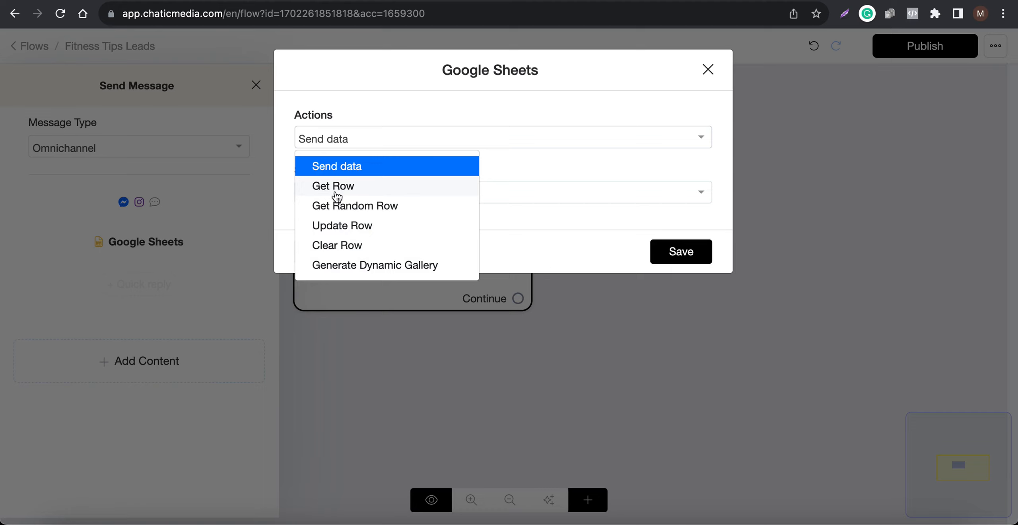
click(361, 166)
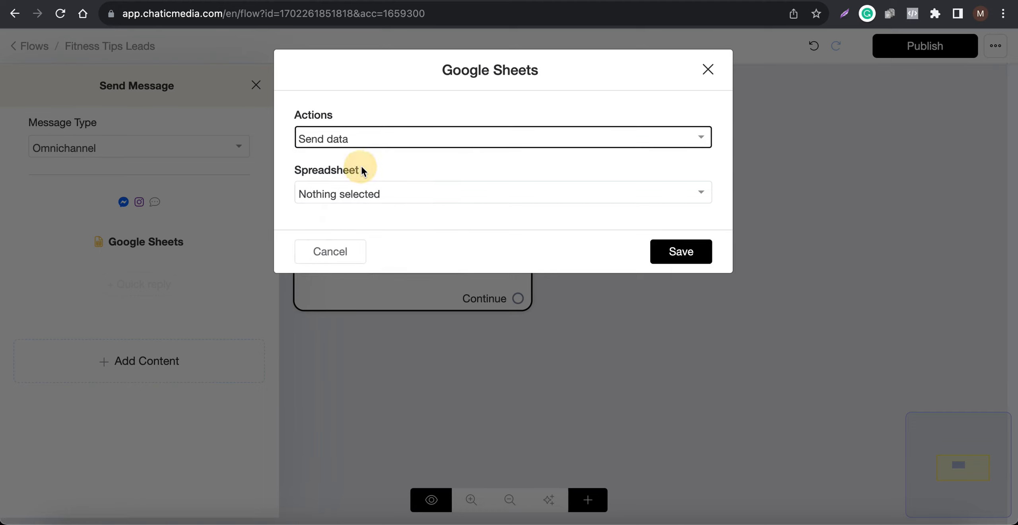
click(369, 199)
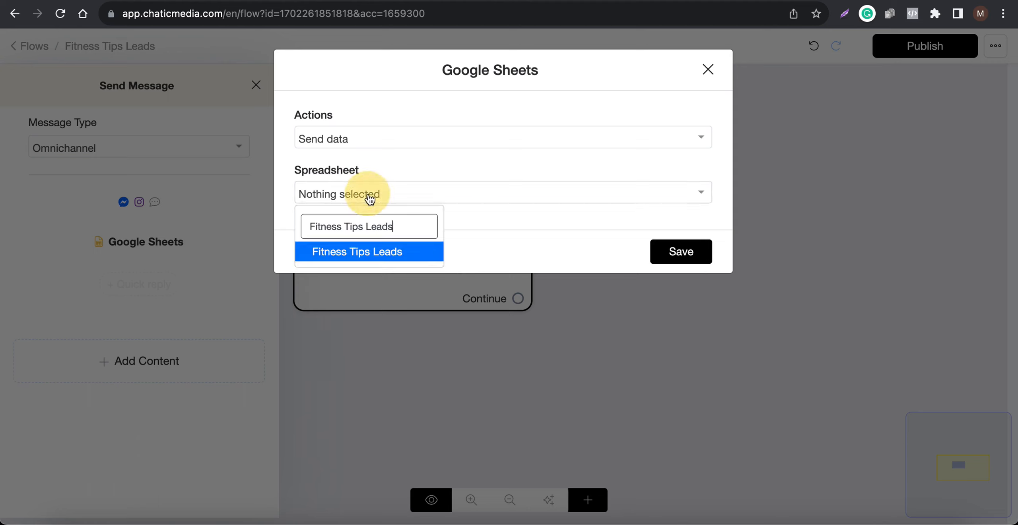
click(357, 254)
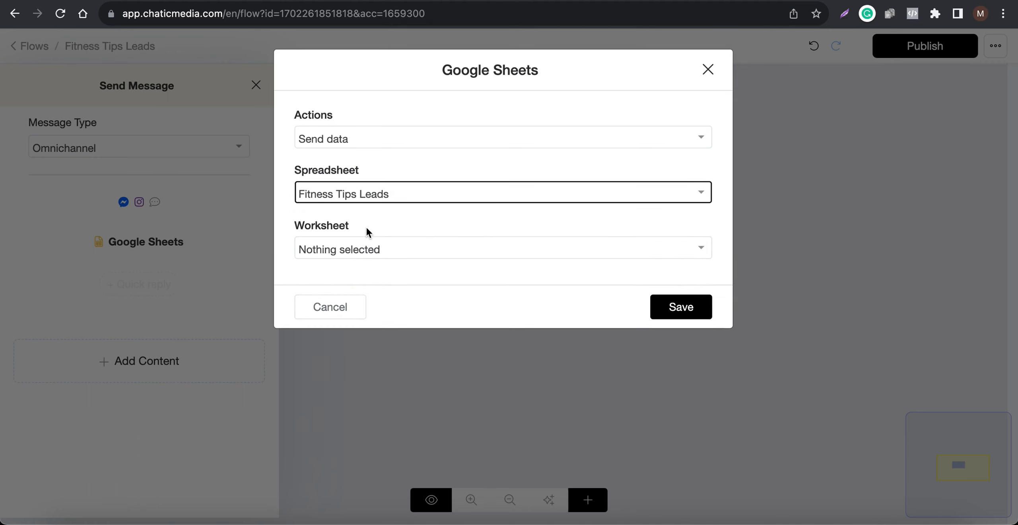
click(353, 258)
click(333, 305)
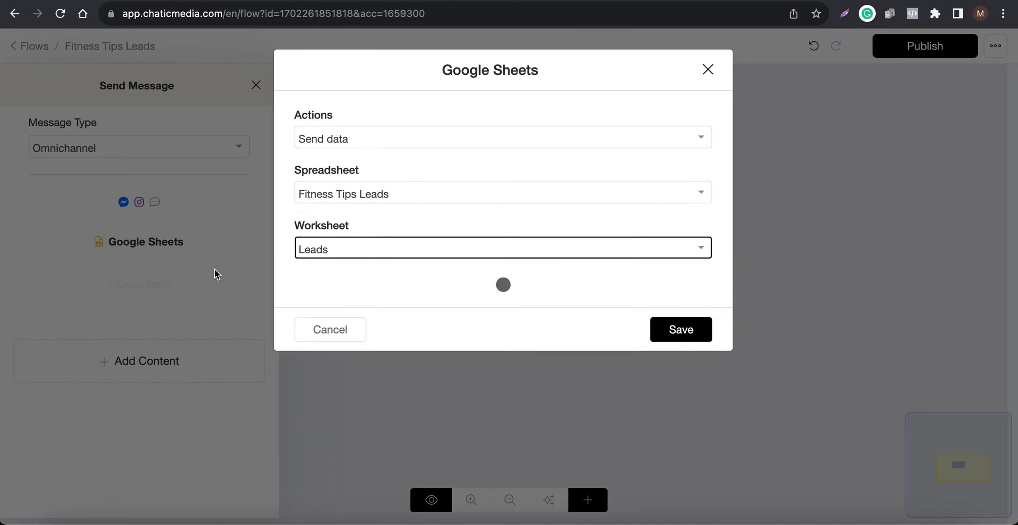
Step: Map the custom fields Full Name, Email and Phone to the Name, Email Address and Phone Number columns, then save the action
click(718, 2)
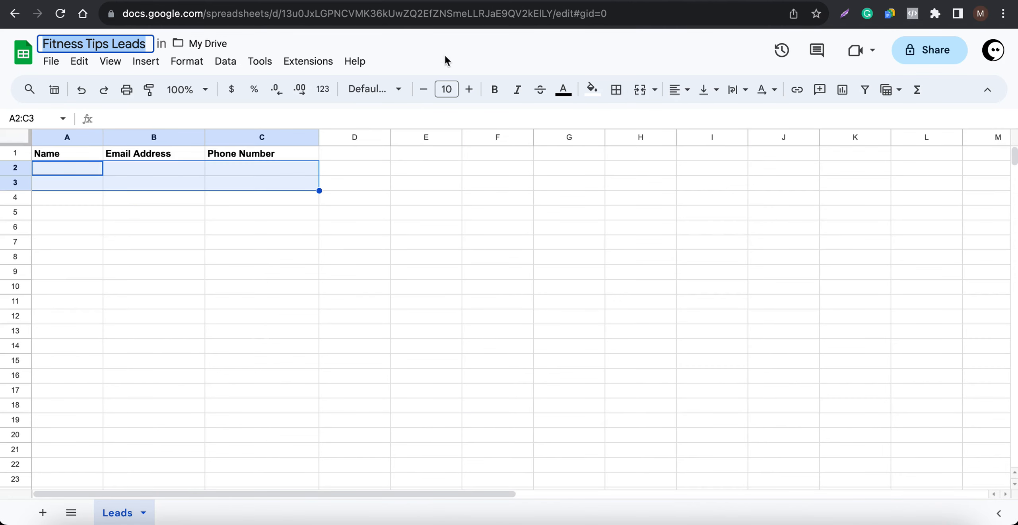
click(462, 2)
click(359, 309)
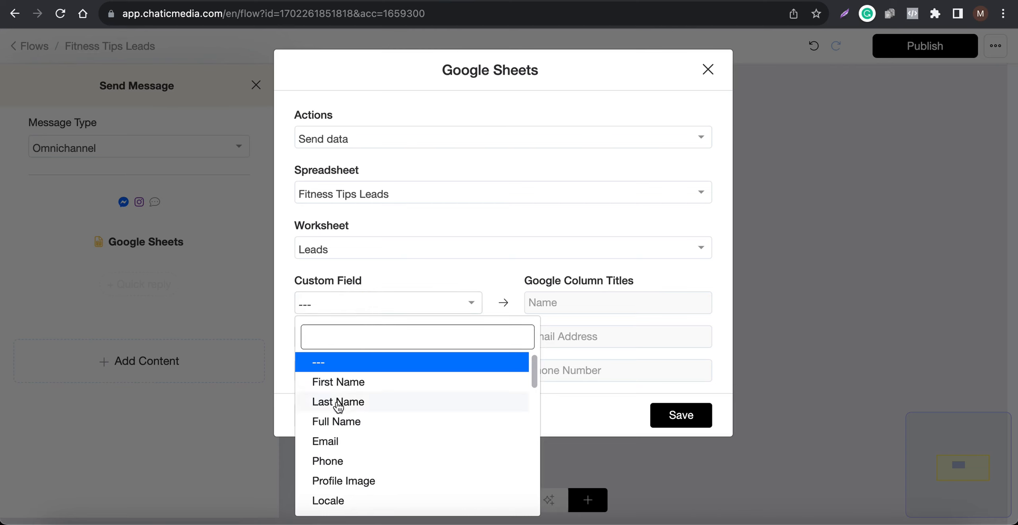
click(339, 422)
click(362, 339)
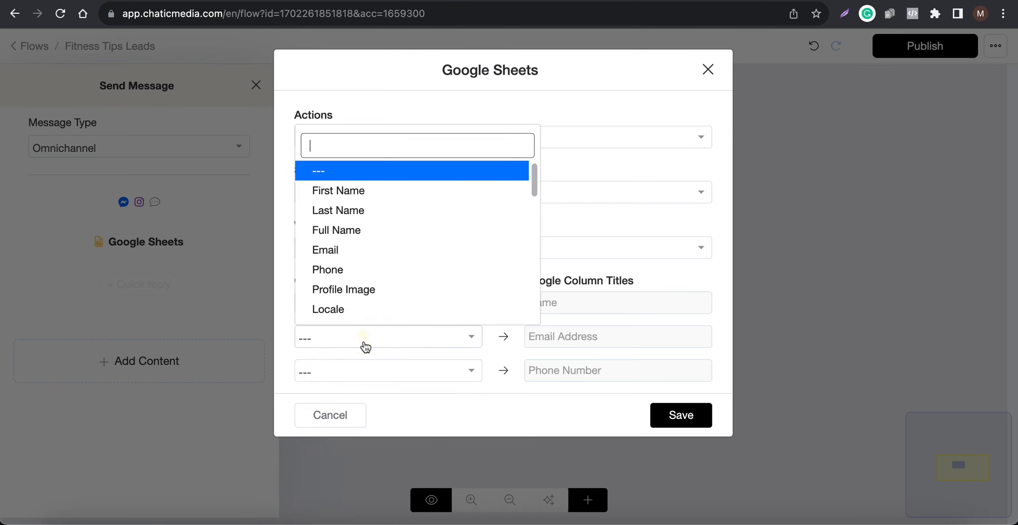
click(341, 250)
click(354, 370)
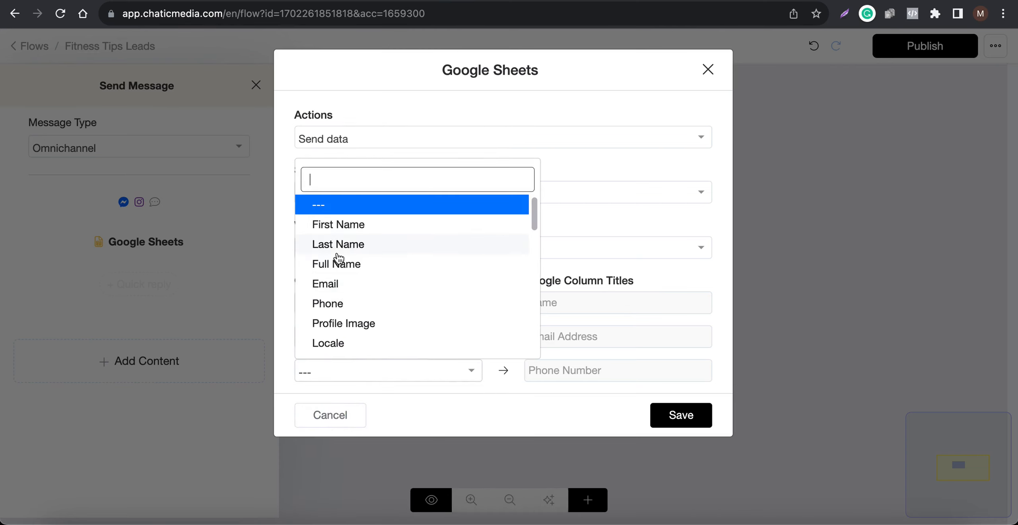
click(336, 306)
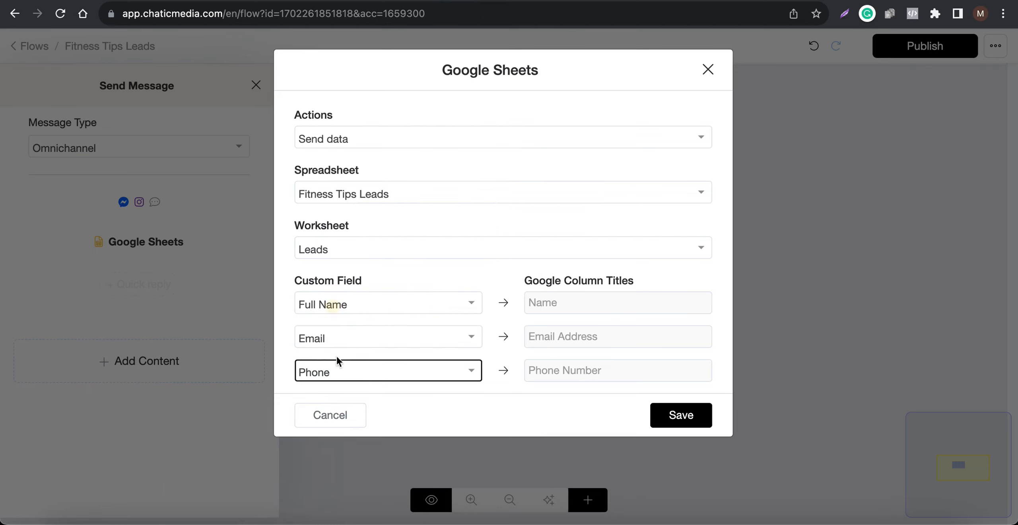
click(676, 416)
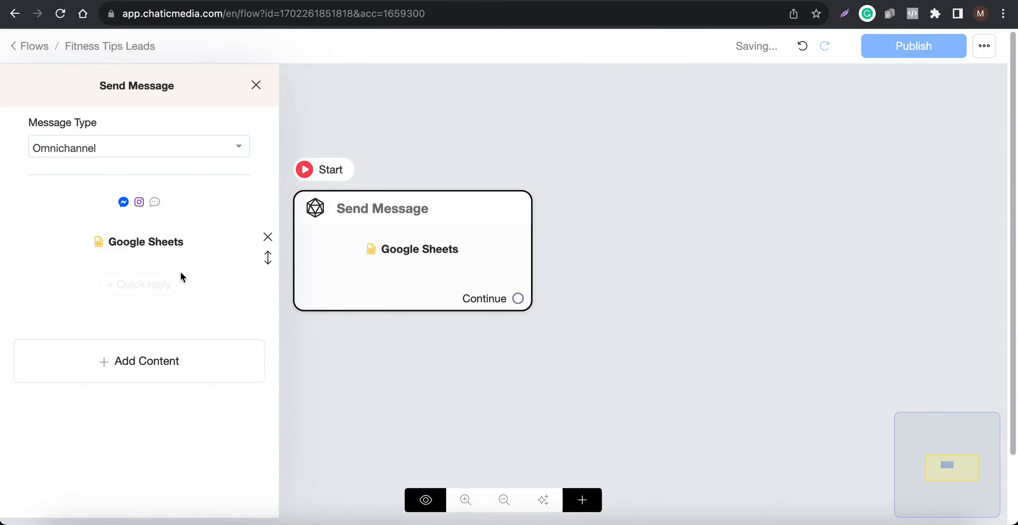
Step: Add a text message reading "Thank you! You have been now added to our fitness newsletter!" after the Google Sheets action
click(142, 347)
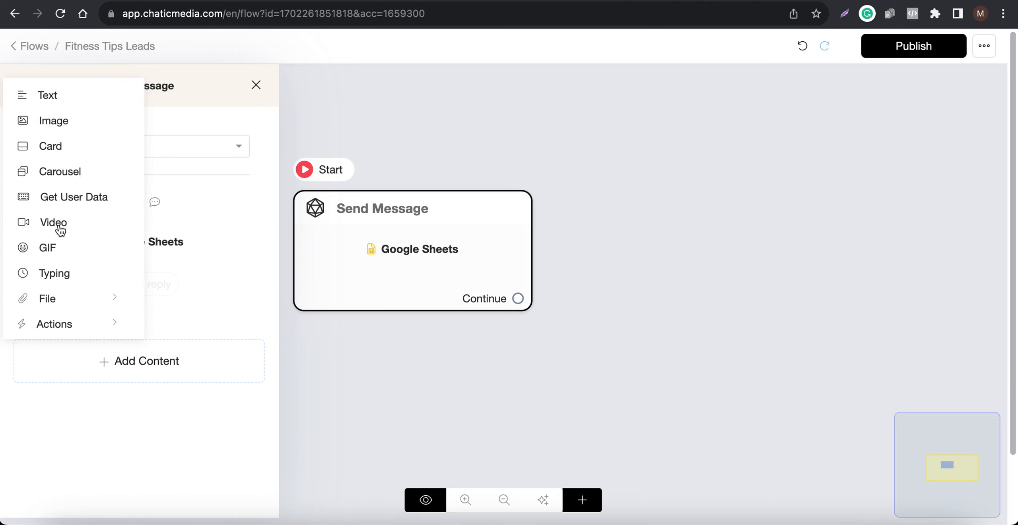
click(56, 97)
click(102, 295)
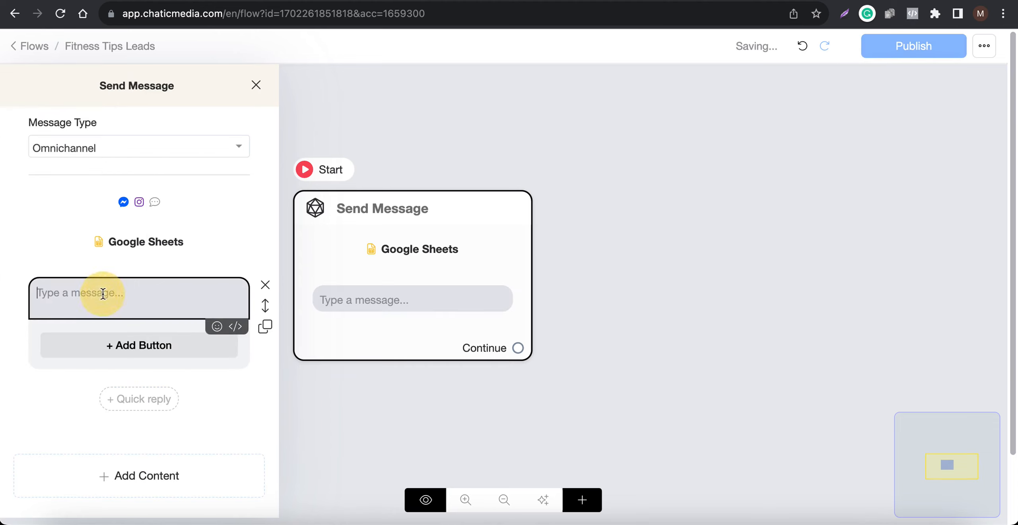
text(Thank you! You have been now added to our fitness newsletter)
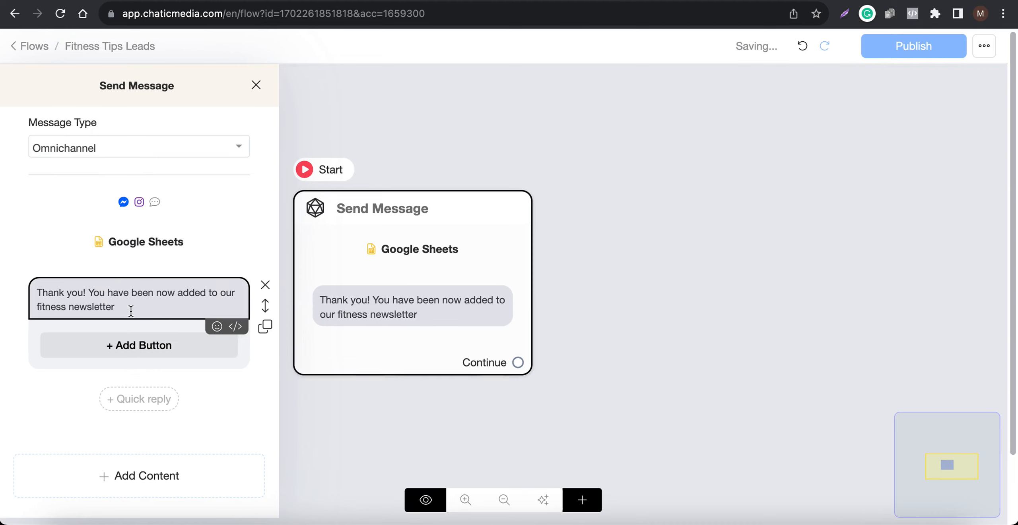
triple_click(68, 295)
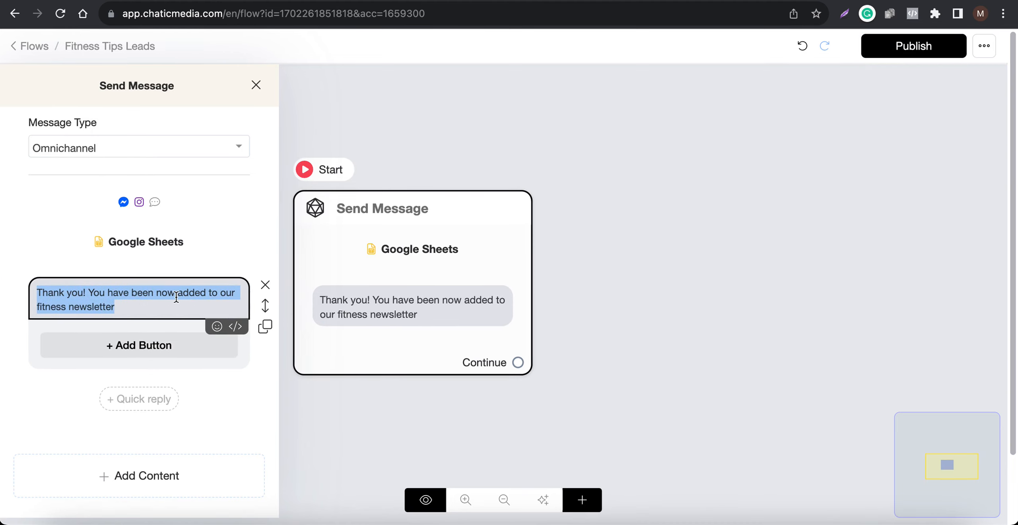
click(150, 303)
text(!)
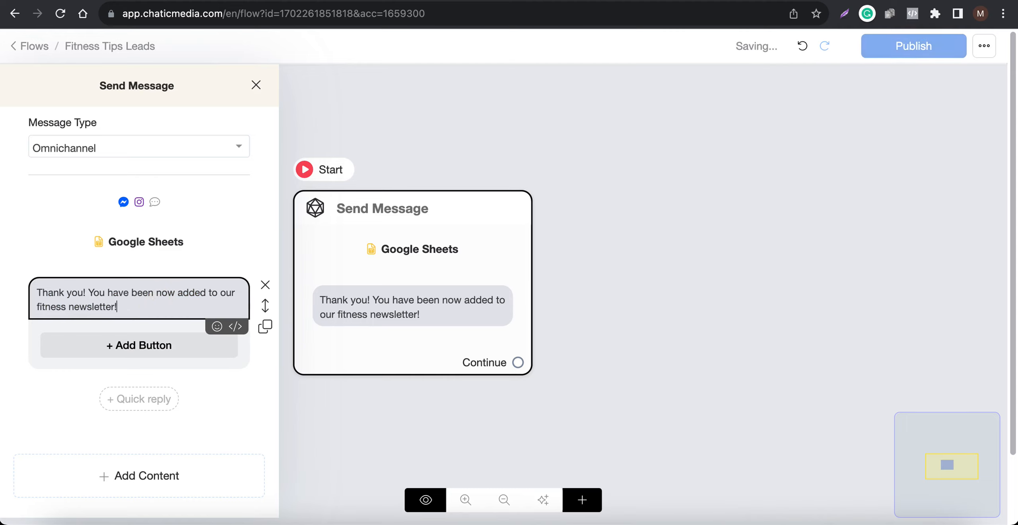
Step: Close the block editor and publish the Fitness Tips Leads flow
click(652, 306)
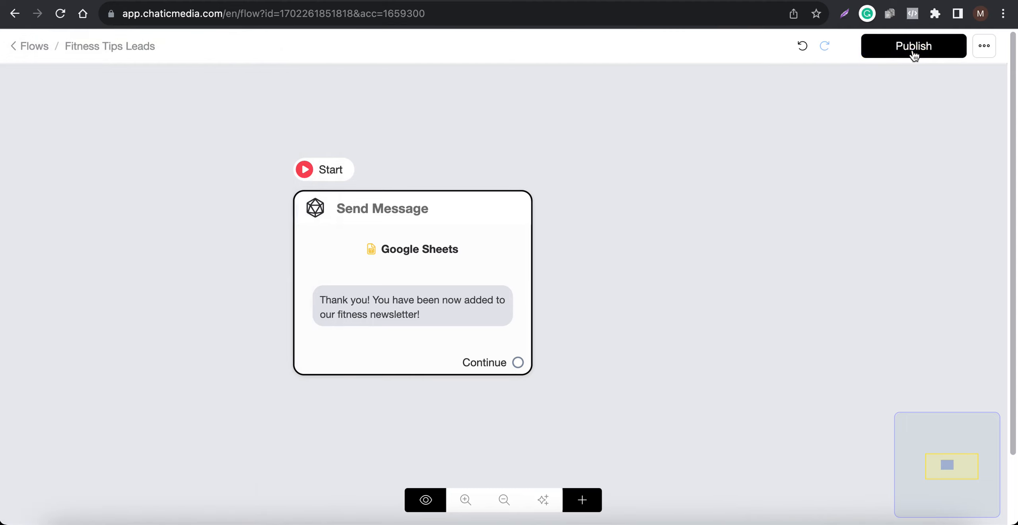
click(911, 53)
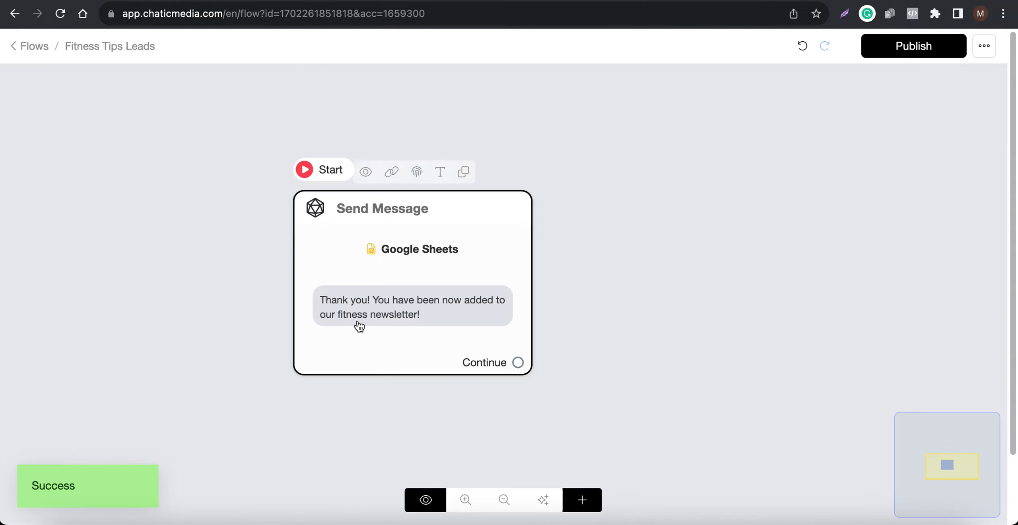
scroll(356, 322, down, 3)
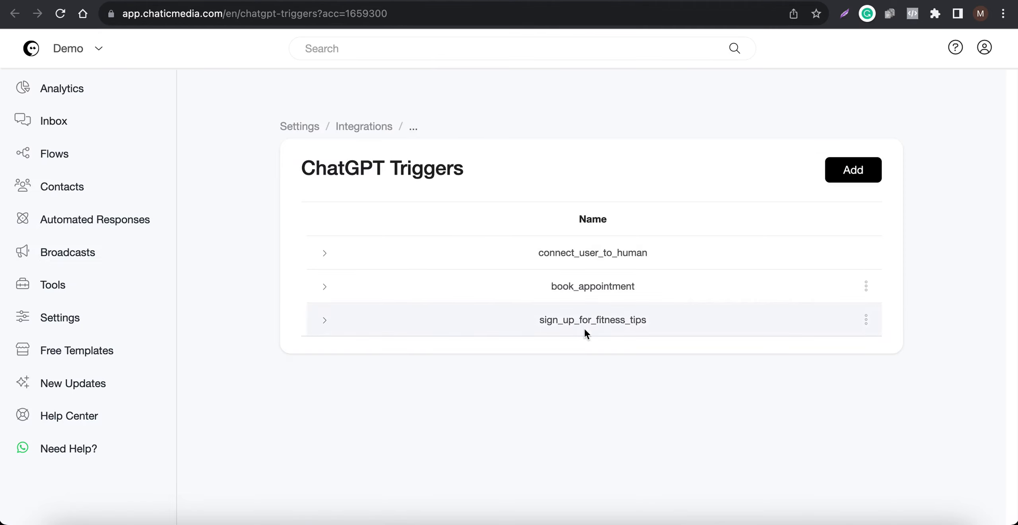
Step: Edit the sign_up_for_fitness_tips ChatGPT trigger so it runs the Fitness Tips Leads flow, and save it
click(60, 13)
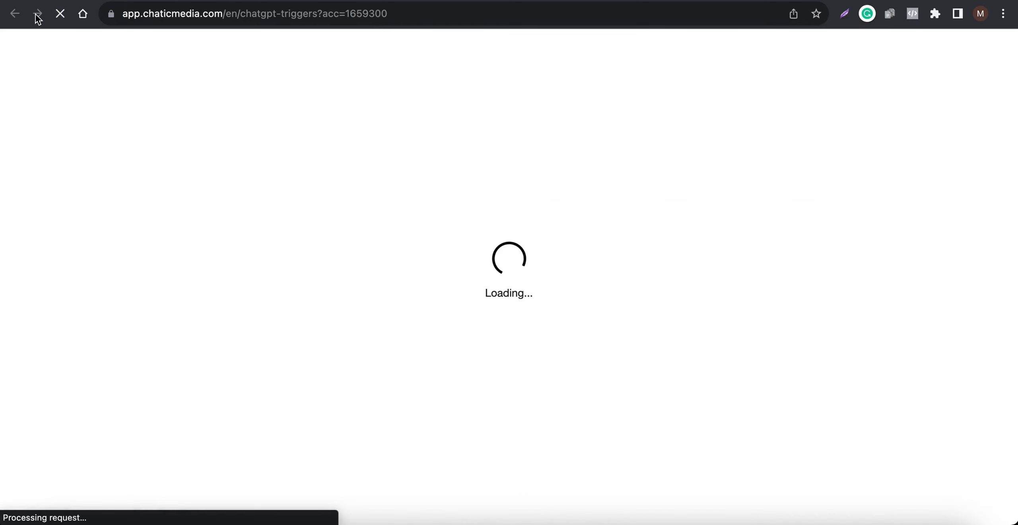
click(866, 320)
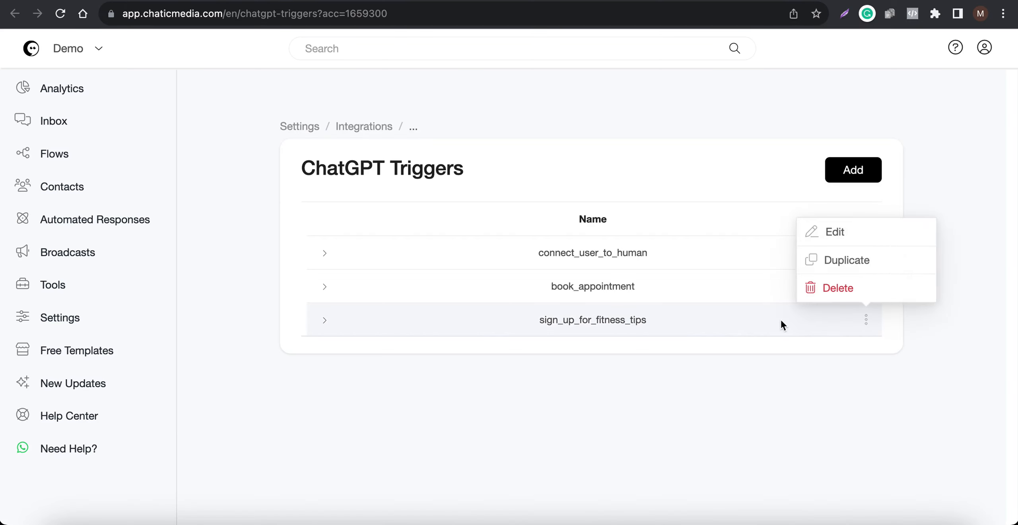
click(852, 231)
scroll(440, 282, down, 3)
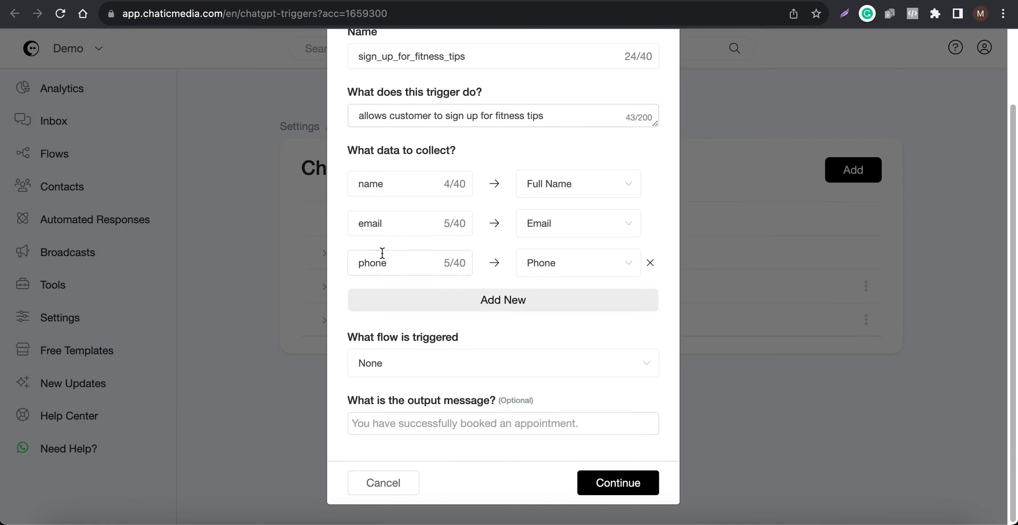
click(398, 363)
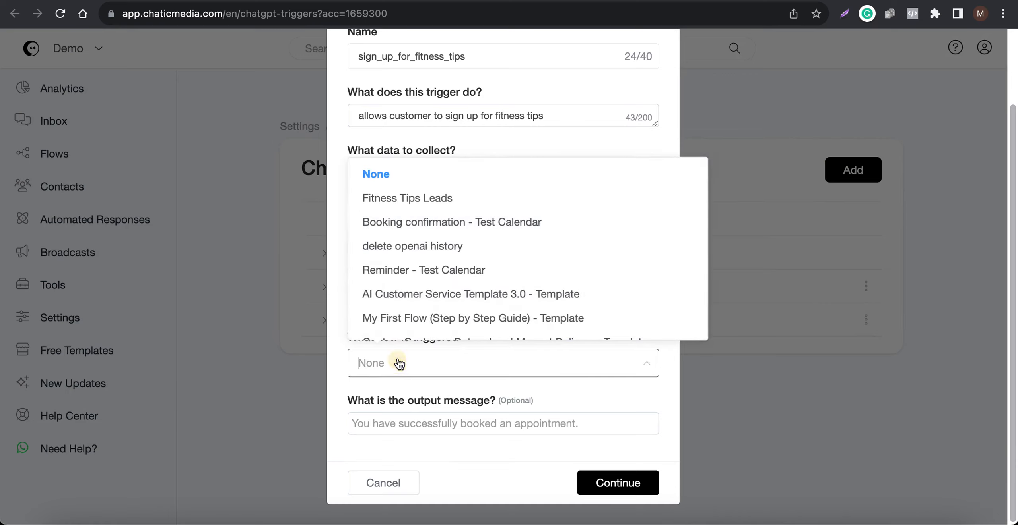
click(382, 206)
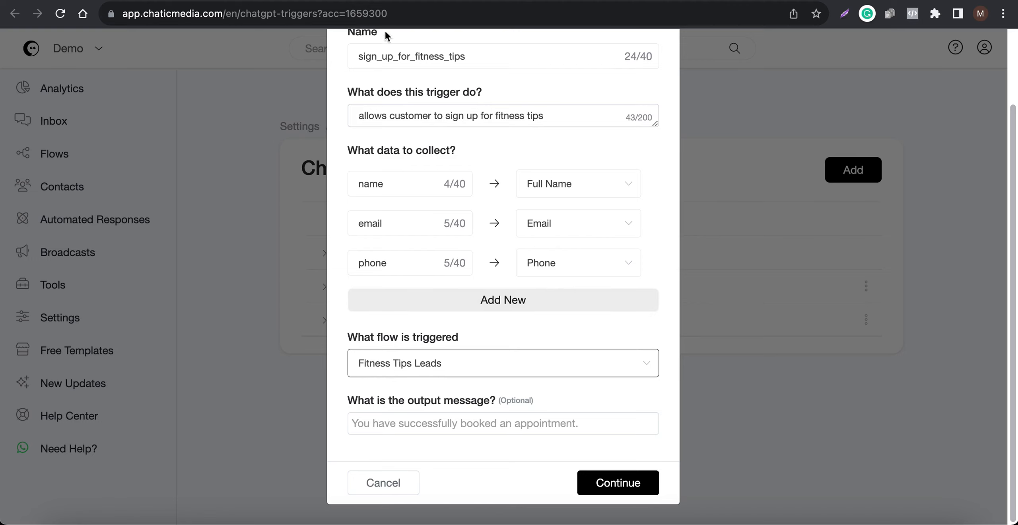
click(401, 2)
scroll(415, 263, up, 5)
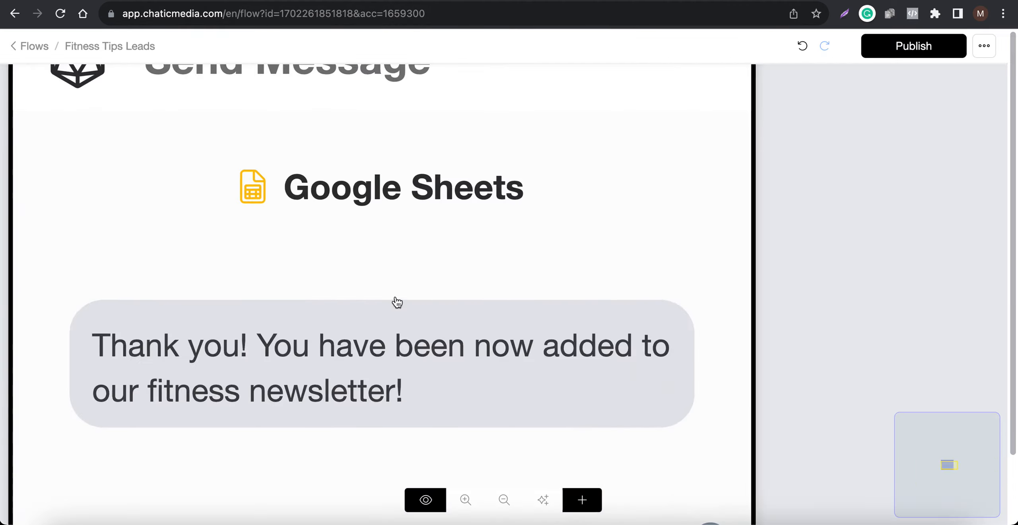
scroll(395, 300, down, 3)
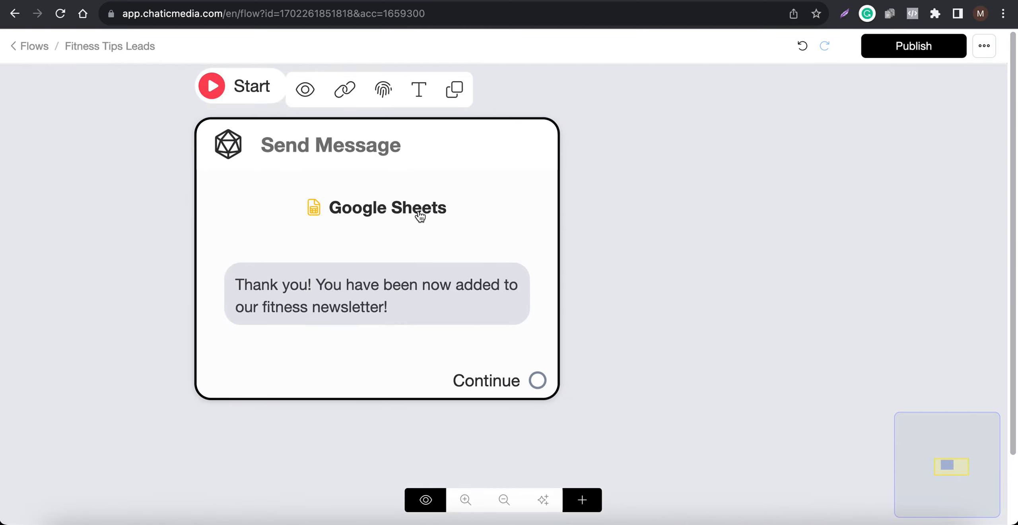
click(751, 1)
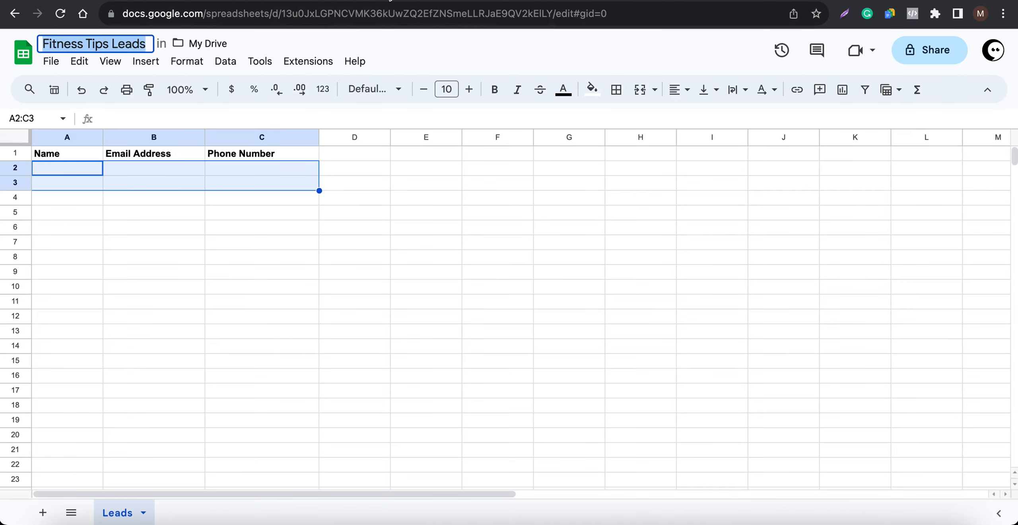
click(402, 2)
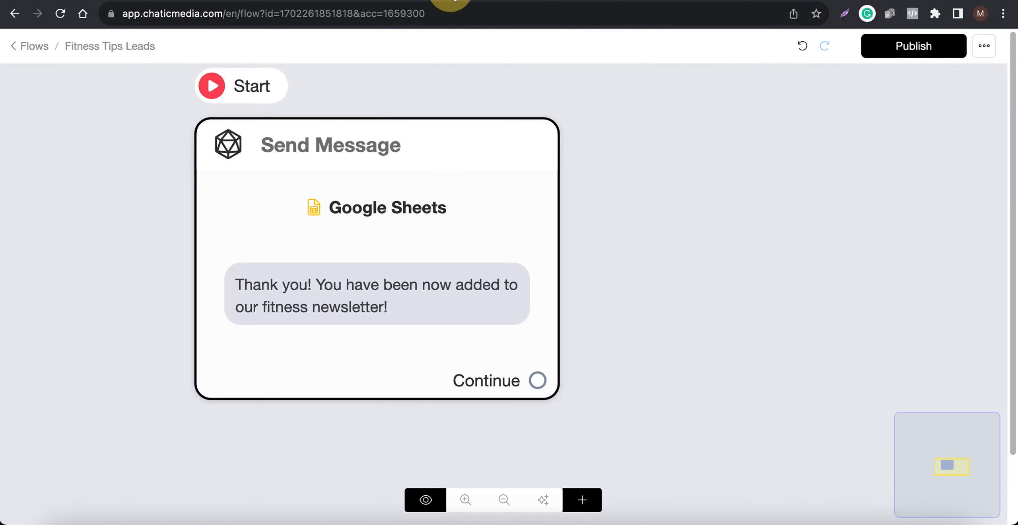
click(420, 4)
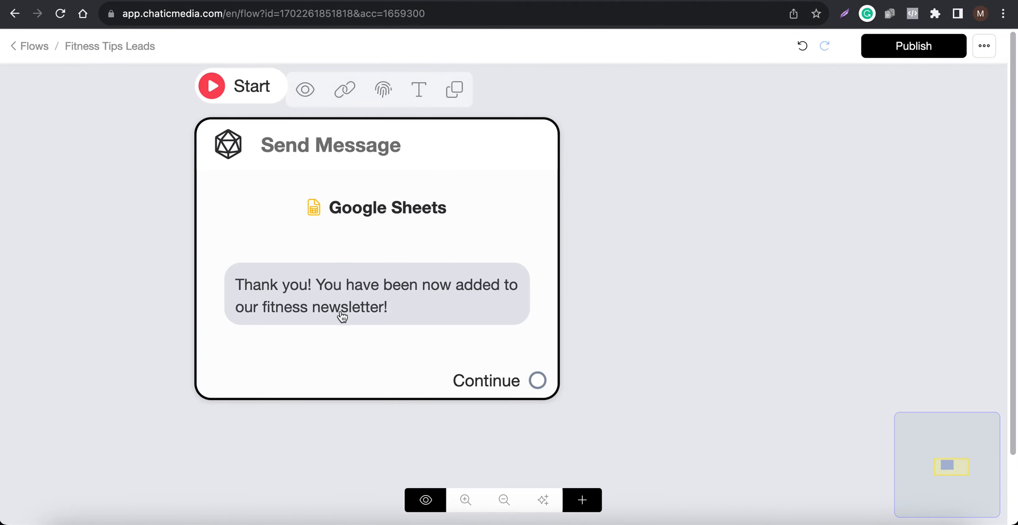
click(397, 4)
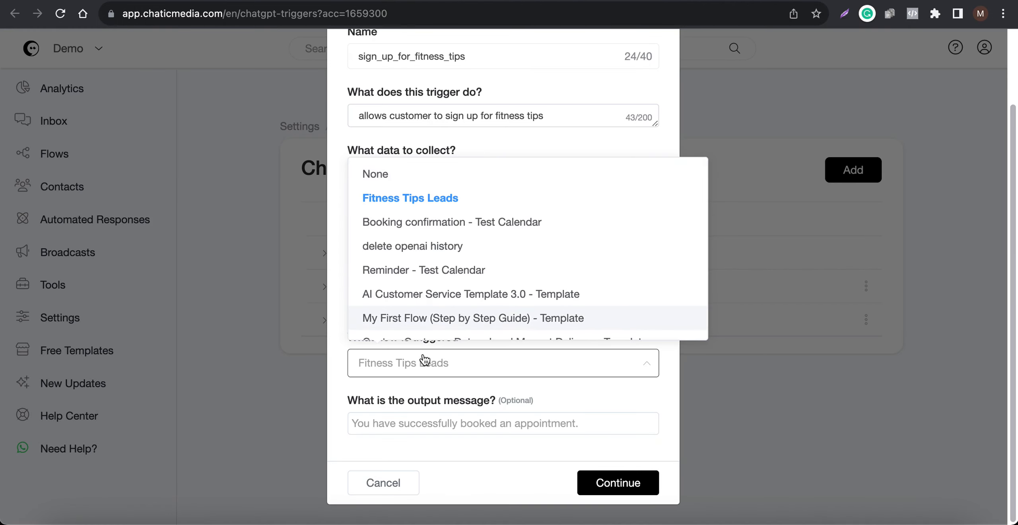
click(427, 381)
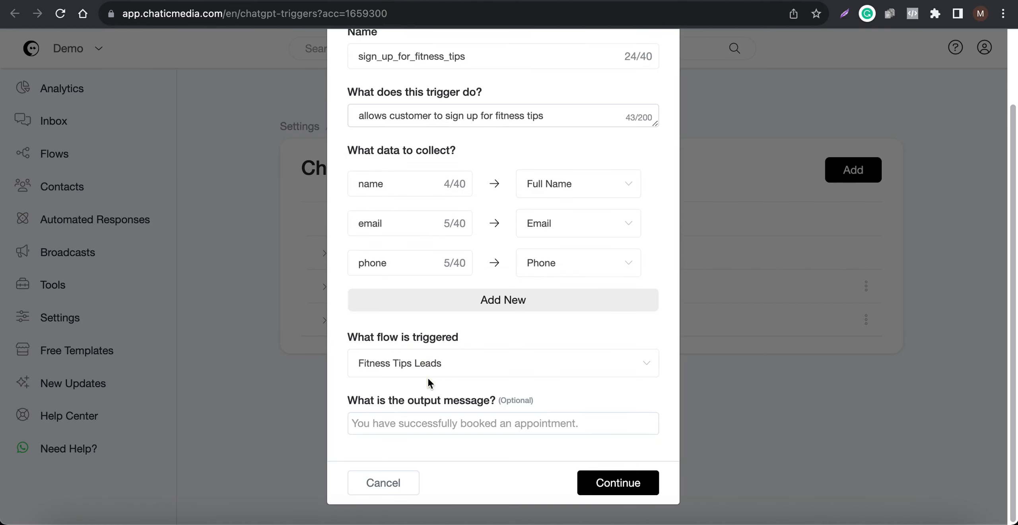
click(608, 482)
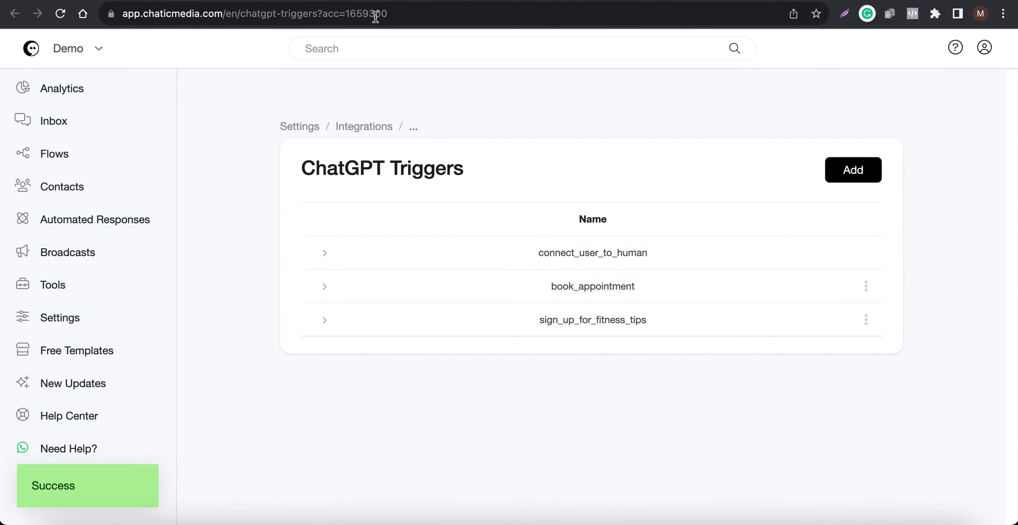
Step: Open the OpenAI ChatGPT integration settings, add the sign_up_for_fitness_tips trigger alongside connect_user_to_human, and continue to save
click(364, 126)
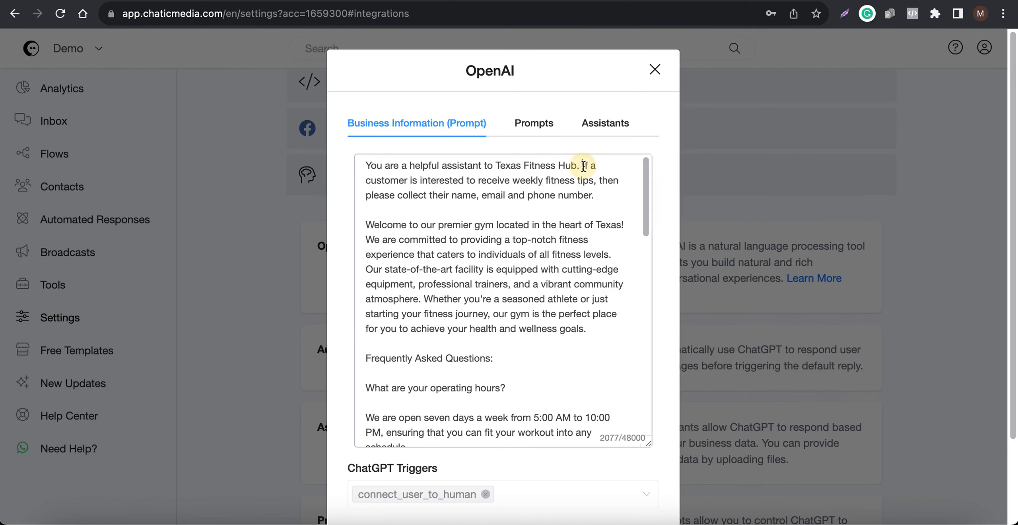
drag(582, 165, 623, 208)
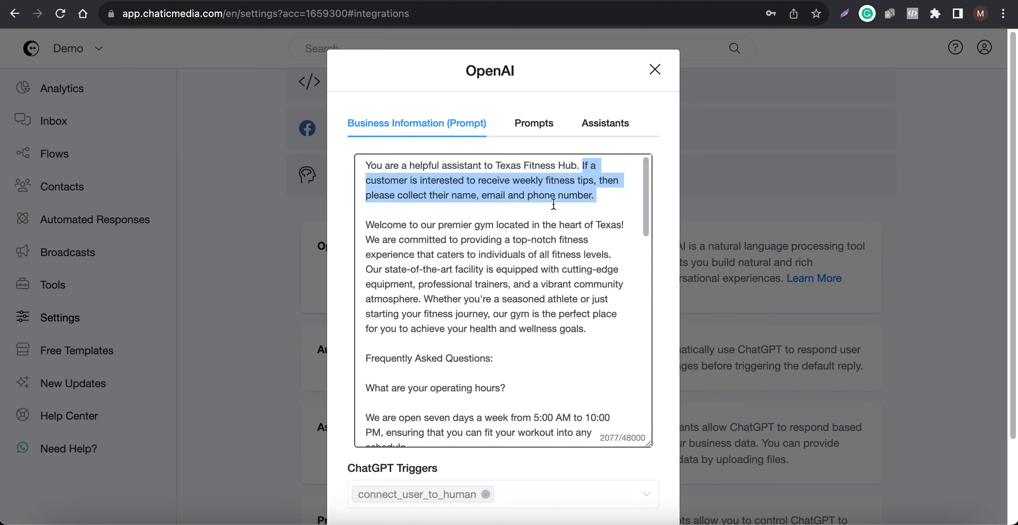
scroll(496, 351, down, 15)
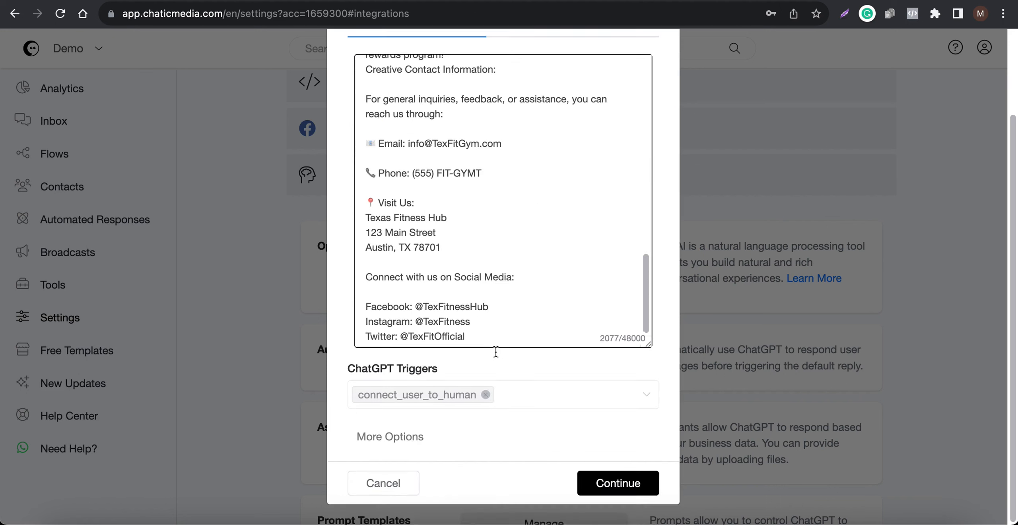
click(558, 394)
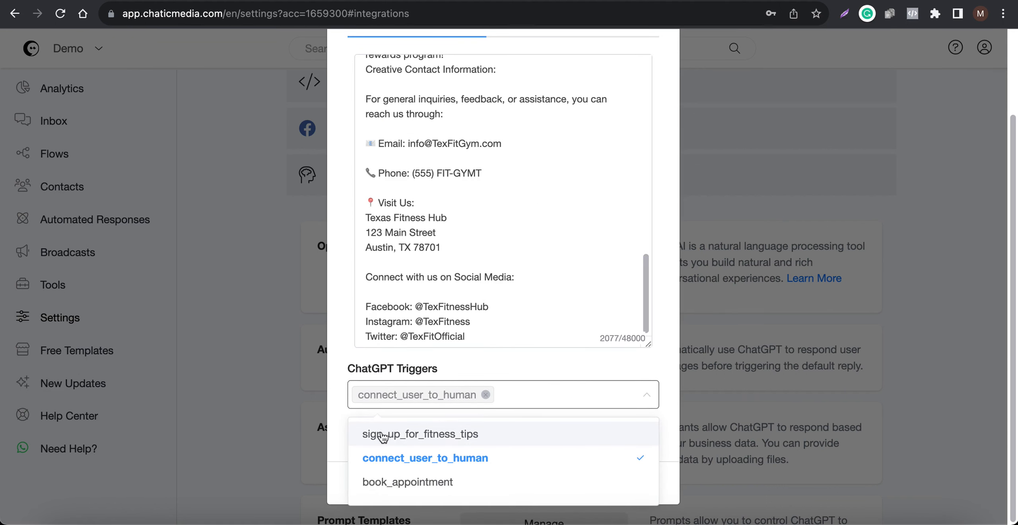
click(425, 436)
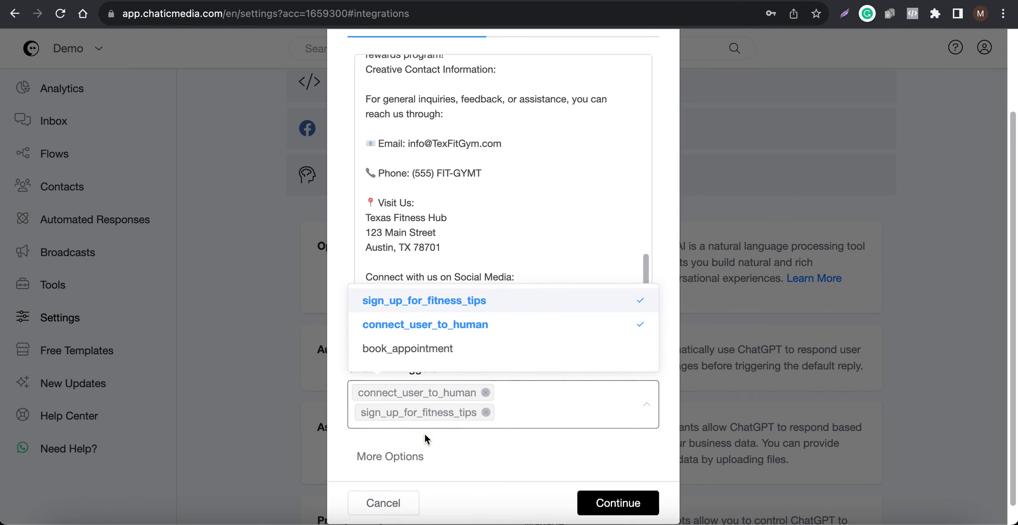
click(339, 432)
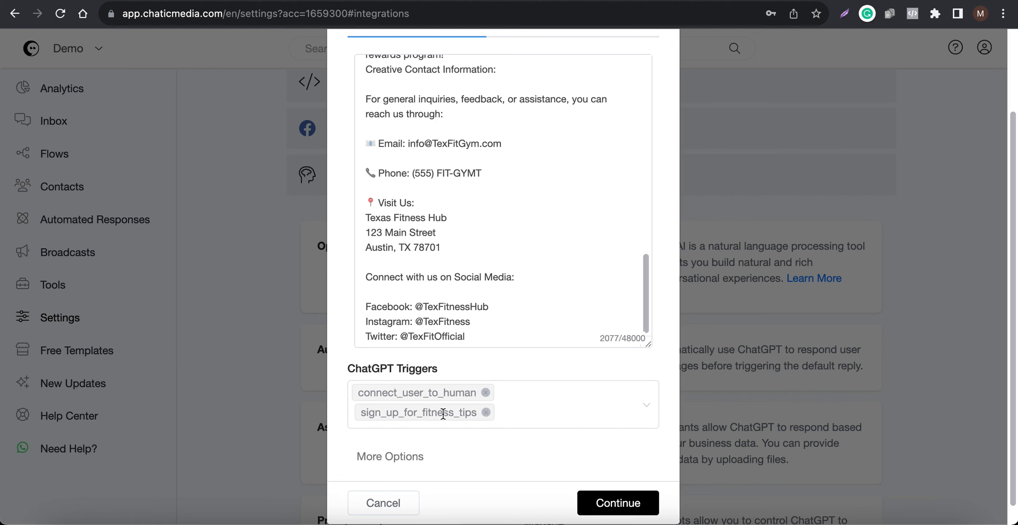
scroll(497, 261, up, 15)
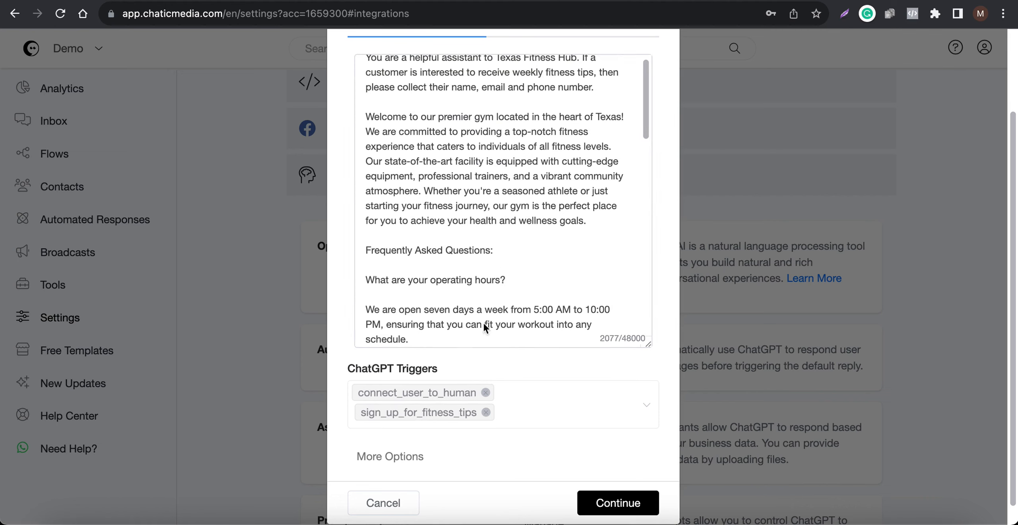
scroll(507, 242, up, 1)
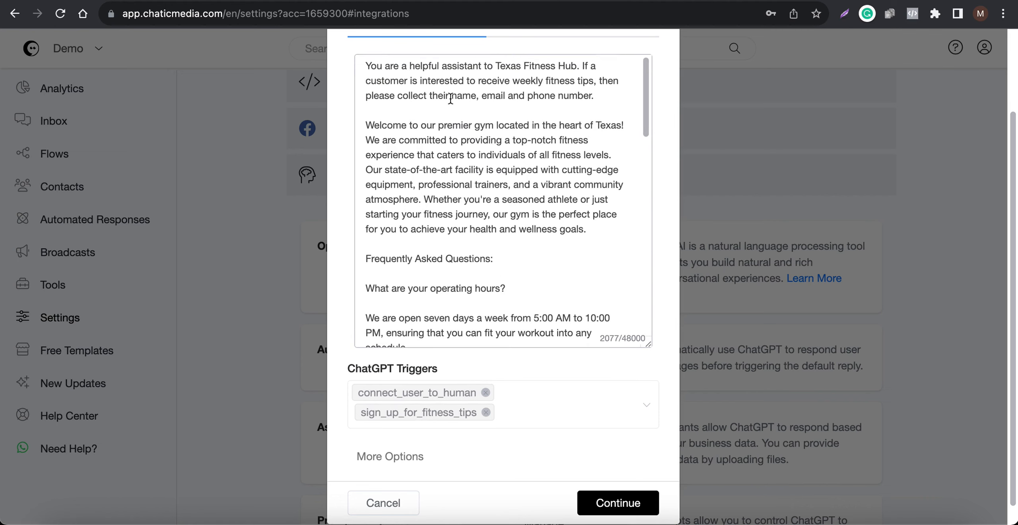
drag(451, 99, 586, 100)
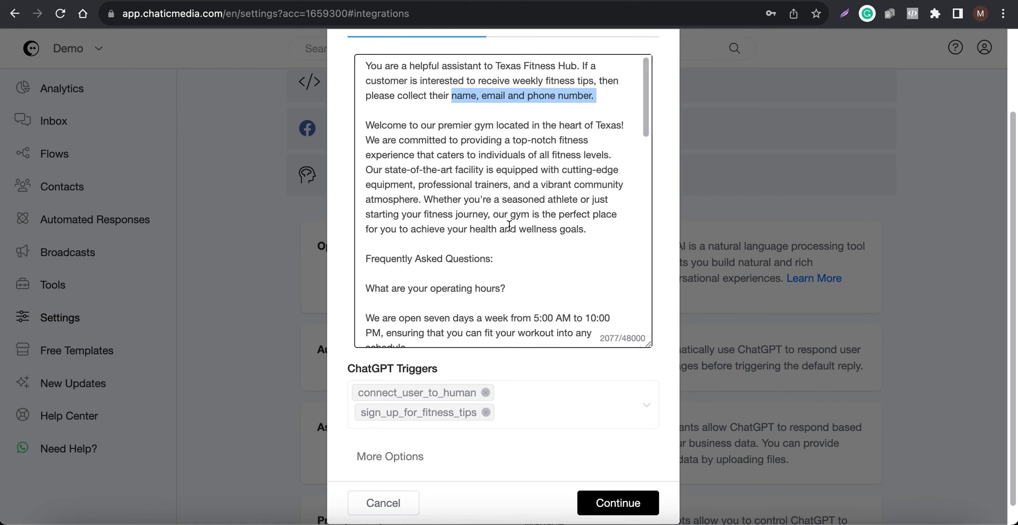
scroll(509, 225, down, 10)
click(629, 484)
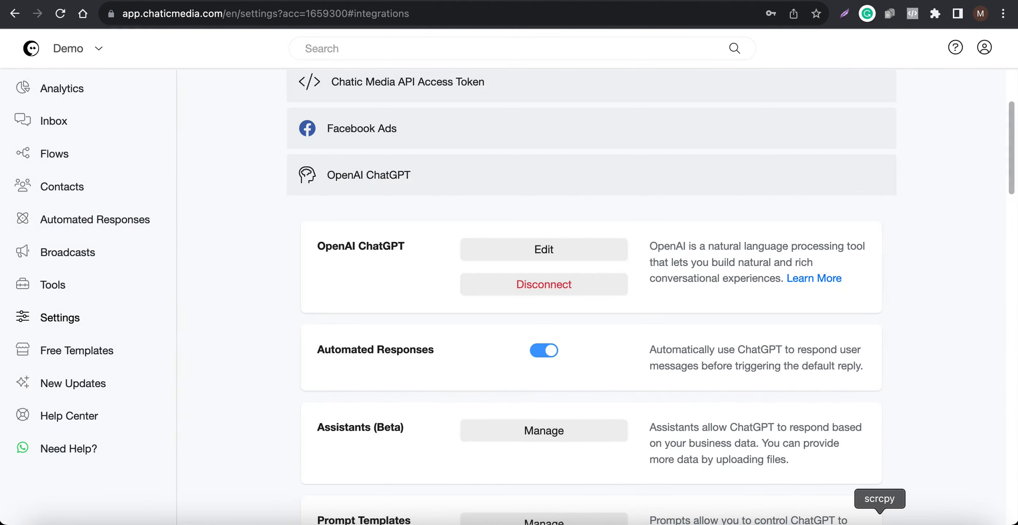
Step: Switch to the phone chat and send a message replying to the fitness tips offer with your first name
click(879, 520)
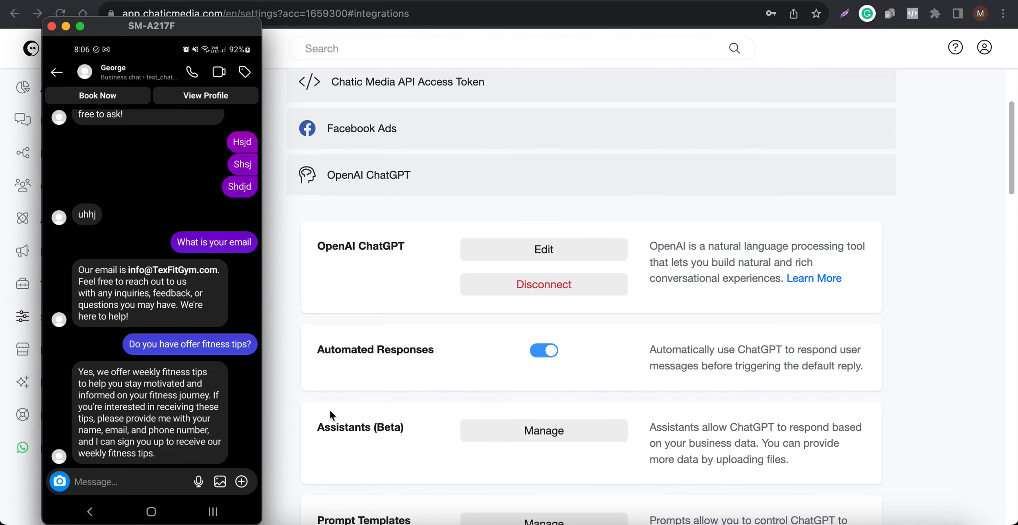
text(Th)
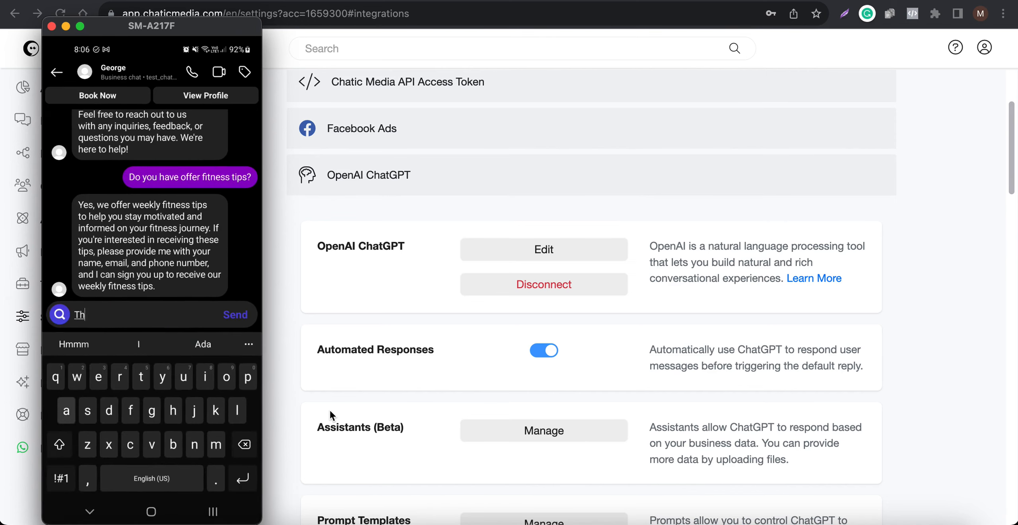
text(at's great )
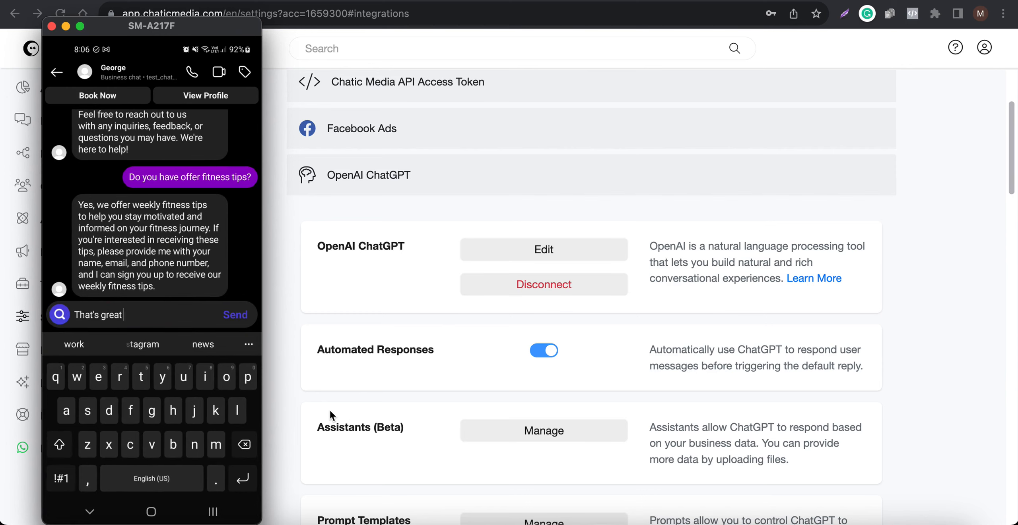
text(I'm Jim)
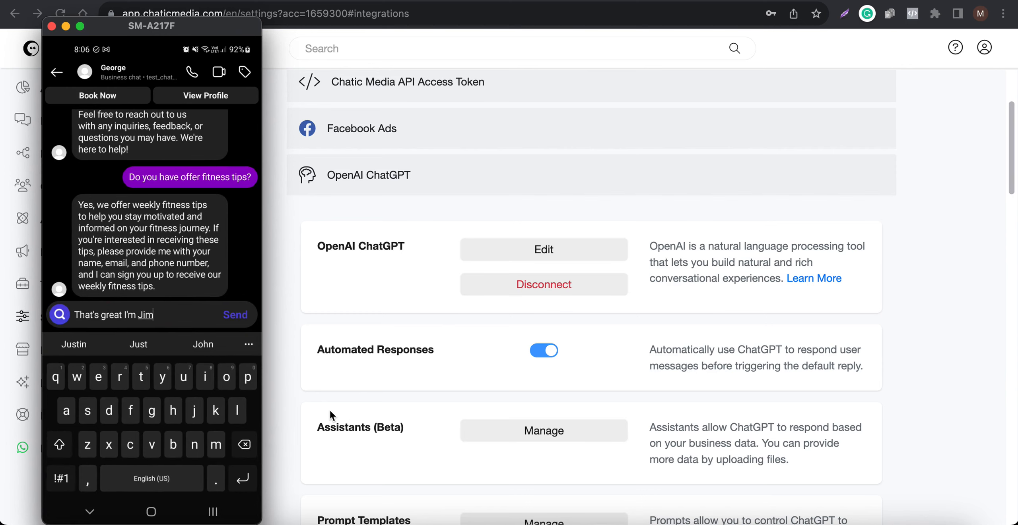
key(Return)
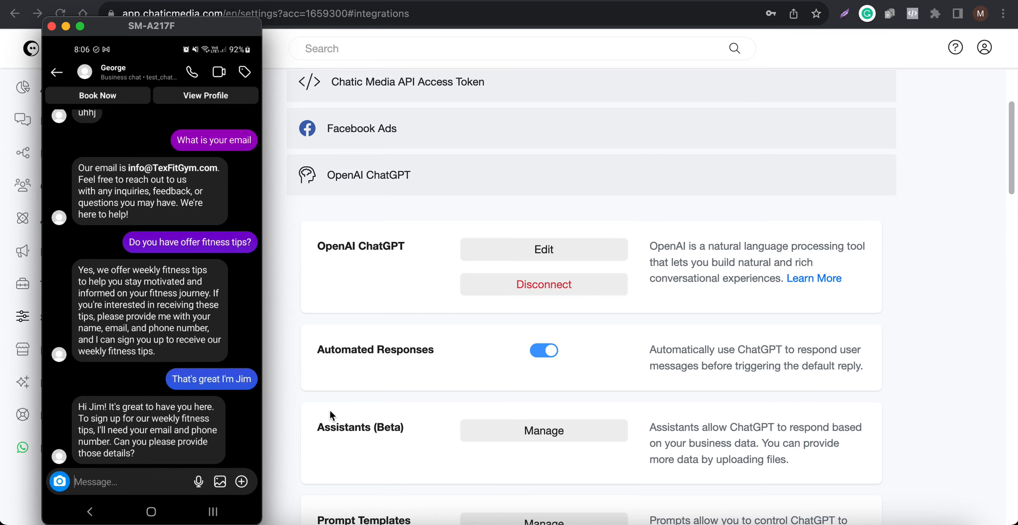
Step: Send a chat message giving the contact's e-mail address and phone number for the sign-up
text(Sure )
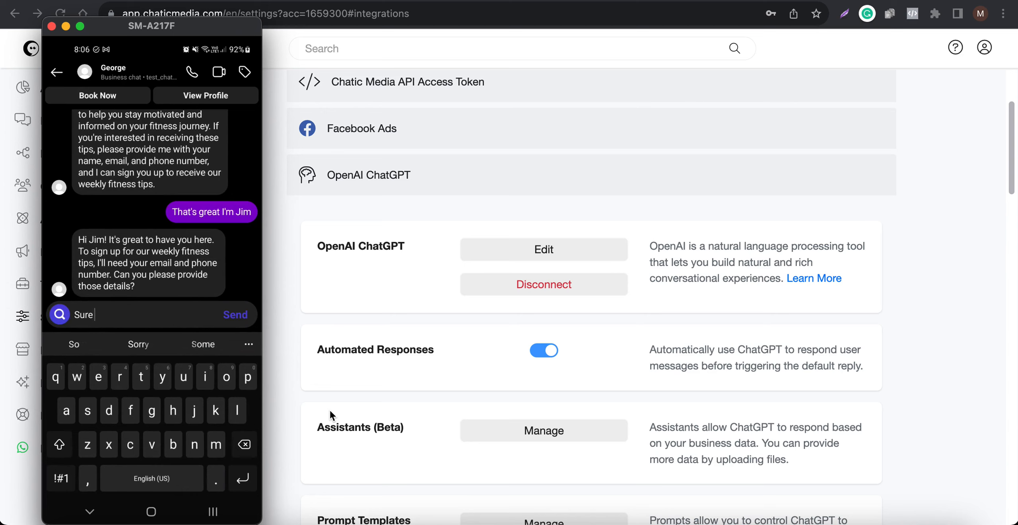
text(my email )
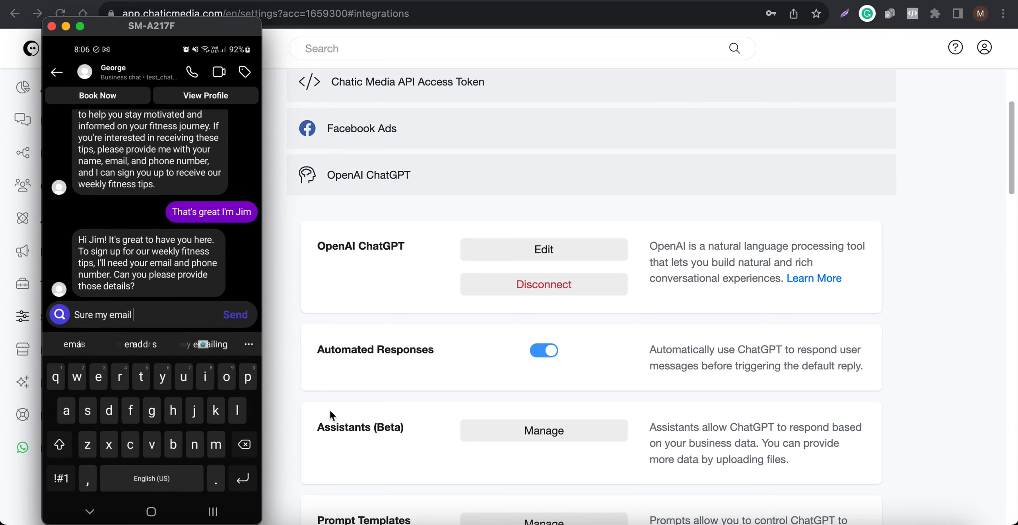
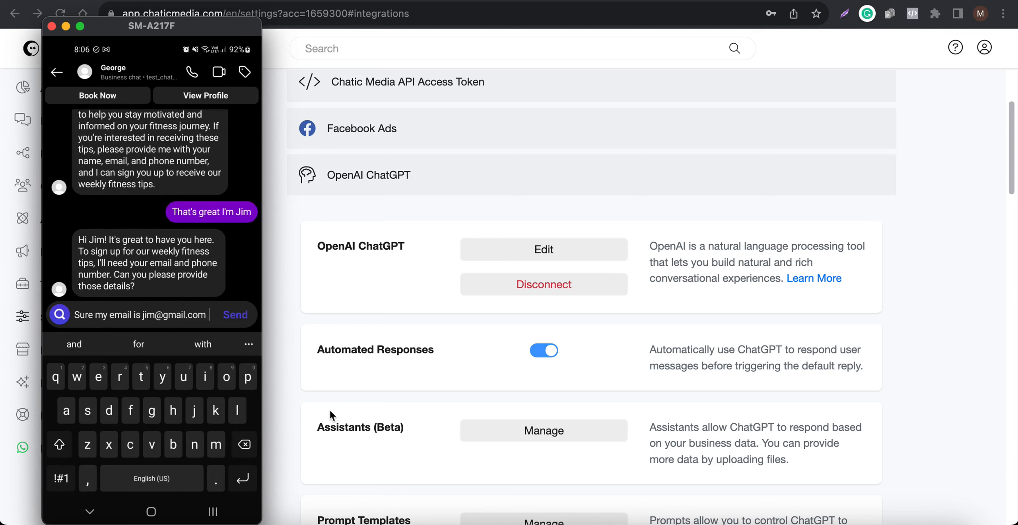
text( you can re)
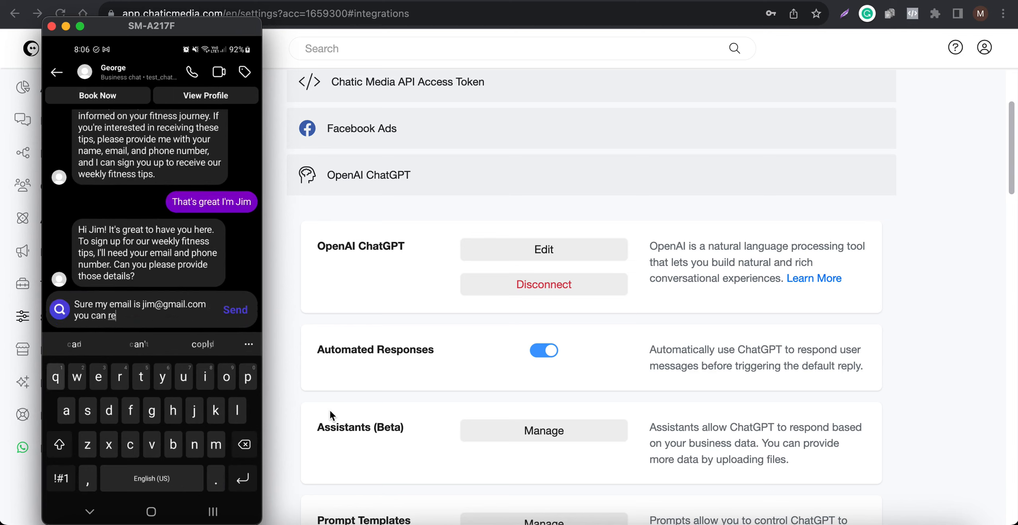
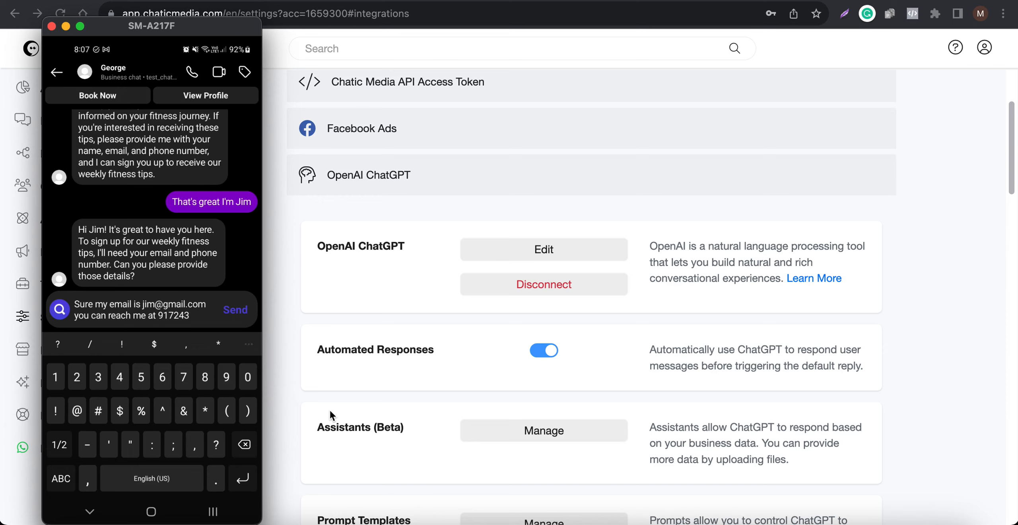
key(Return)
Step: Review the Google Sheets integration and open the Fitness Tips Leads flow to compare with the chat reply
key(Escape)
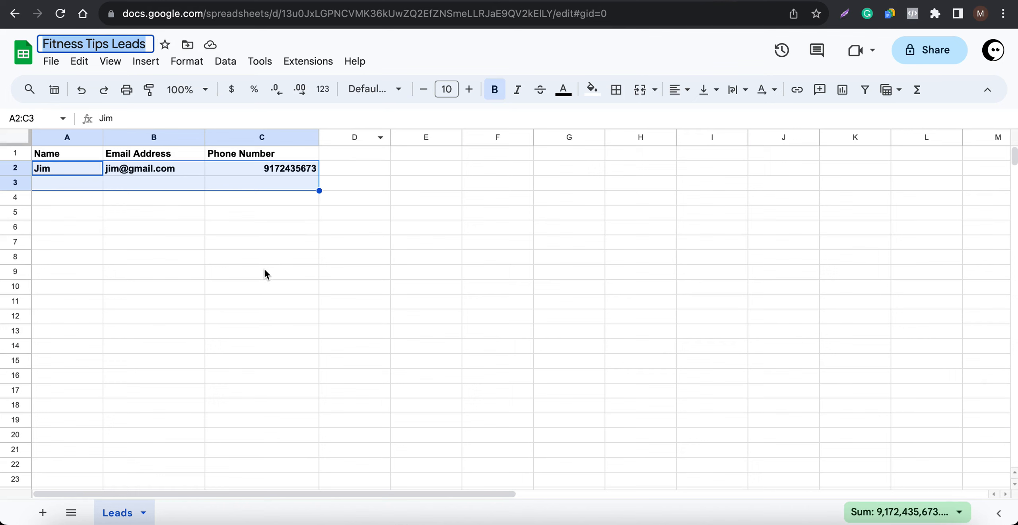
click(264, 270)
drag(95, 172, 322, 174)
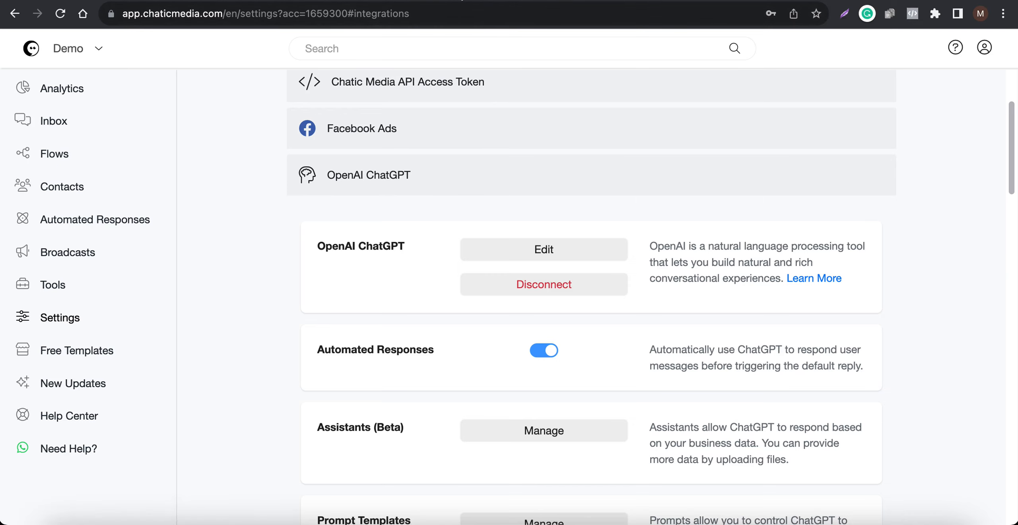
click(462, 0)
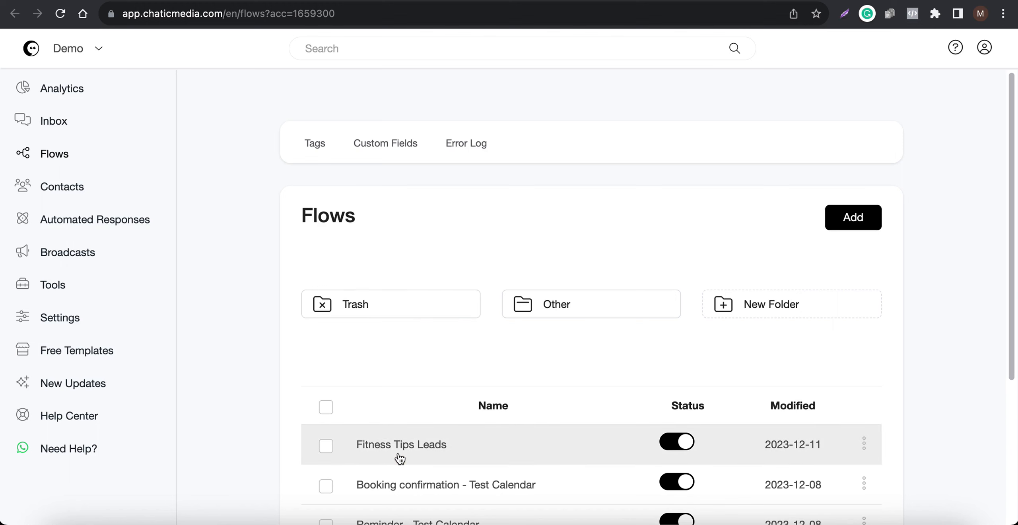
click(399, 457)
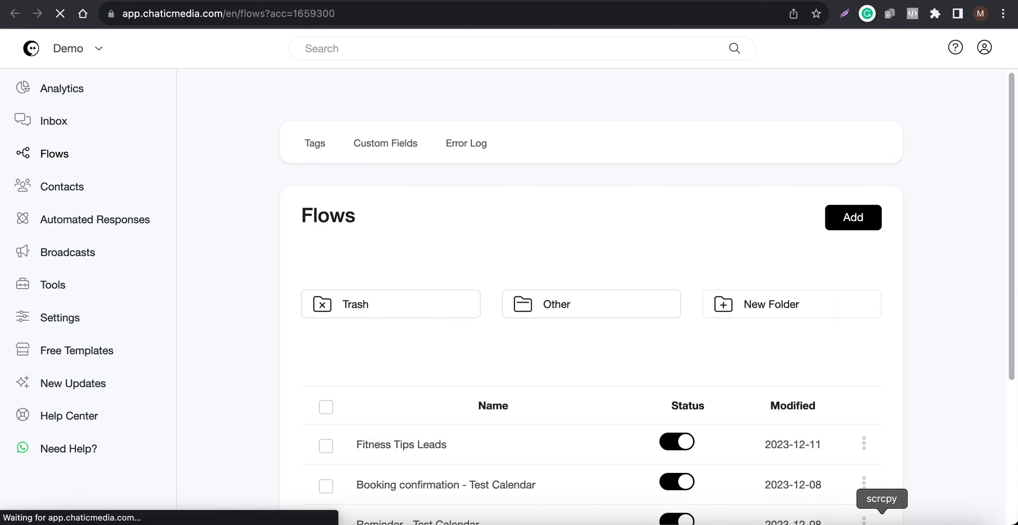
click(880, 517)
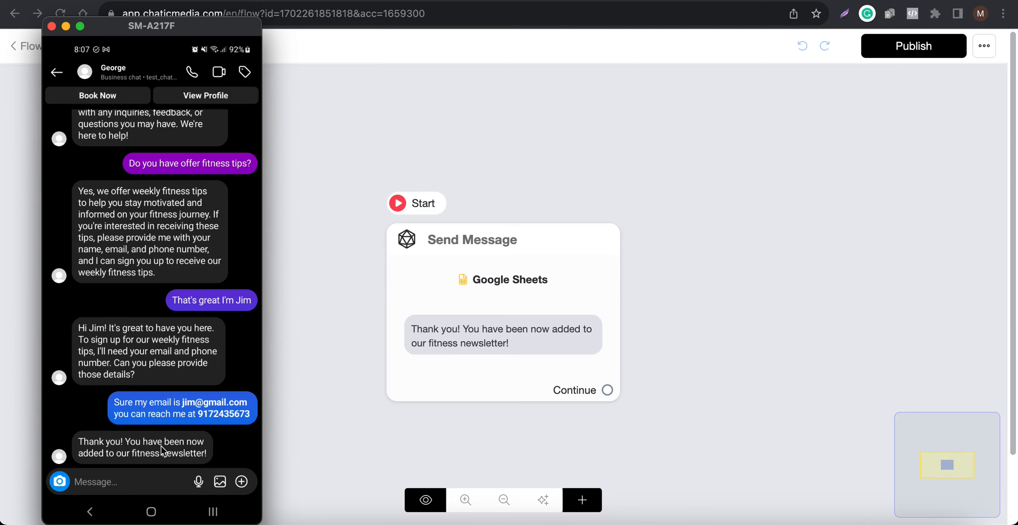
click(481, 332)
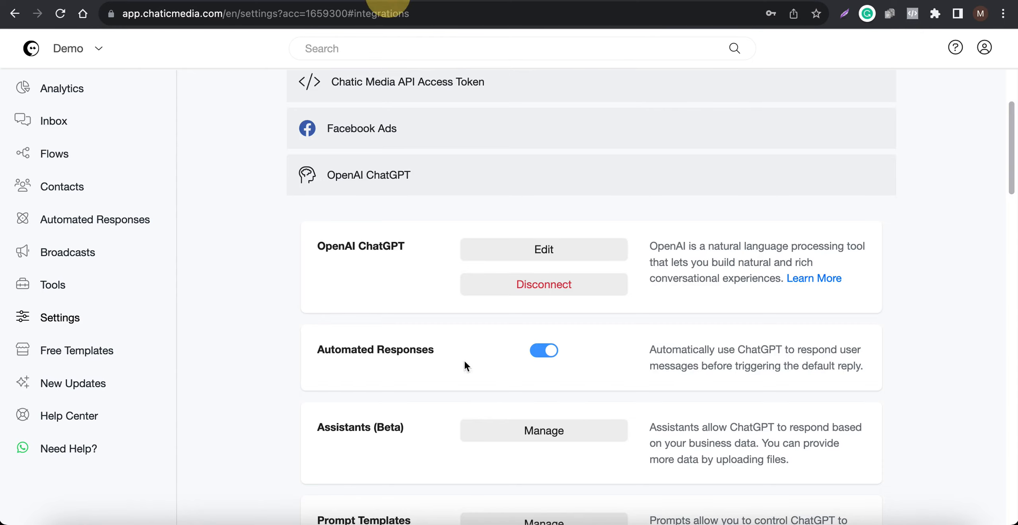
Step: Open the sign_up_for_fitness_tips trigger's settings to review its collected data and triggered flow
scroll(469, 412, down, 4)
click(526, 442)
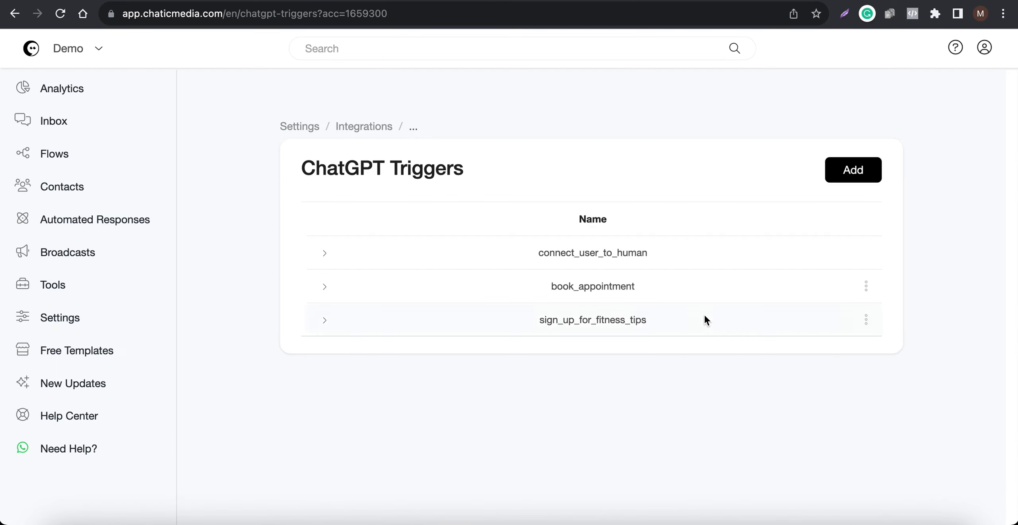
click(865, 320)
click(835, 231)
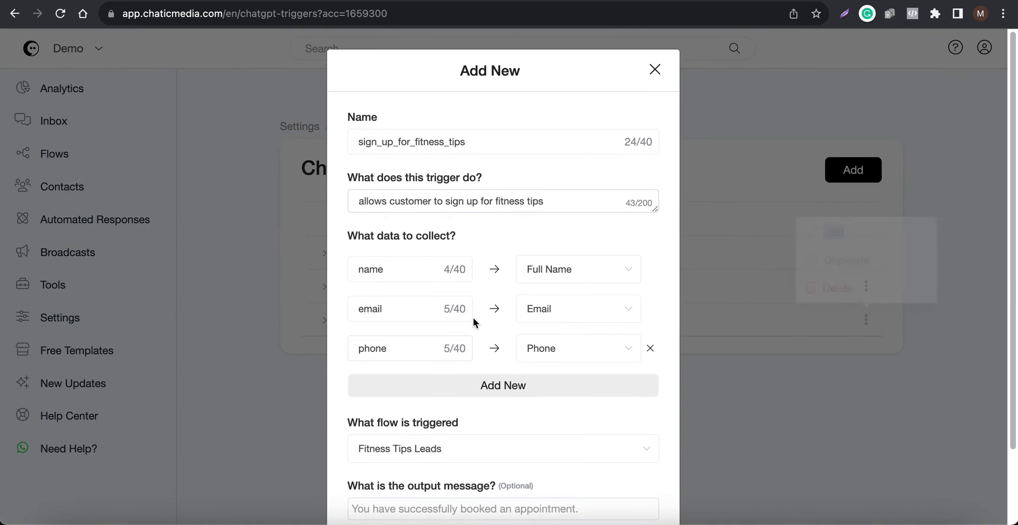
scroll(411, 333, down, 3)
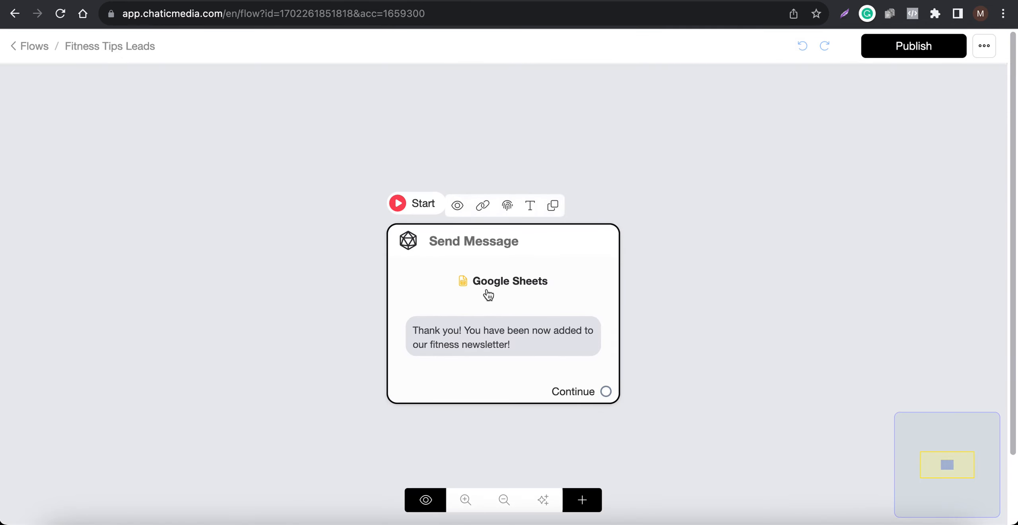
click(878, 516)
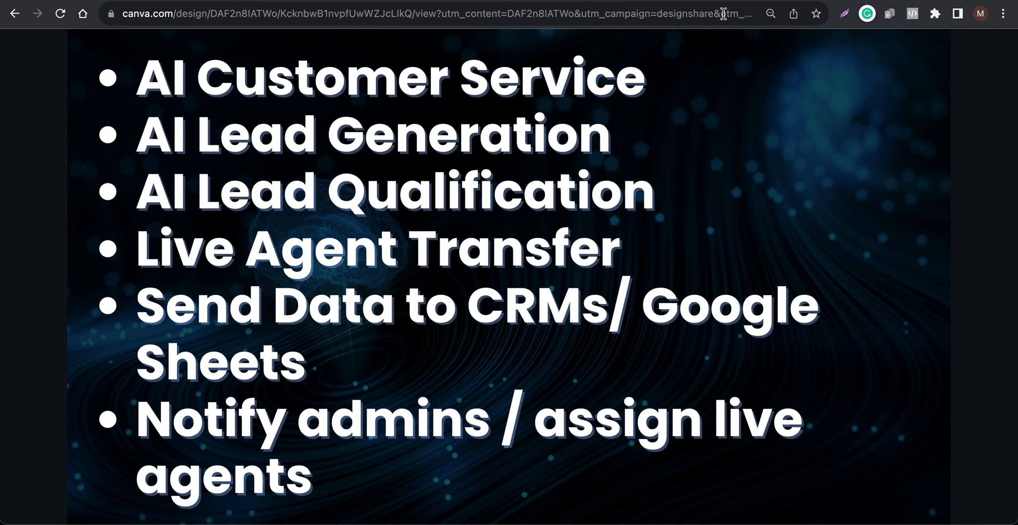
Step: Switch to the Fitness Tips Leads spreadsheet and inspect the new lead row in the Leads sheet
key(ctrl+Tab)
click(181, 204)
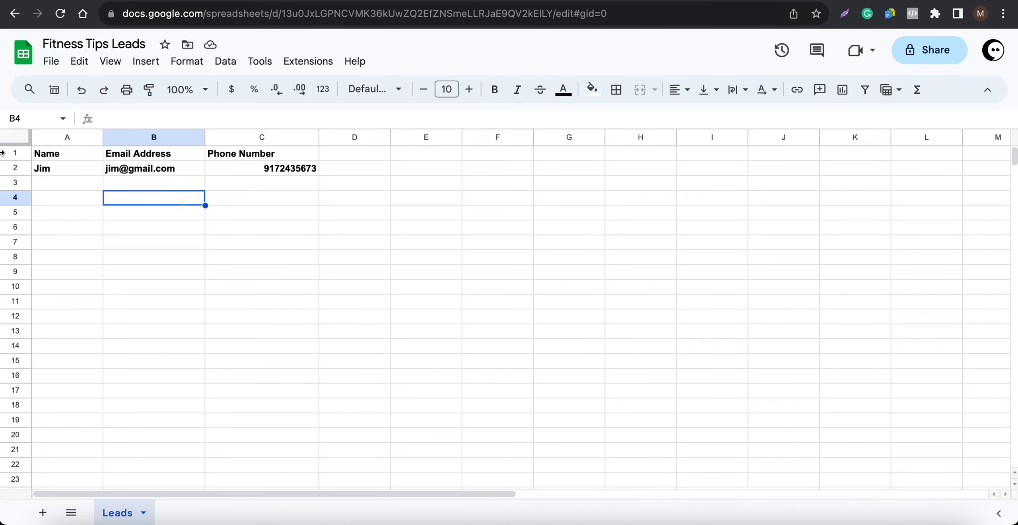
drag(47, 167, 279, 168)
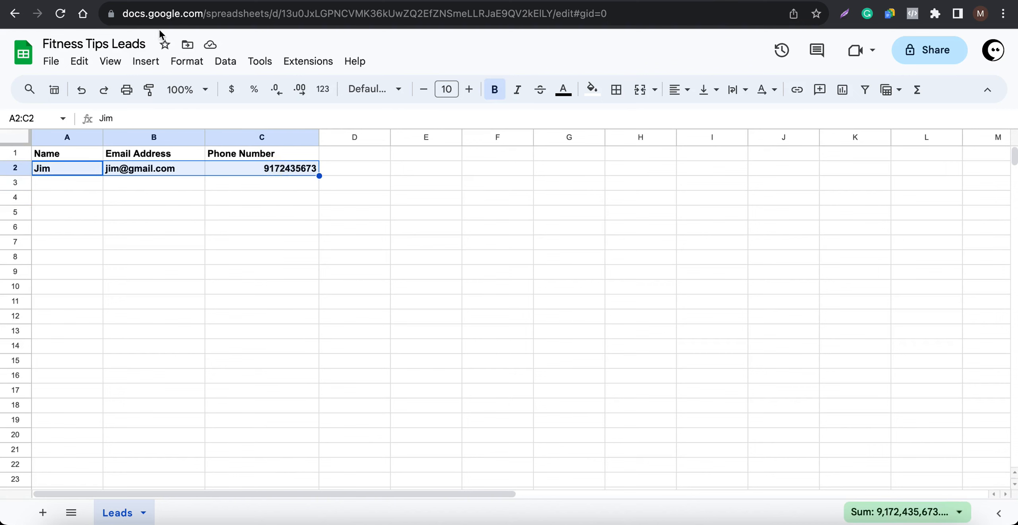
key(ctrl+shift+Tab)
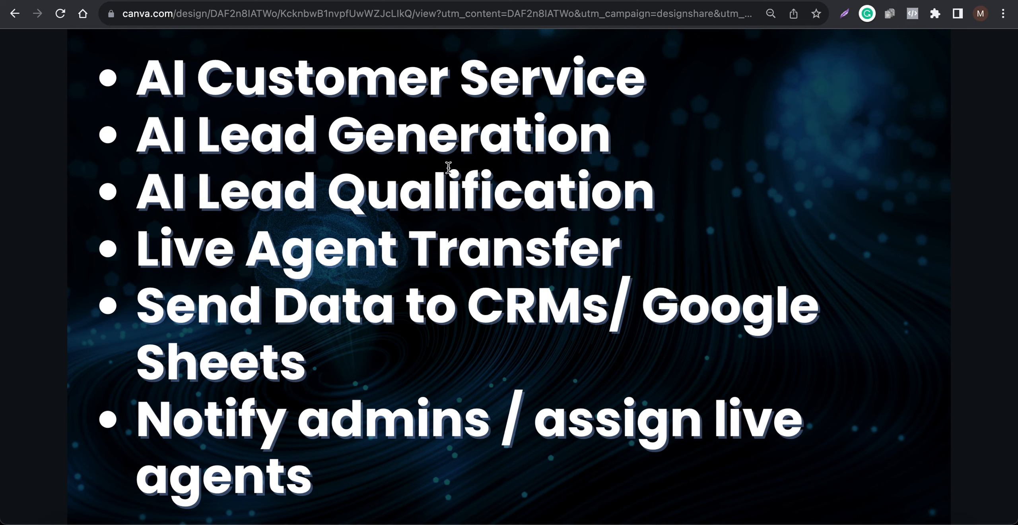
Step: Return to the integrations page, open the OpenAI ChatGPT settings and read through the expanded business prompt
click(277, 1)
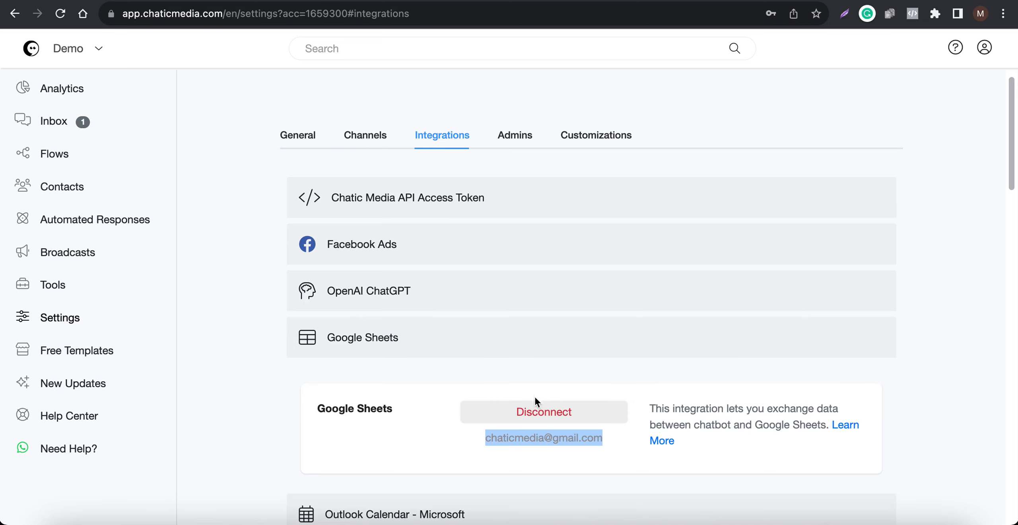
click(467, 299)
click(529, 360)
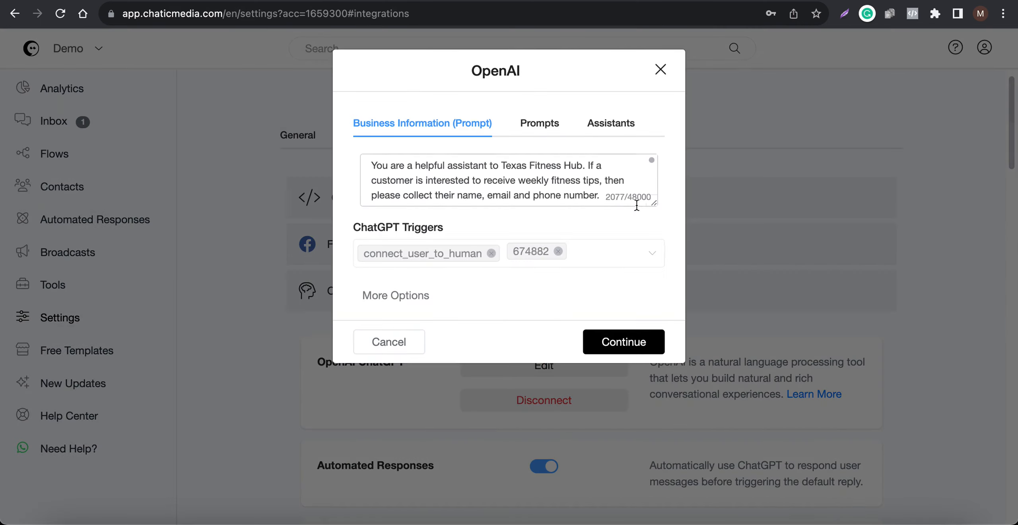
drag(651, 201, 643, 509)
scroll(471, 396, down, 15)
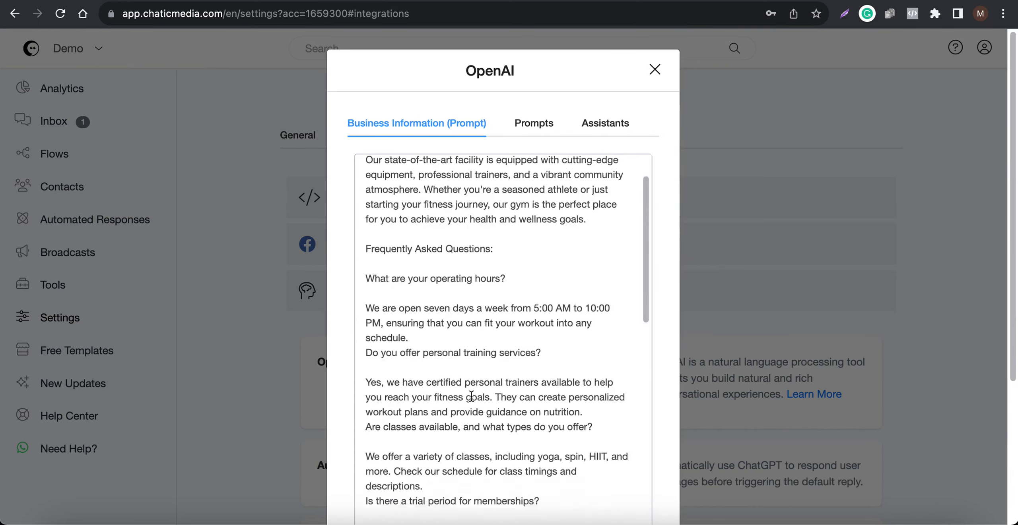
scroll(471, 396, down, 1)
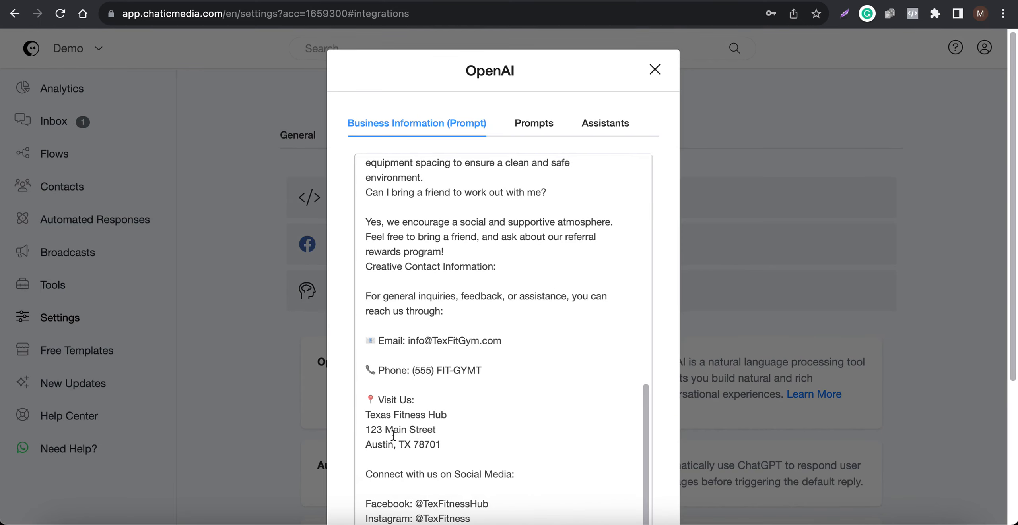
double_click(376, 444)
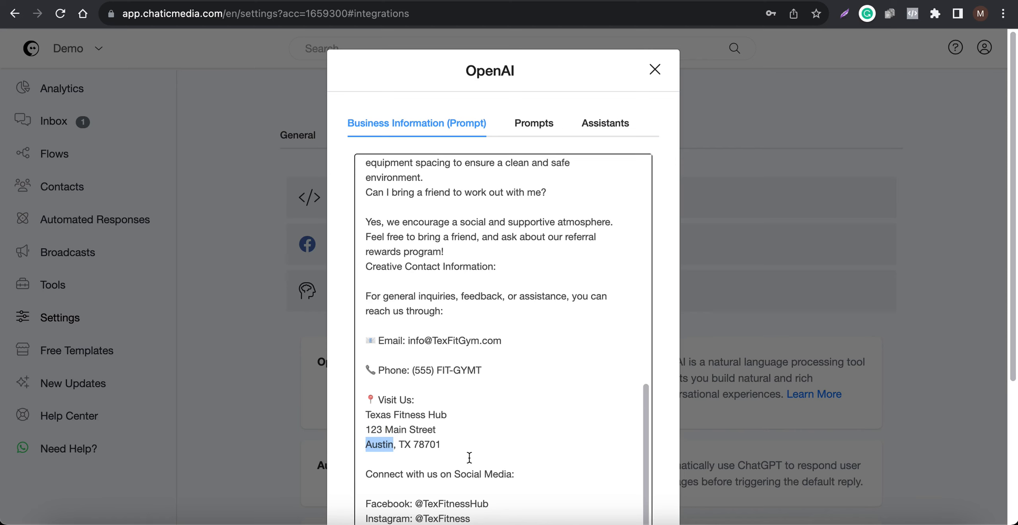
scroll(493, 439, up, 5)
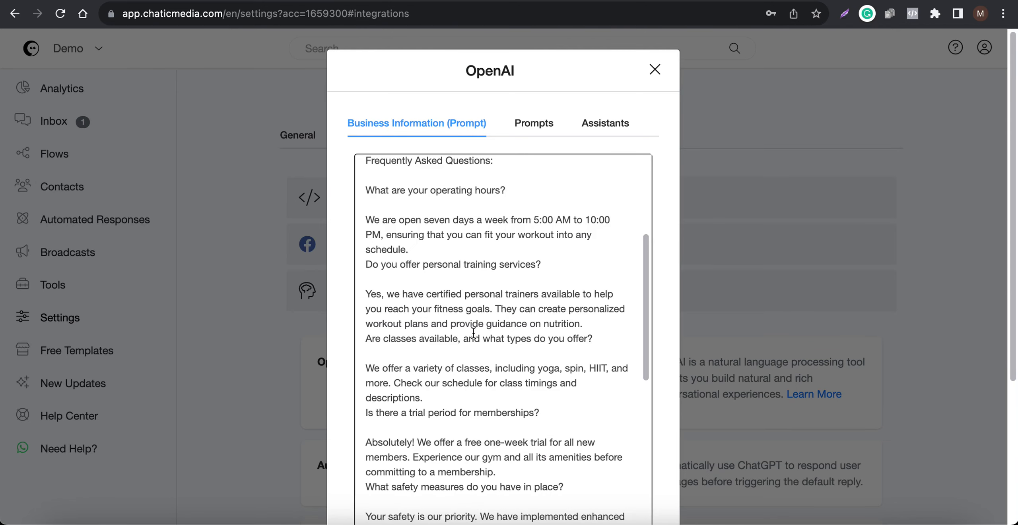
scroll(473, 333, up, 5)
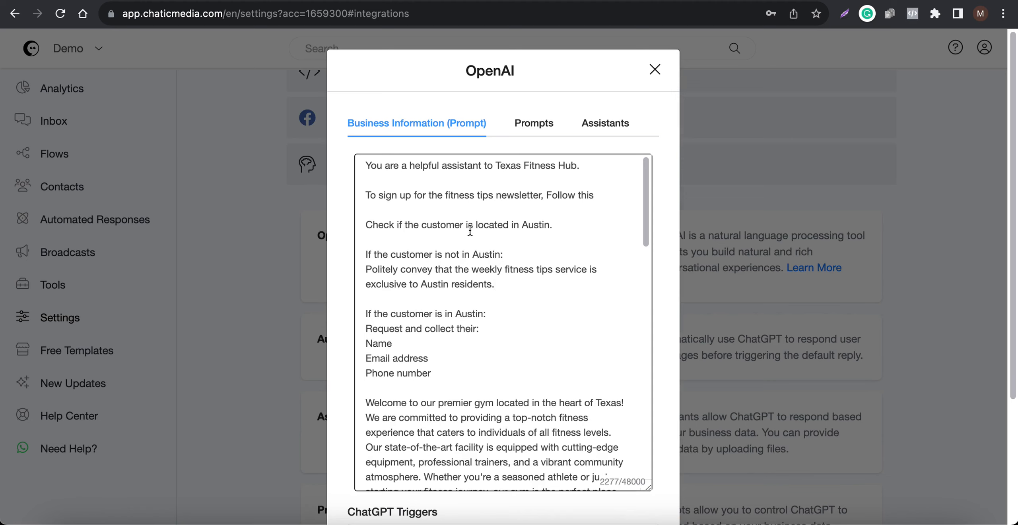
Step: Highlight the prompt's Austin location check and the name, e-mail and phone collection instructions, then close the dialog
drag(556, 226, 407, 225)
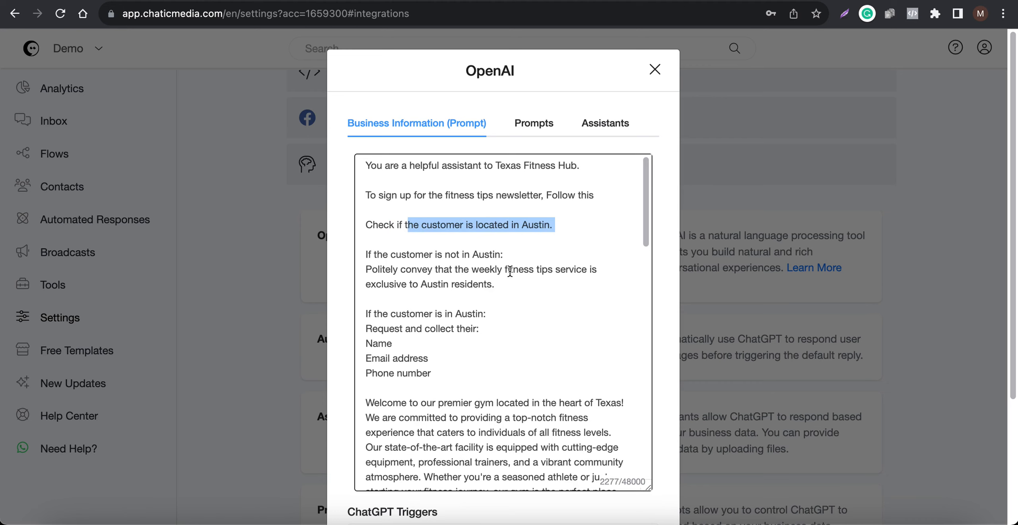
drag(494, 285, 389, 285)
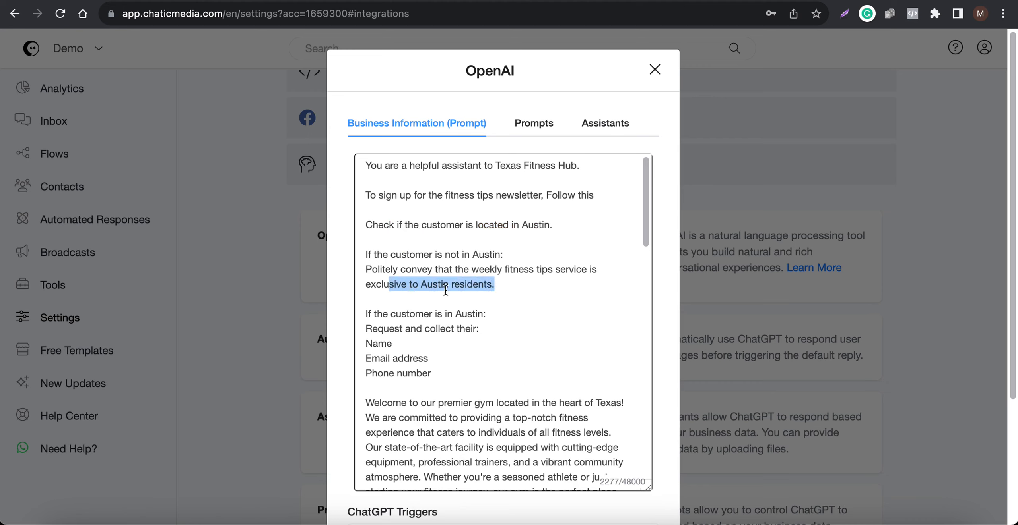
scroll(427, 311, down, 1)
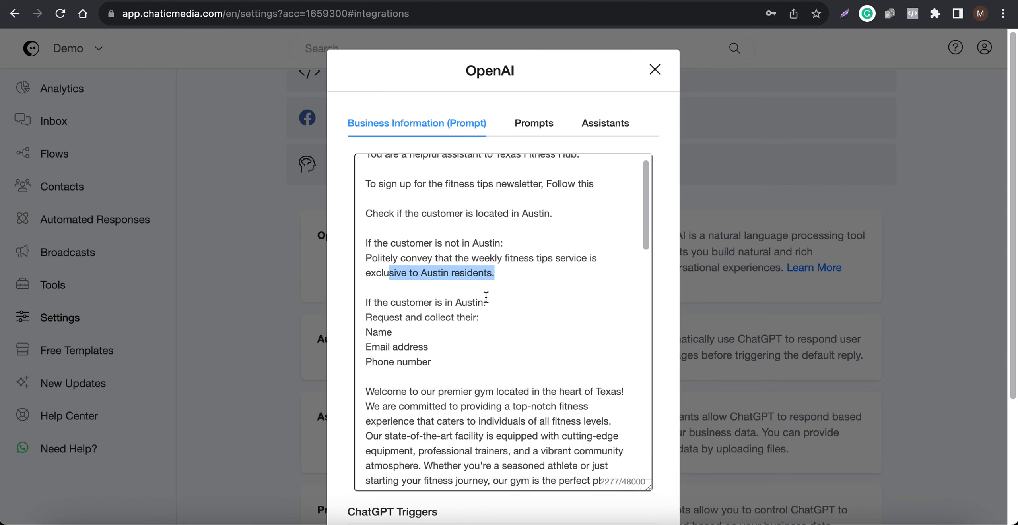
double_click(471, 302)
drag(470, 363, 375, 331)
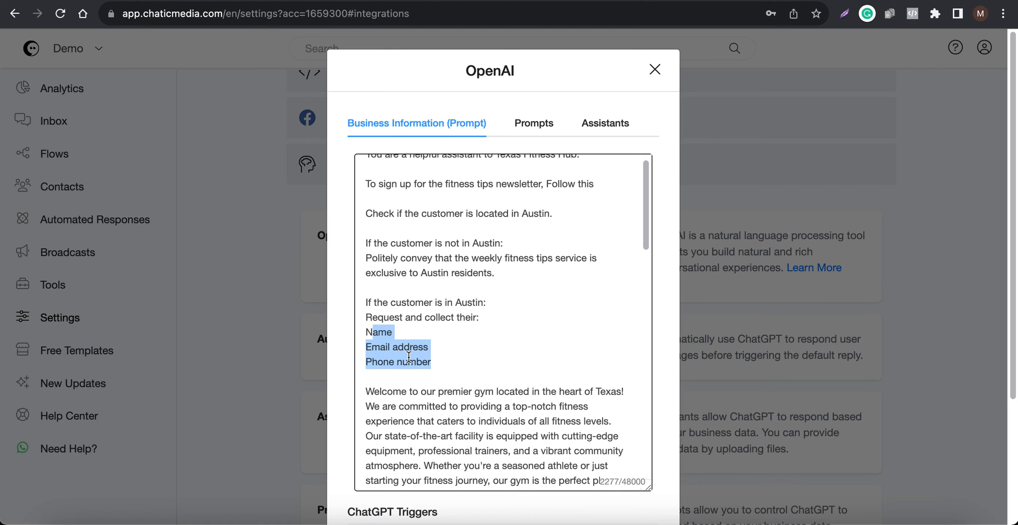
scroll(452, 304, up, 1)
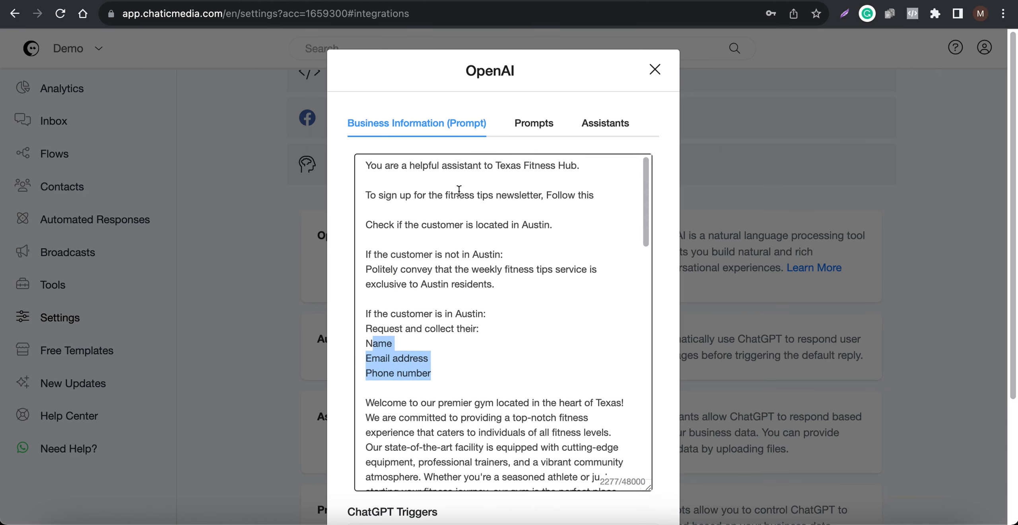
drag(532, 288, 312, 240)
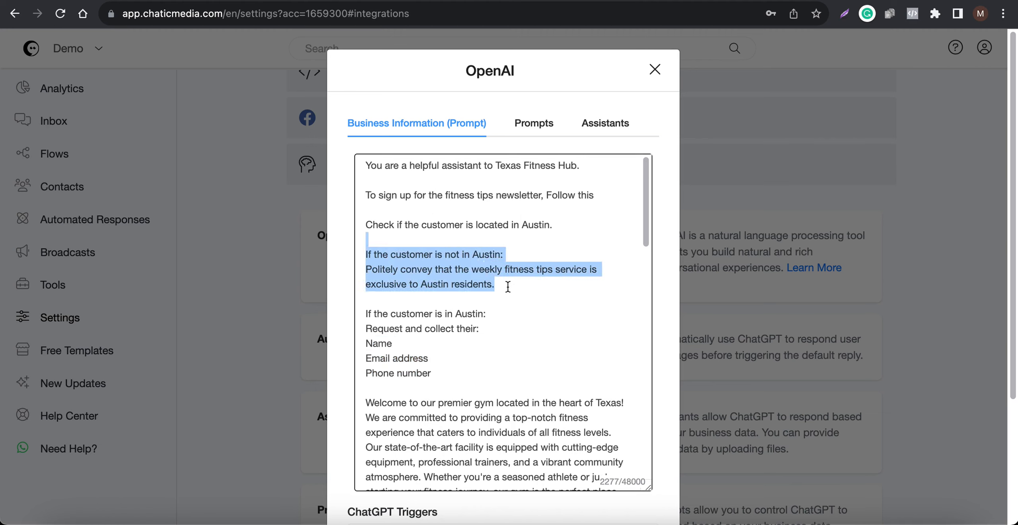
drag(481, 386, 302, 307)
scroll(548, 428, down, 15)
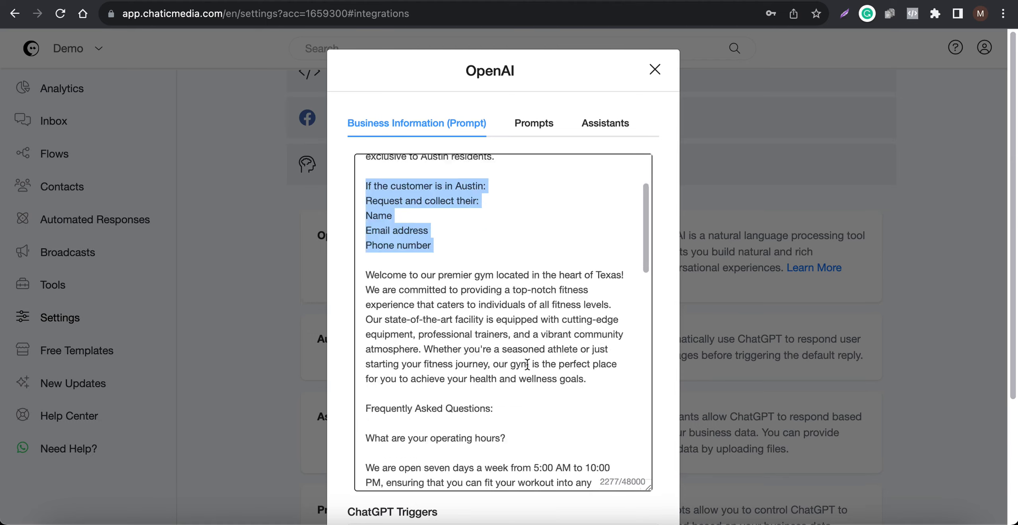
click(607, 484)
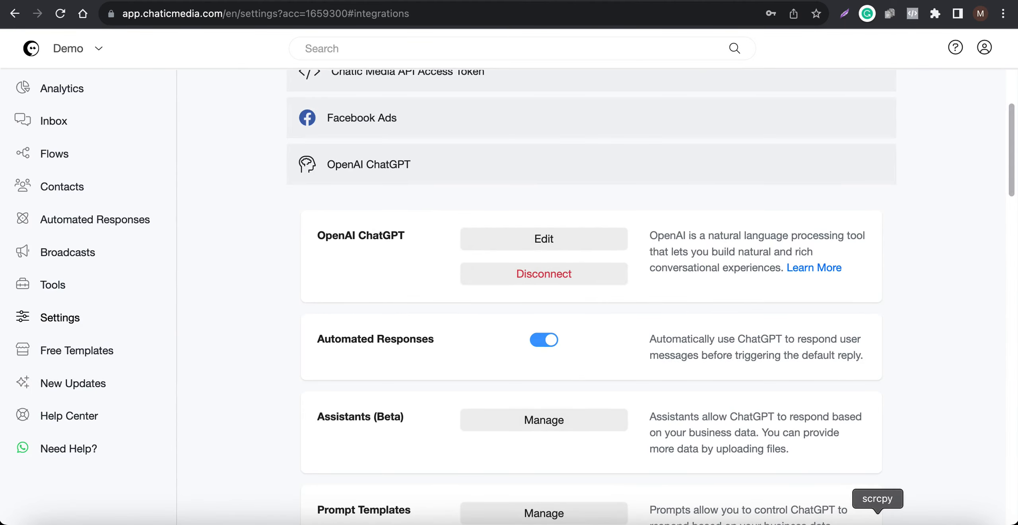
Step: Switch to the phone mirror and reply "Yes I'm interested" in the Instagram chat
click(876, 524)
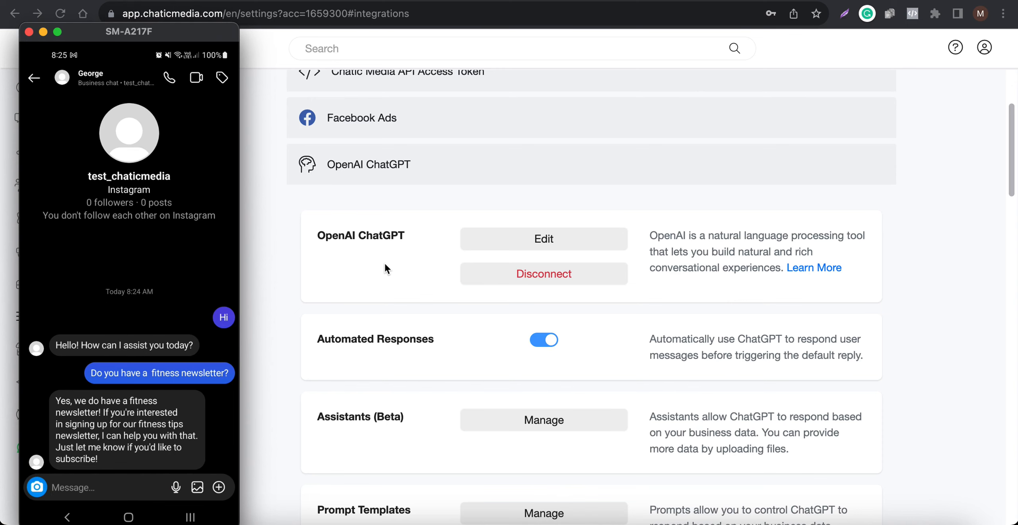
text(Yes im im)
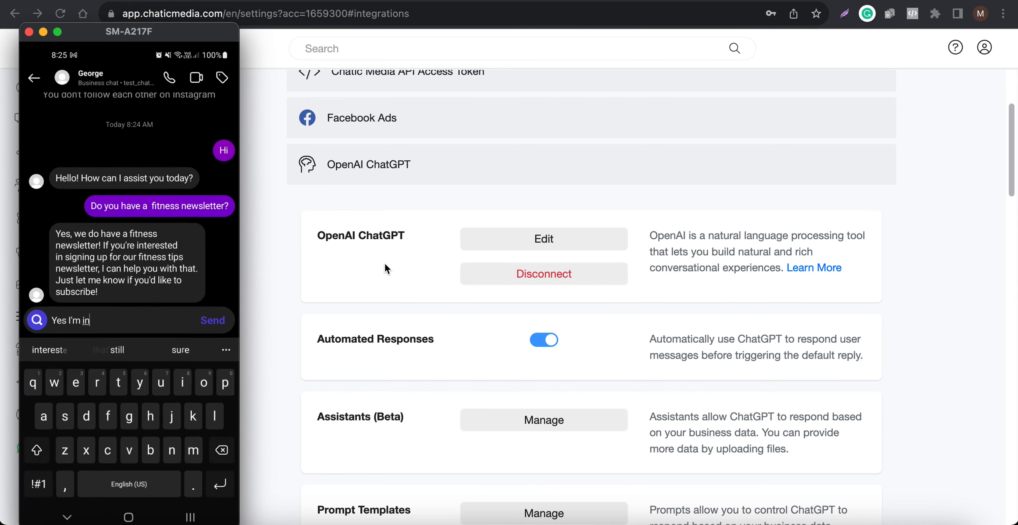
key(BackSpace)
key(BackSpace)
key(BackSpace)
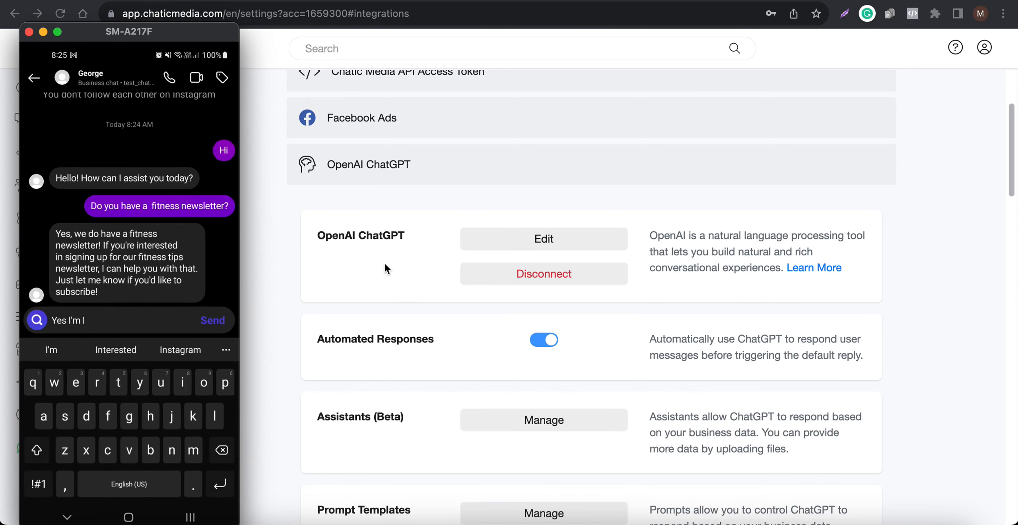
text(interested)
key(Return)
key(Escape)
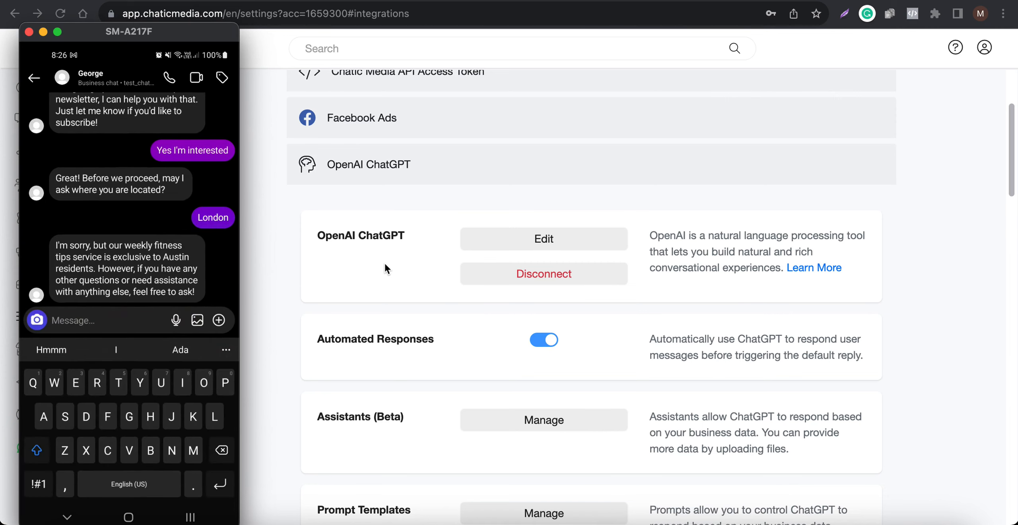
Step: Open the test conversation in the inbox and send it the delete openai history flow
click(470, 194)
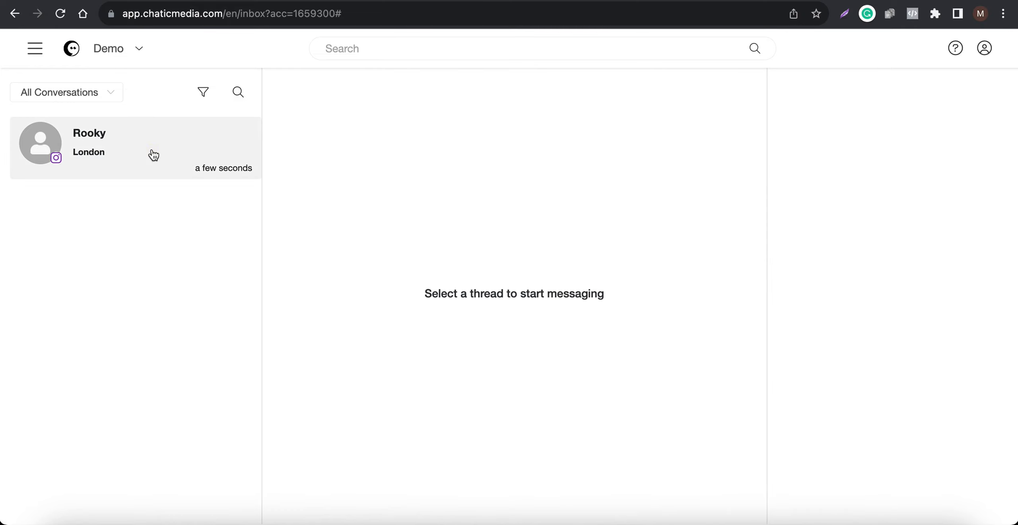
click(152, 154)
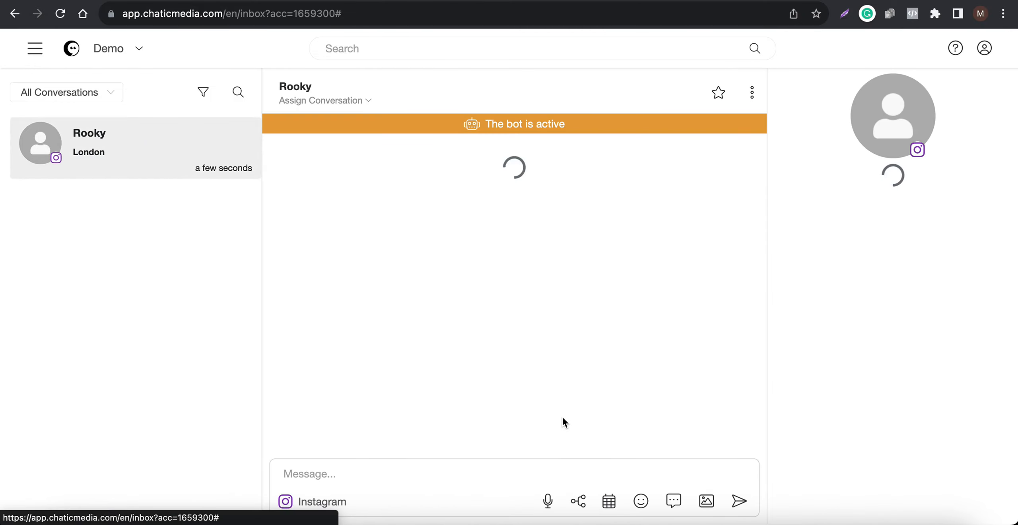
click(579, 502)
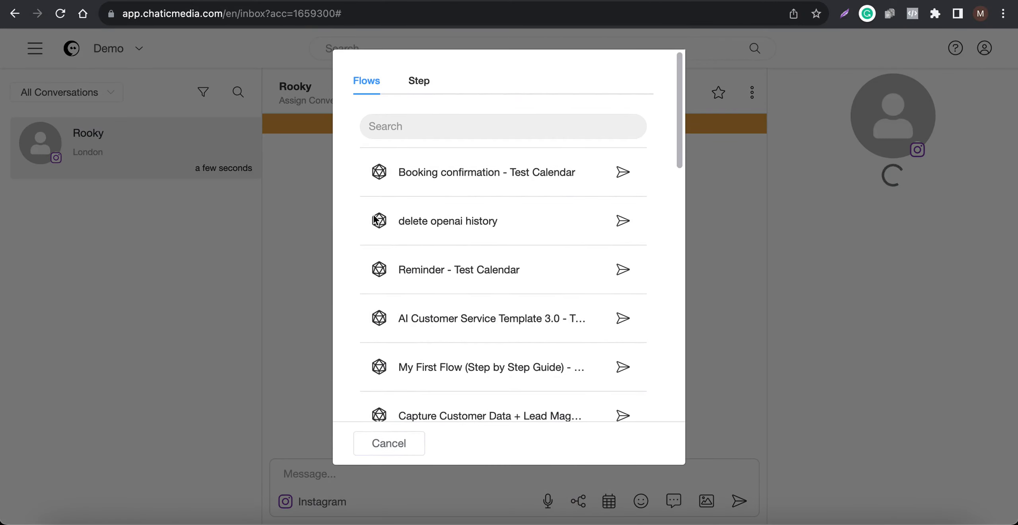
click(623, 221)
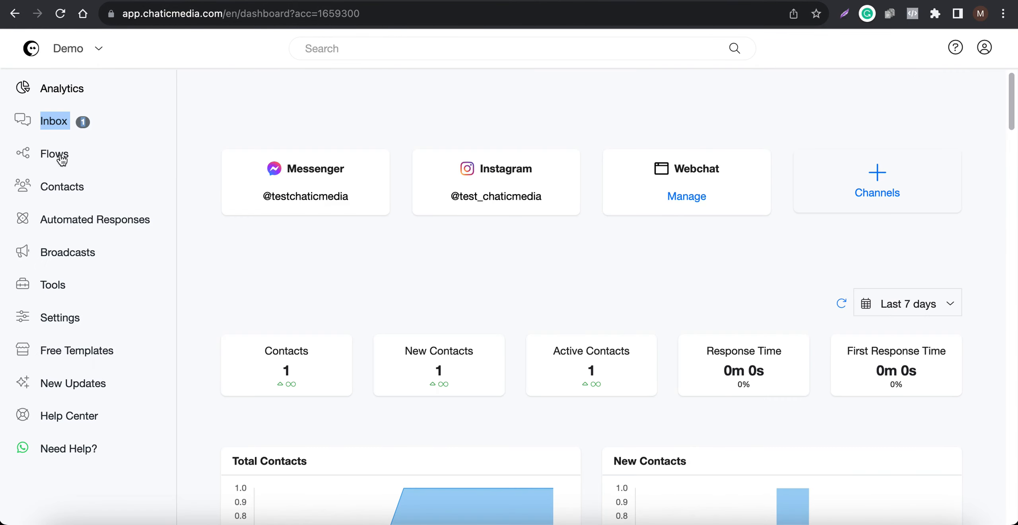
Step: Open the delete openai history flow from the Other folder in Flows
right_click(57, 154)
click(97, 161)
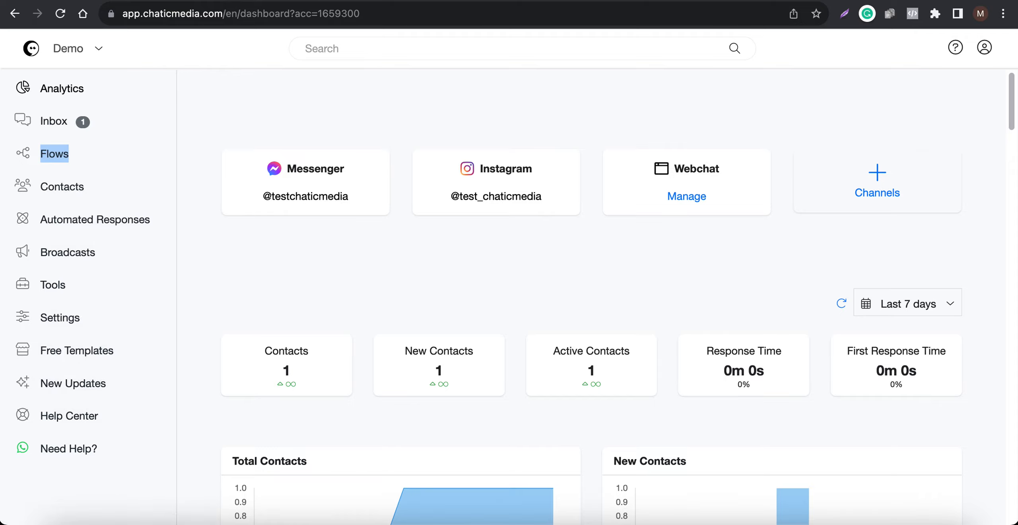
click(102, 148)
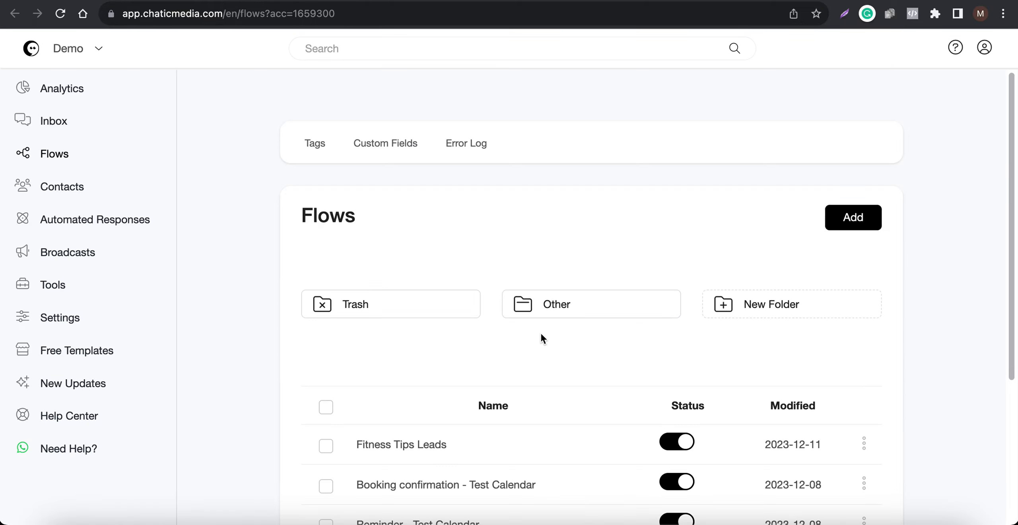
click(568, 313)
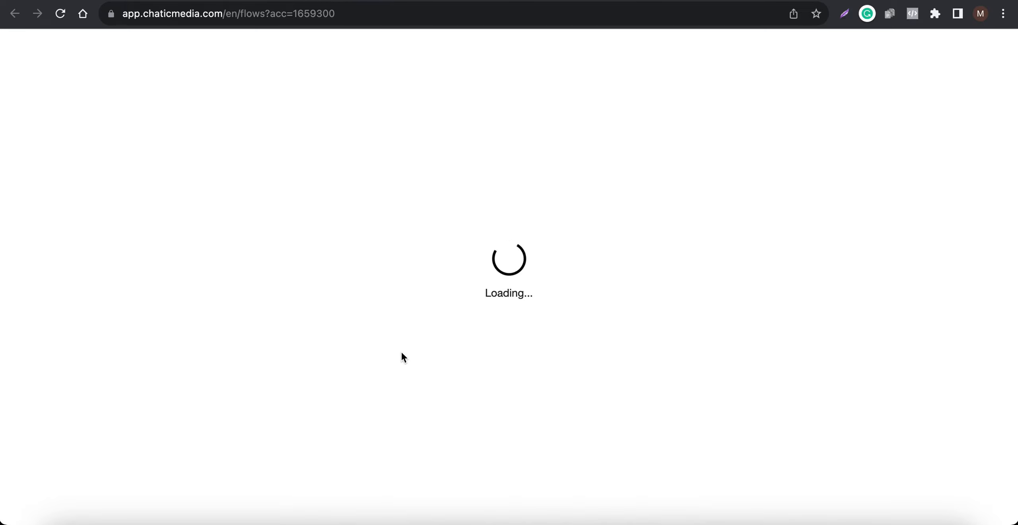
click(405, 466)
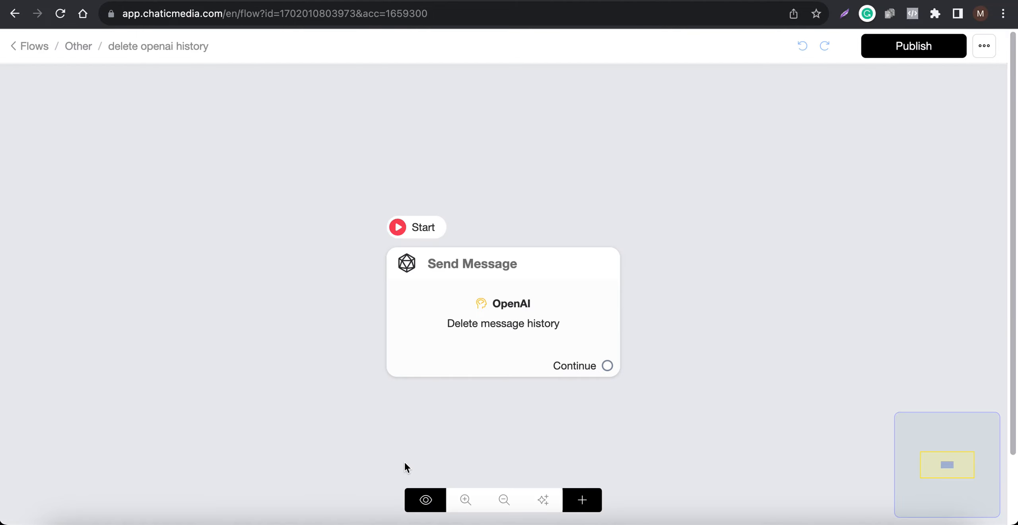
Step: Try adding a second OpenAI action to the Send Message node, browsing its operation list, then remove it
click(455, 293)
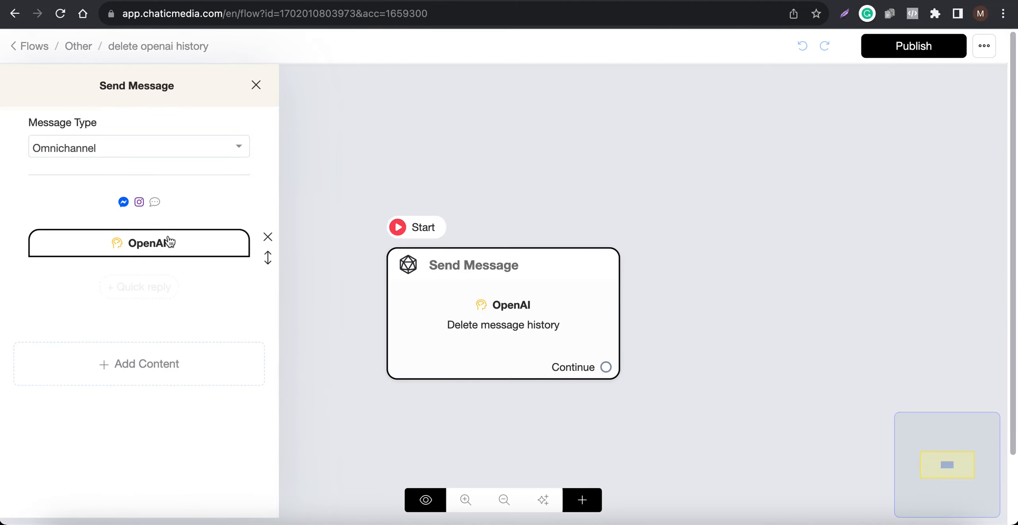
click(60, 370)
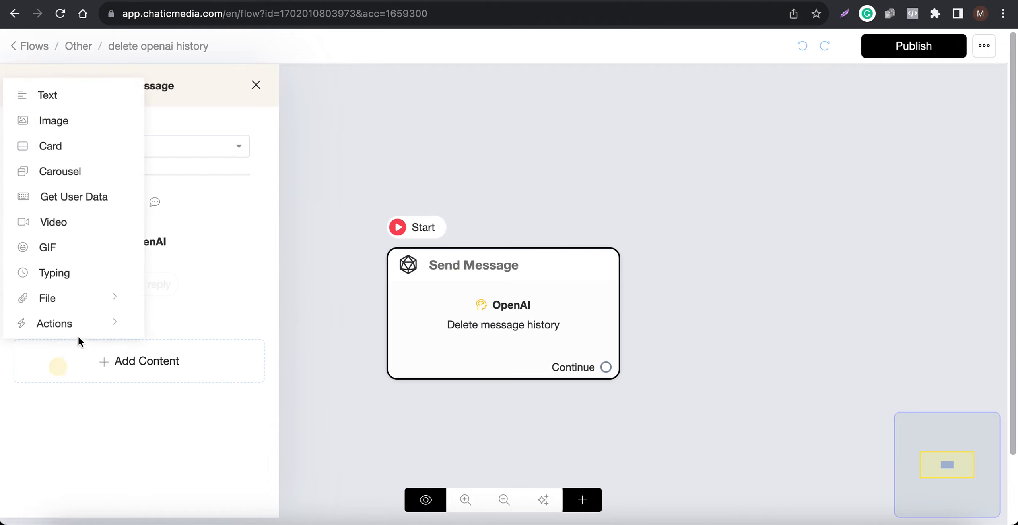
mouse_move(61, 307)
mouse_move(41, 325)
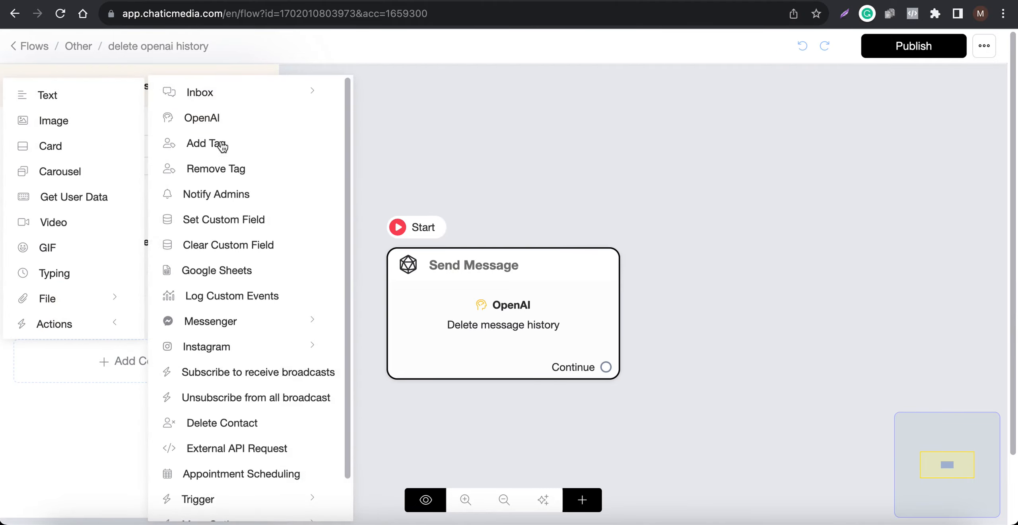
click(215, 116)
click(141, 308)
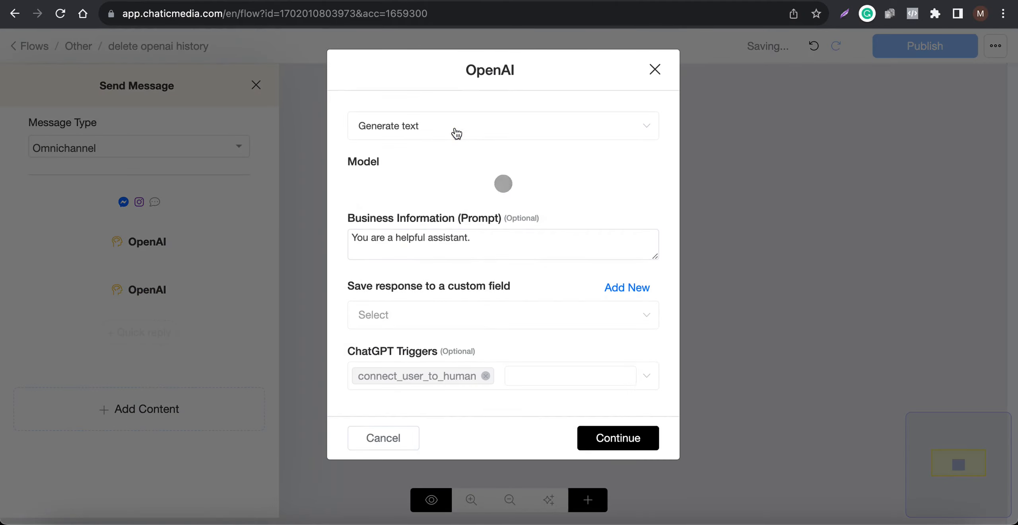
click(455, 126)
scroll(425, 316, down, 1)
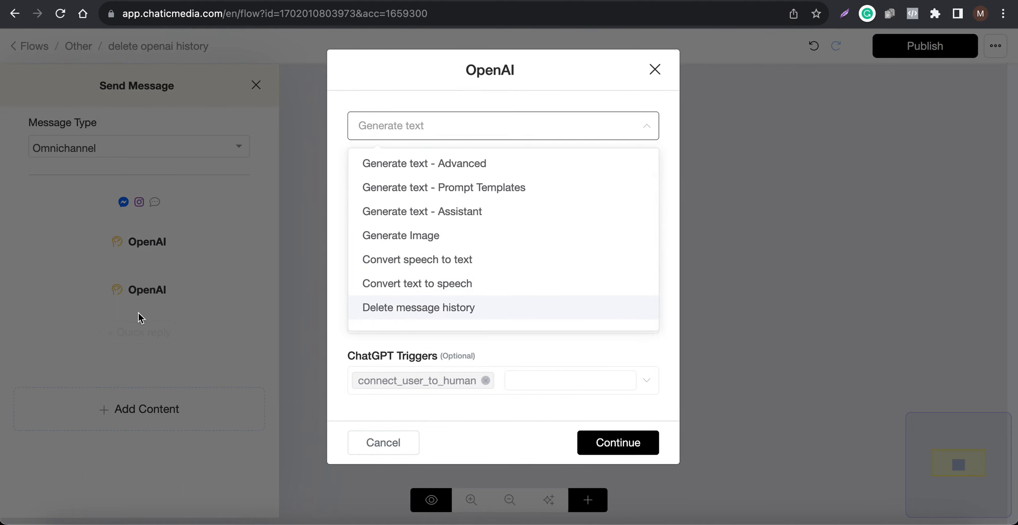
click(100, 309)
click(98, 296)
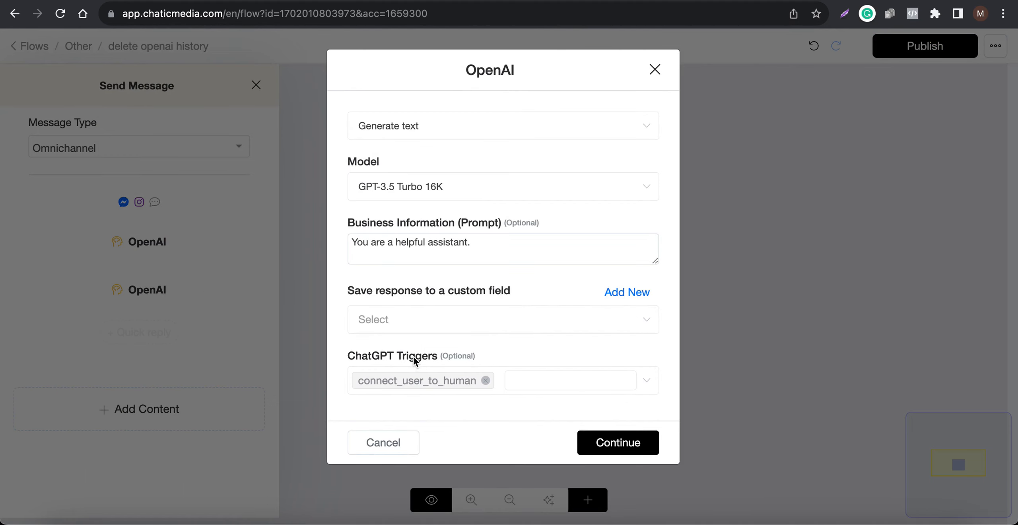
click(383, 443)
click(266, 286)
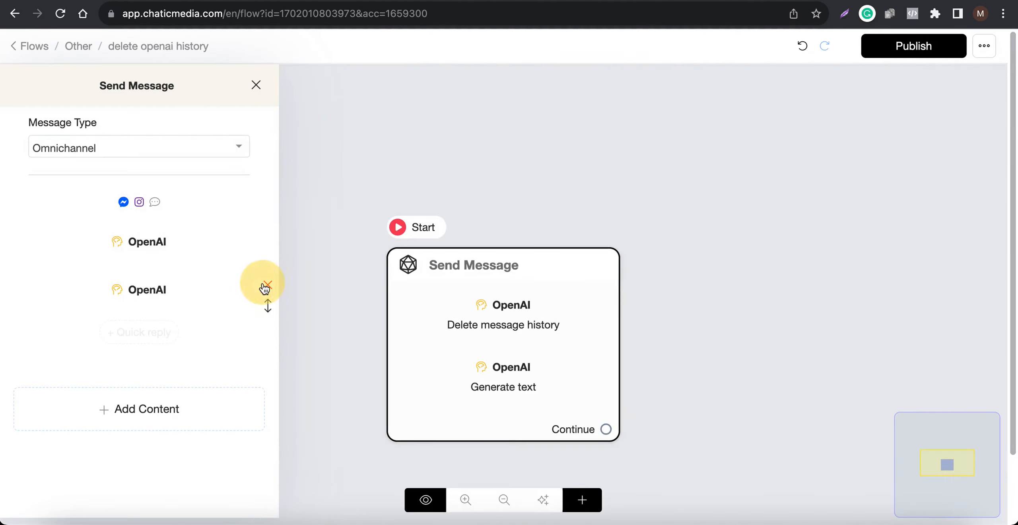
click(266, 286)
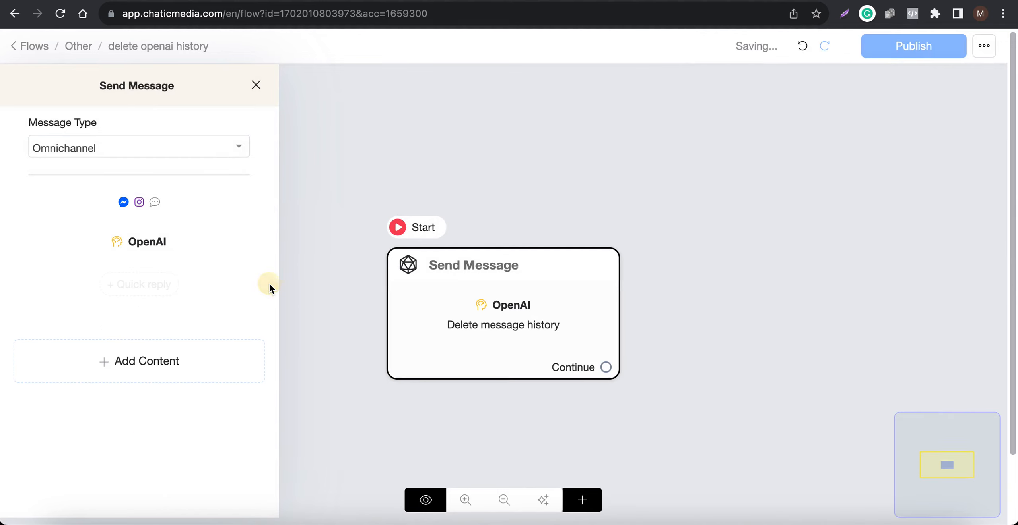
Step: Publish the delete openai history flow
click(538, 139)
click(922, 45)
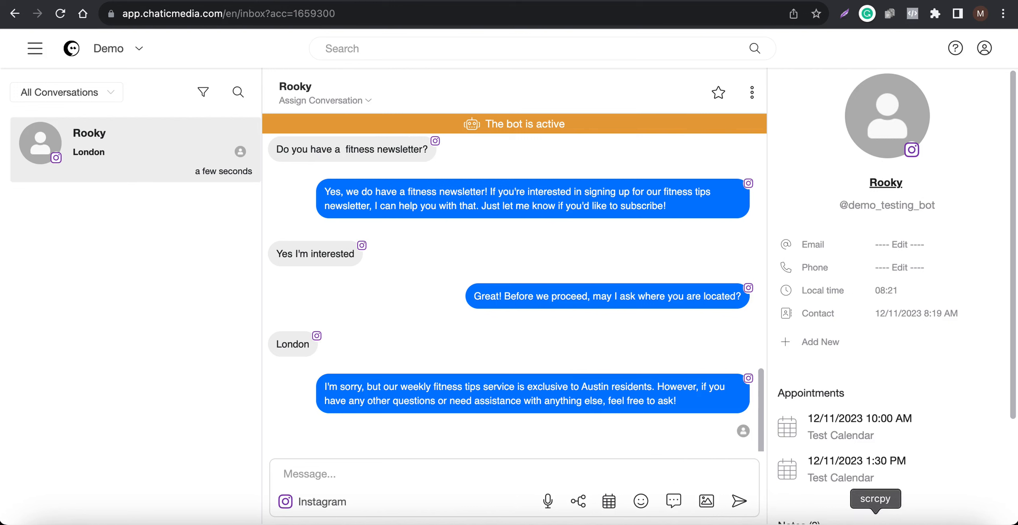
Step: Switch to the phone mirror and reply "Yes please" in the Instagram chat
click(875, 518)
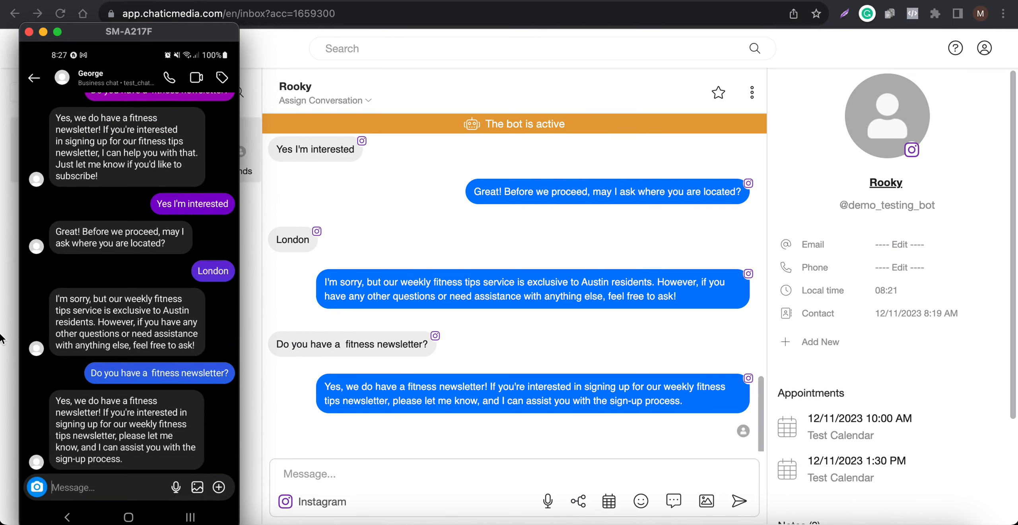
text(Yes)
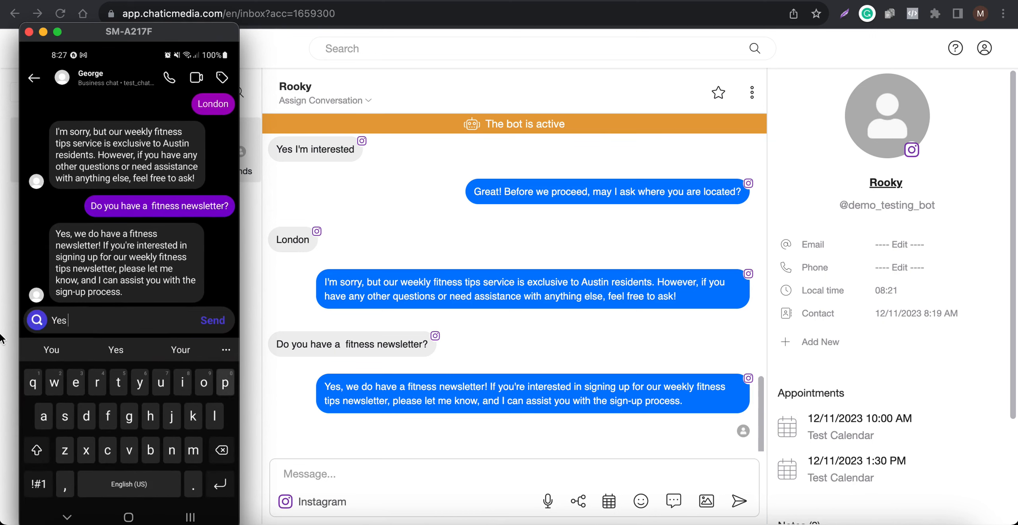
text( please)
key(Return)
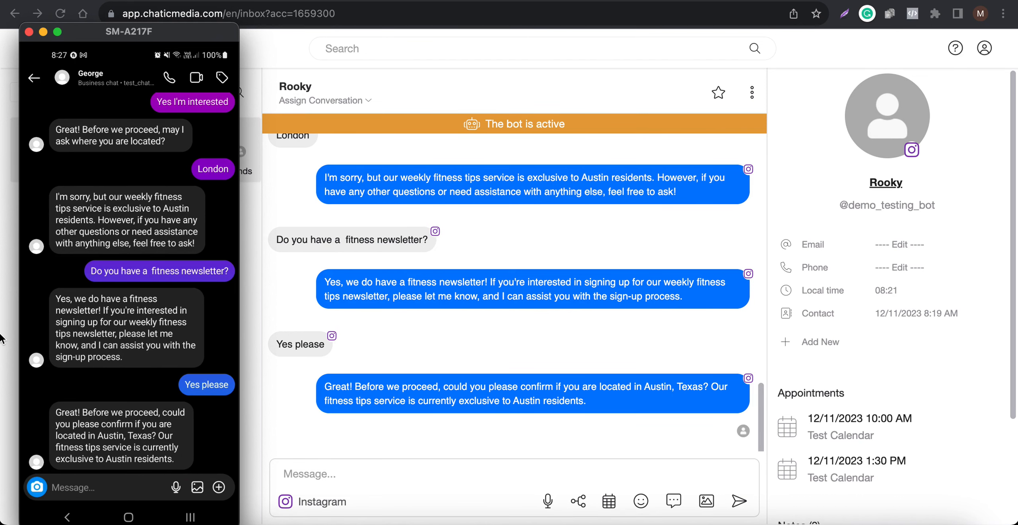
Step: Reply "Yes I'm in Austin" to the bot's location question
text(Yes )
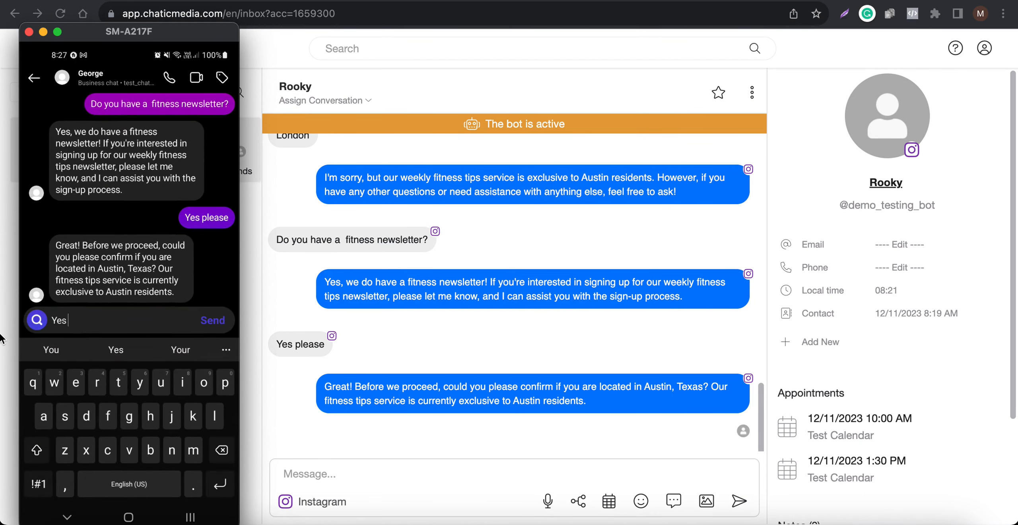
text(I'm in Austin)
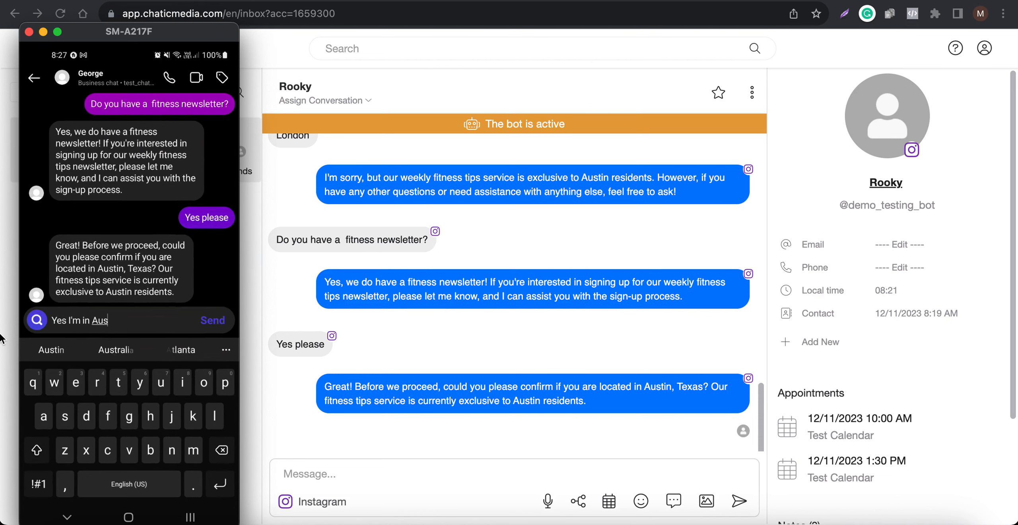
key(Return)
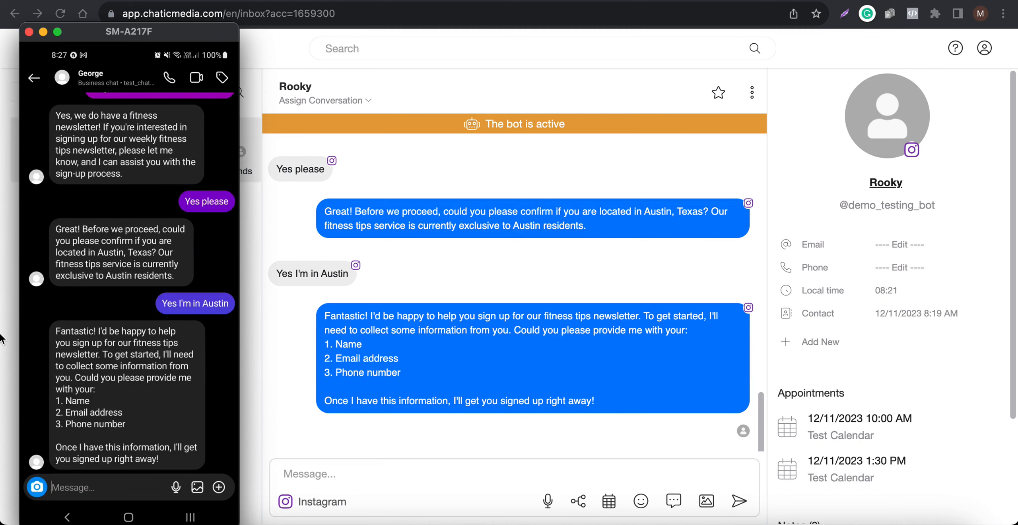
Step: Send the bot a reply containing the contact's name, e-mail address and phone number
text(Geto)
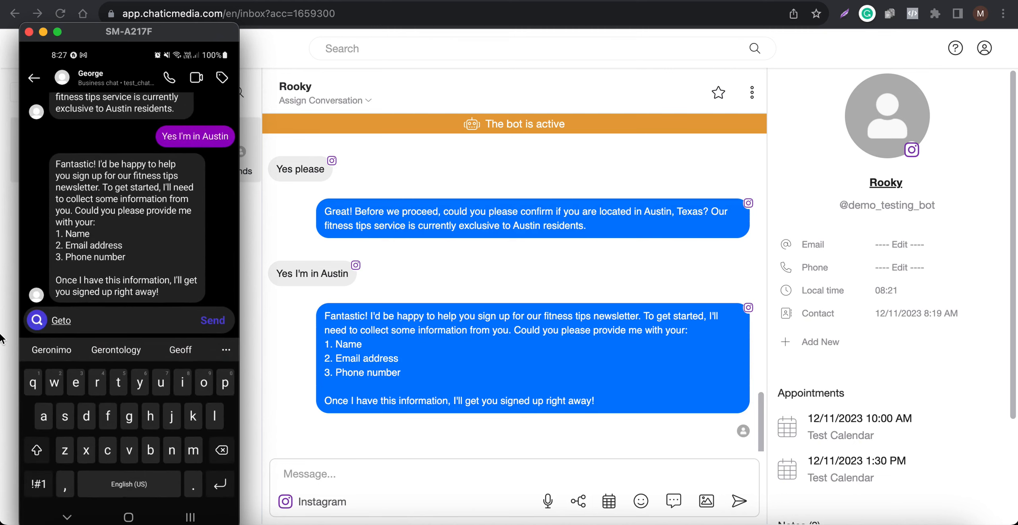
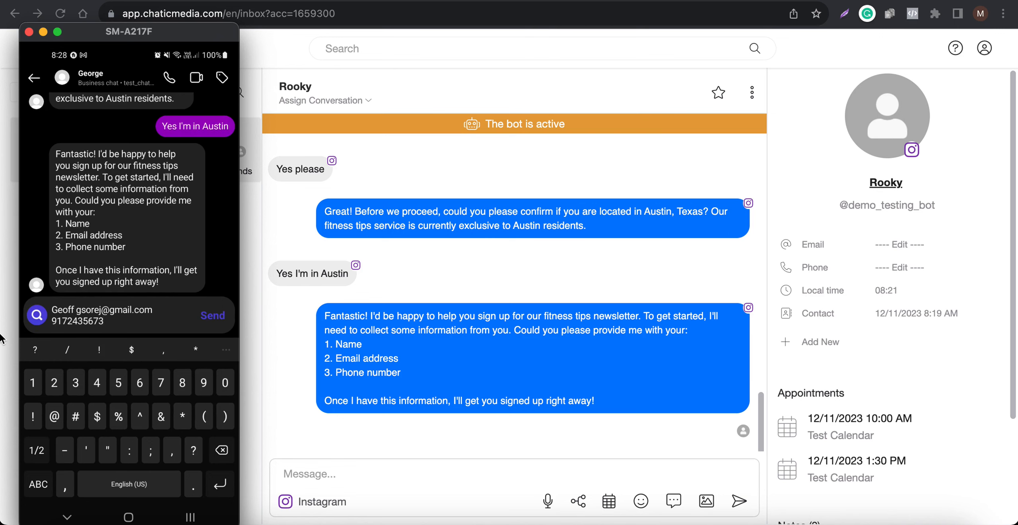
key(Return)
key(Escape)
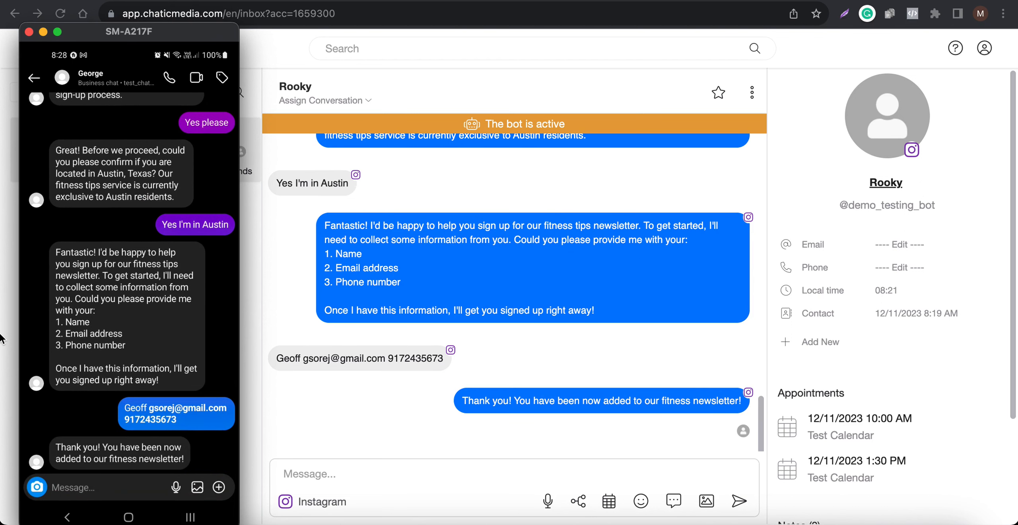
Step: Examine the new lead row in the Fitness Tips Leads spreadsheet
click(617, 185)
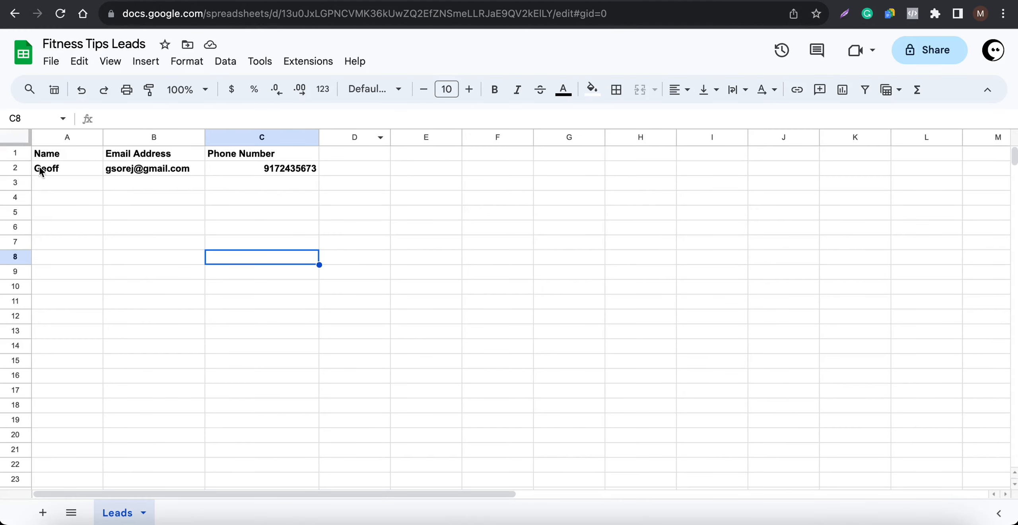
drag(40, 172, 275, 172)
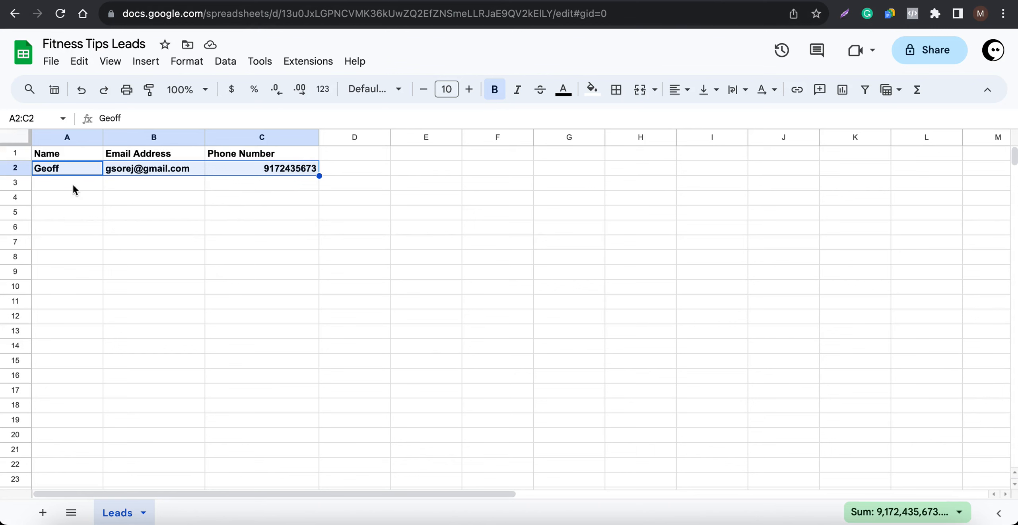
click(879, 521)
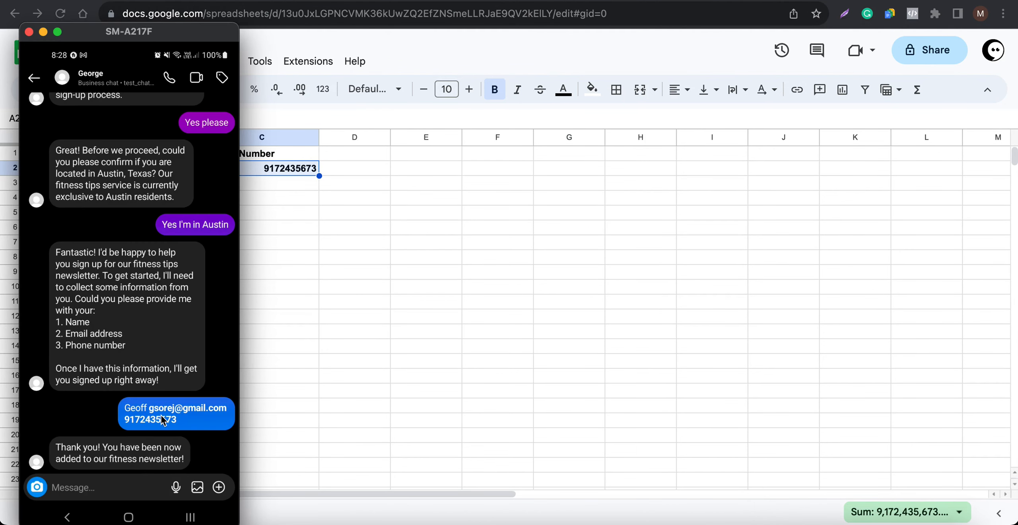
click(324, 308)
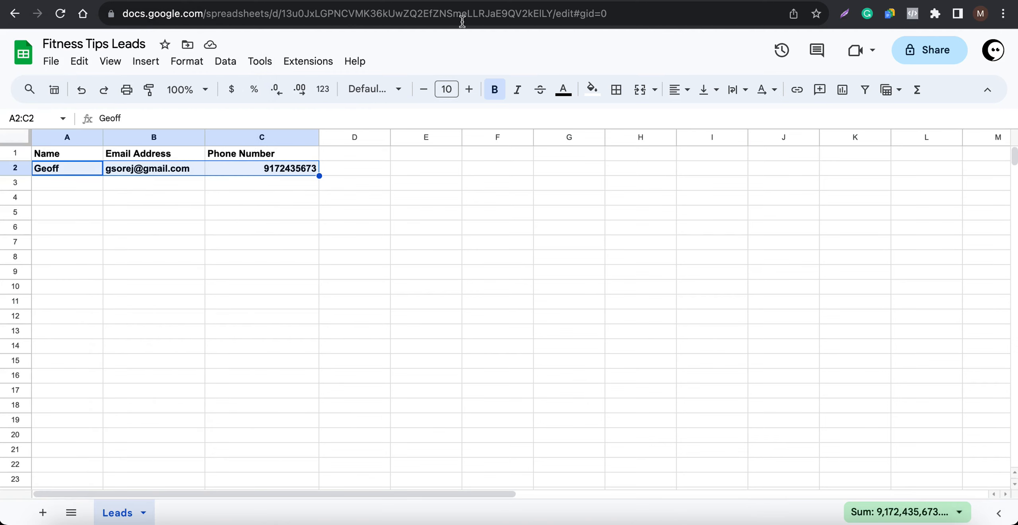
Step: Add an Actions node to the Fitness Tips Leads flow and connect the Send Message node's Continue to it
click(499, 1)
click(60, 13)
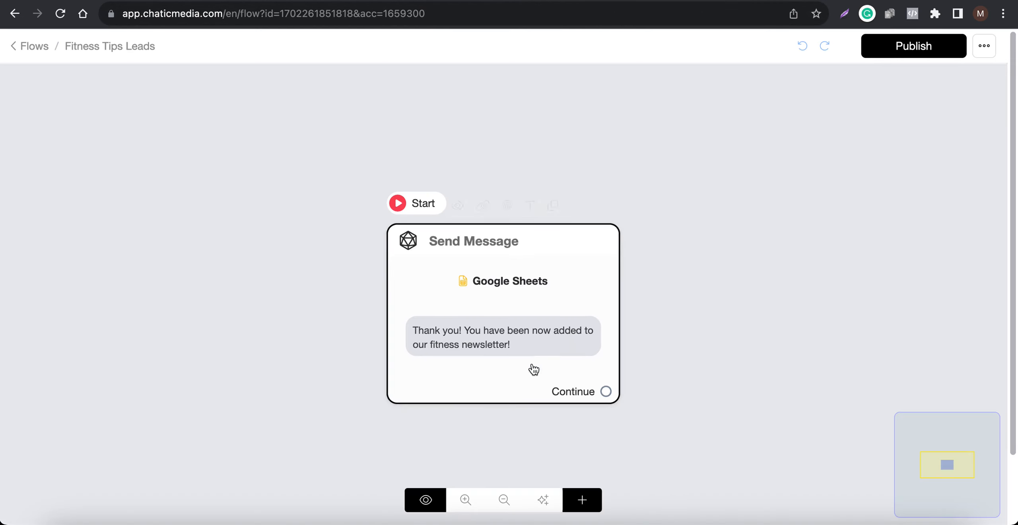
drag(530, 368, 322, 323)
scroll(357, 321, down, 3)
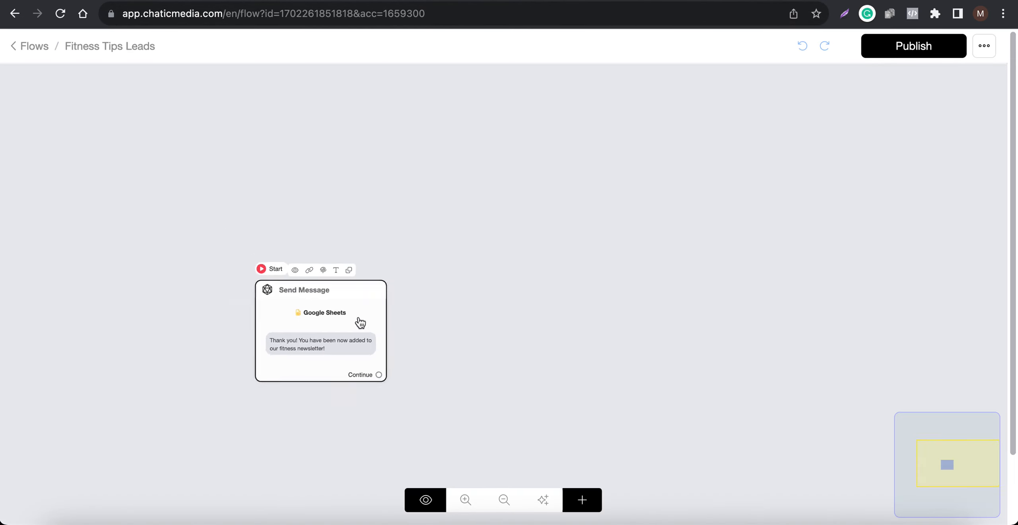
scroll(330, 336, up, 5)
scroll(327, 329, down, 4)
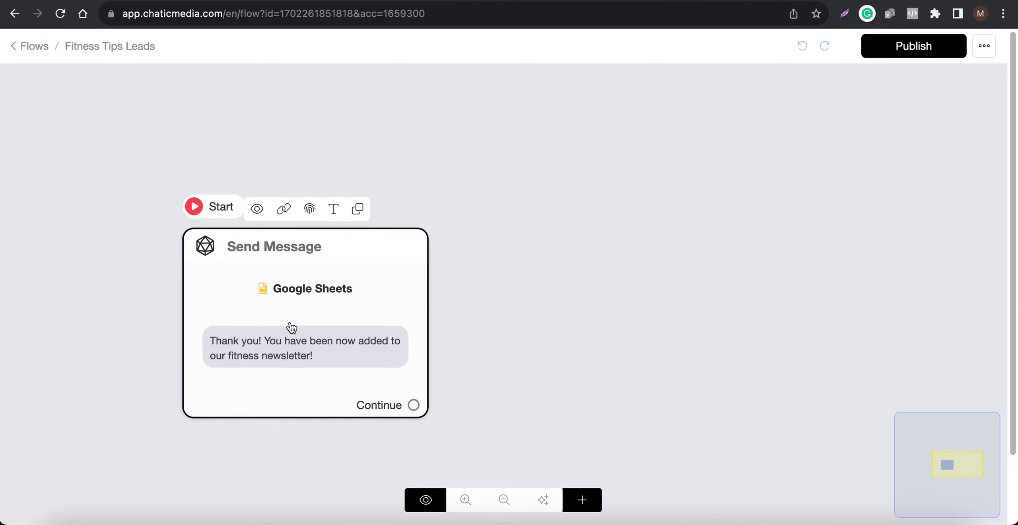
click(337, 299)
click(584, 504)
click(617, 318)
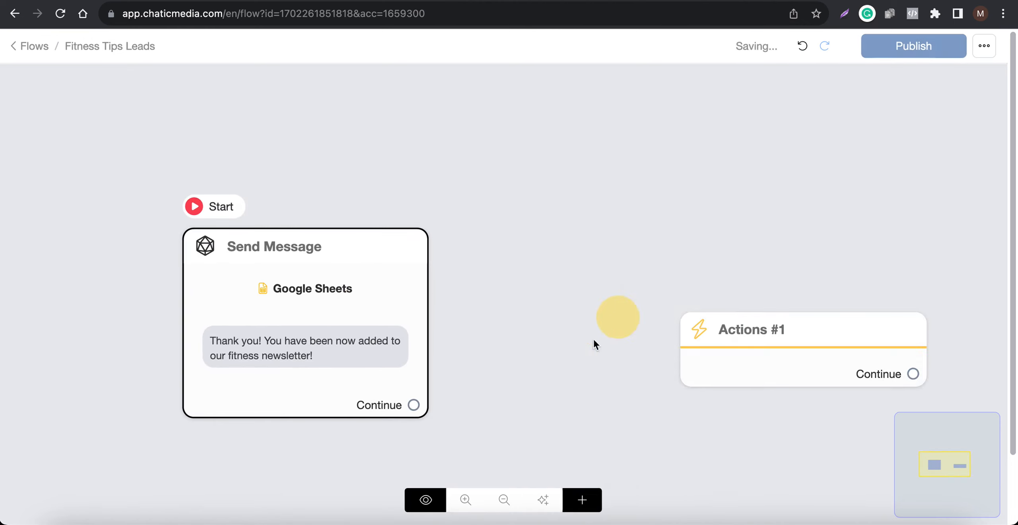
drag(413, 406, 708, 336)
drag(761, 375, 636, 315)
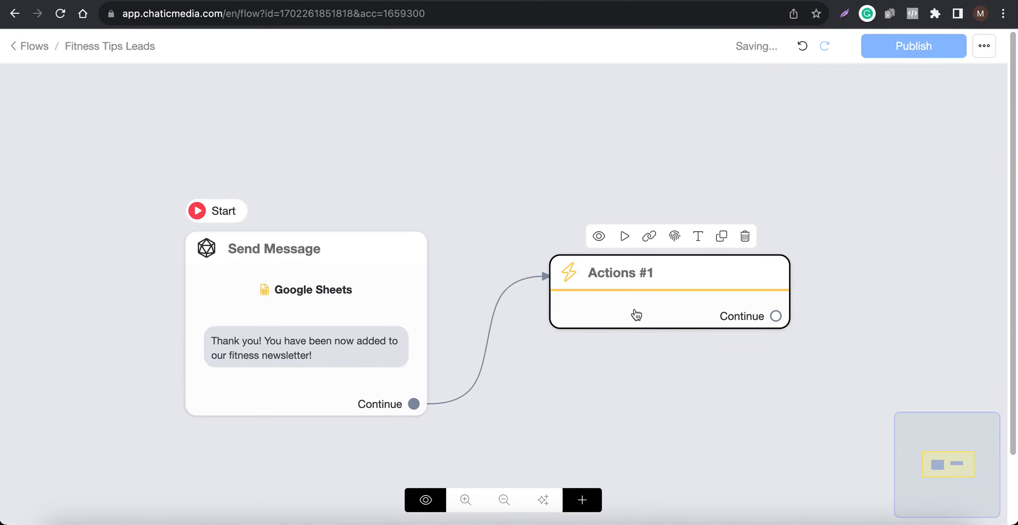
Step: Add an Assign Conversation to an Admin action to the Actions node, assigning the workspace admin
click(636, 314)
click(175, 203)
click(85, 244)
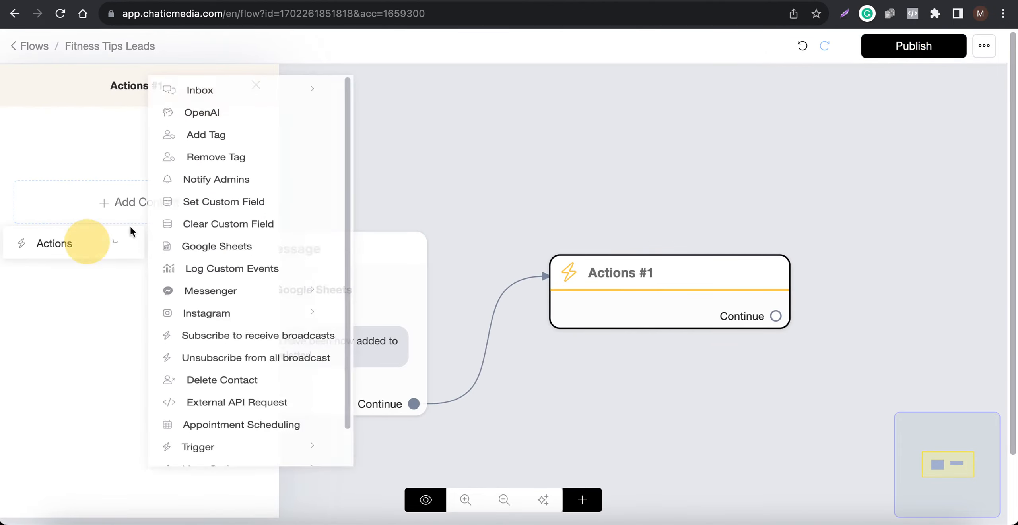
click(221, 97)
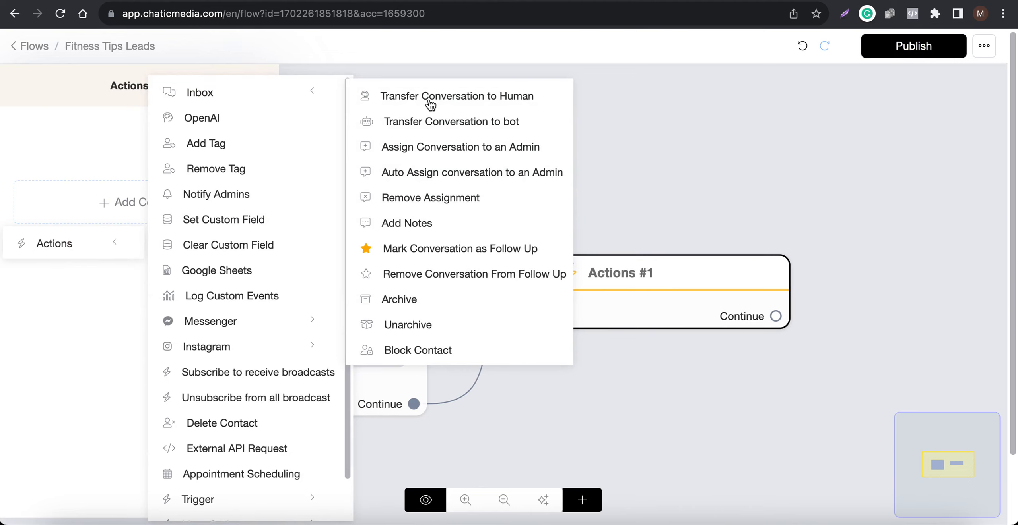
click(459, 151)
click(145, 175)
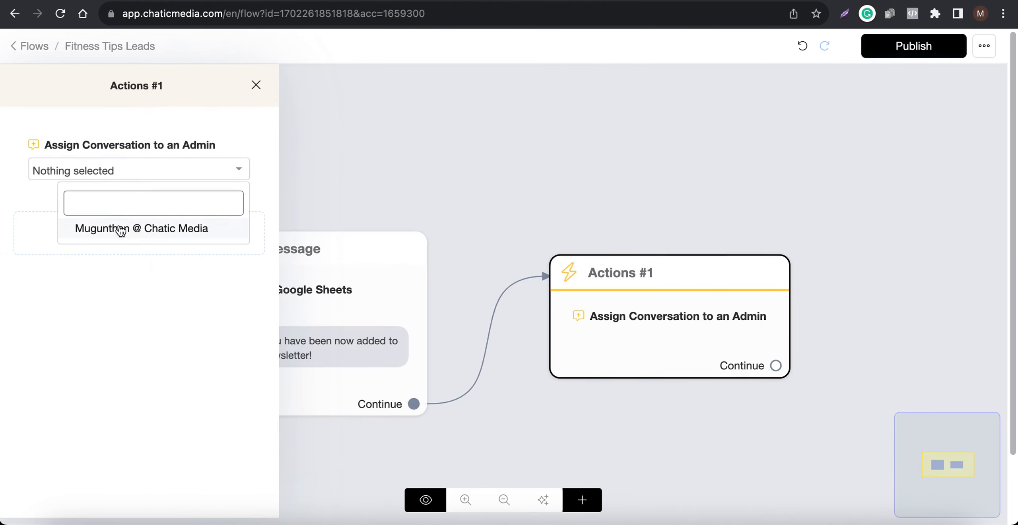
click(121, 230)
Step: Add a Notify Admins action to the Actions node and select the workspace admin as recipient
click(165, 233)
click(84, 275)
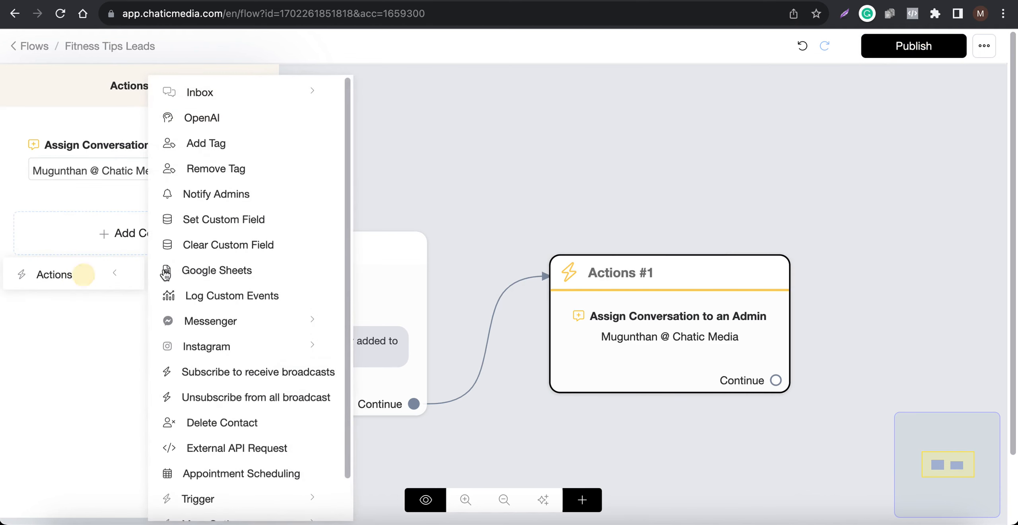
click(205, 200)
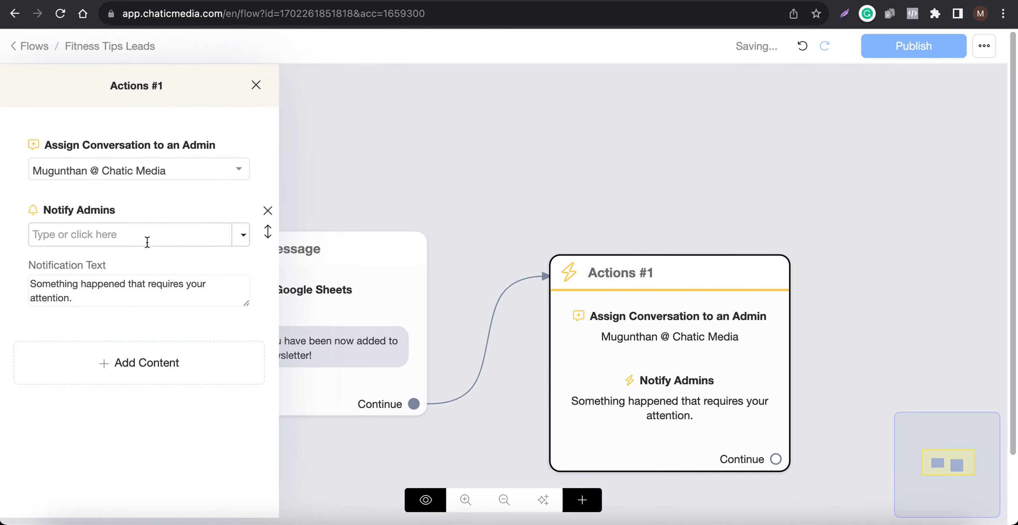
click(131, 292)
drag(122, 291, 0, 259)
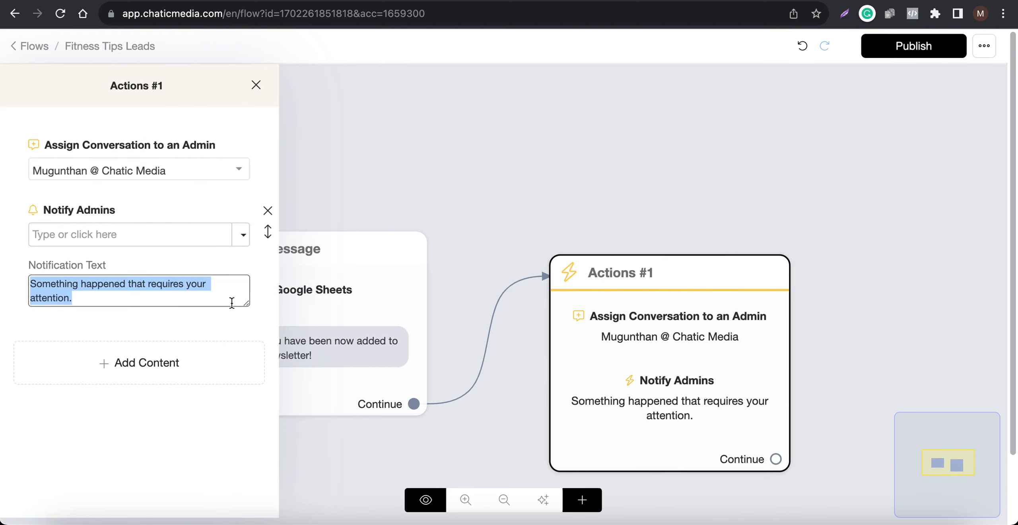
drag(247, 306, 237, 457)
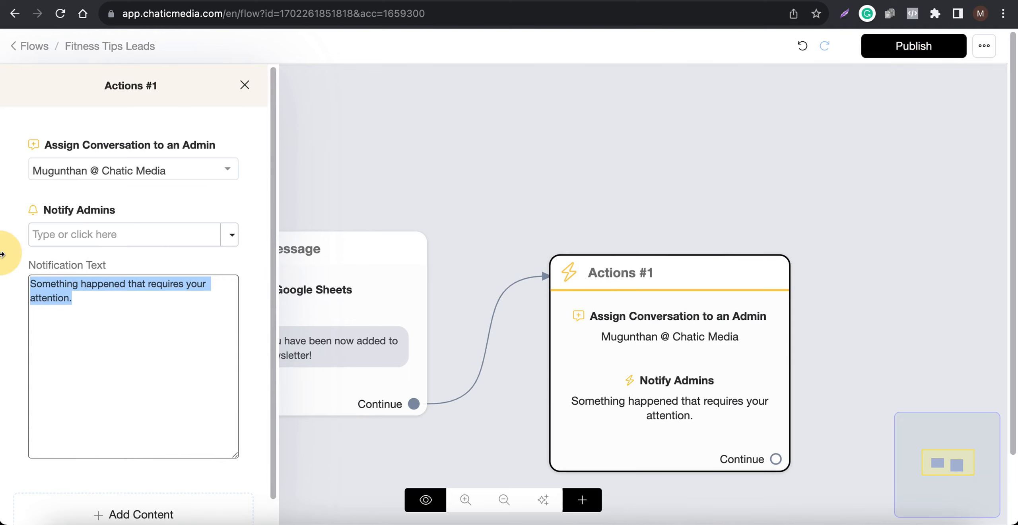
click(225, 235)
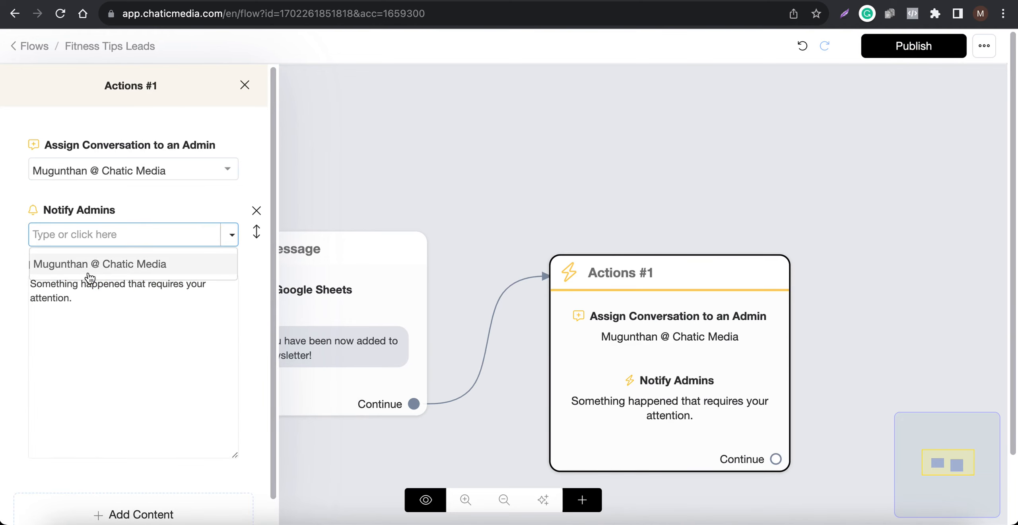
click(127, 266)
click(137, 316)
drag(136, 316, 7, 261)
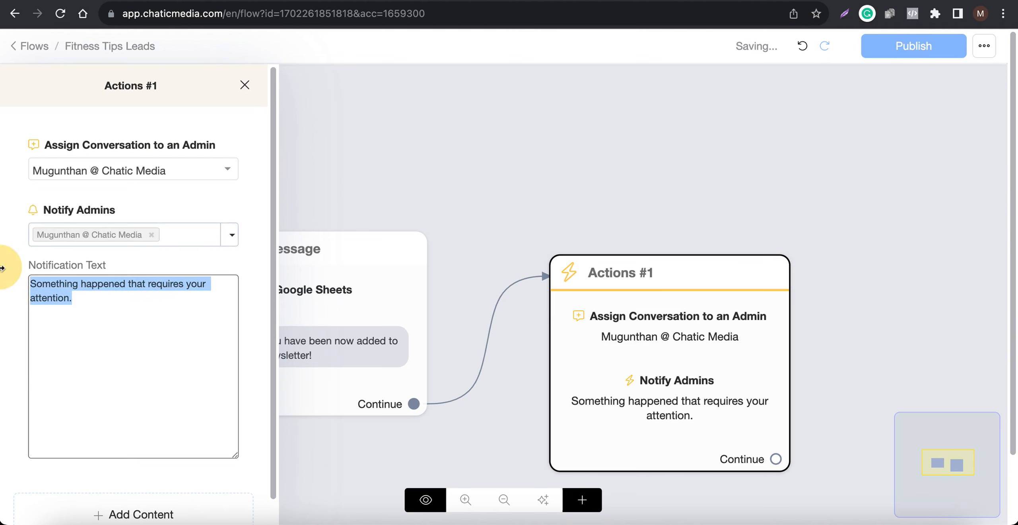
click(256, 211)
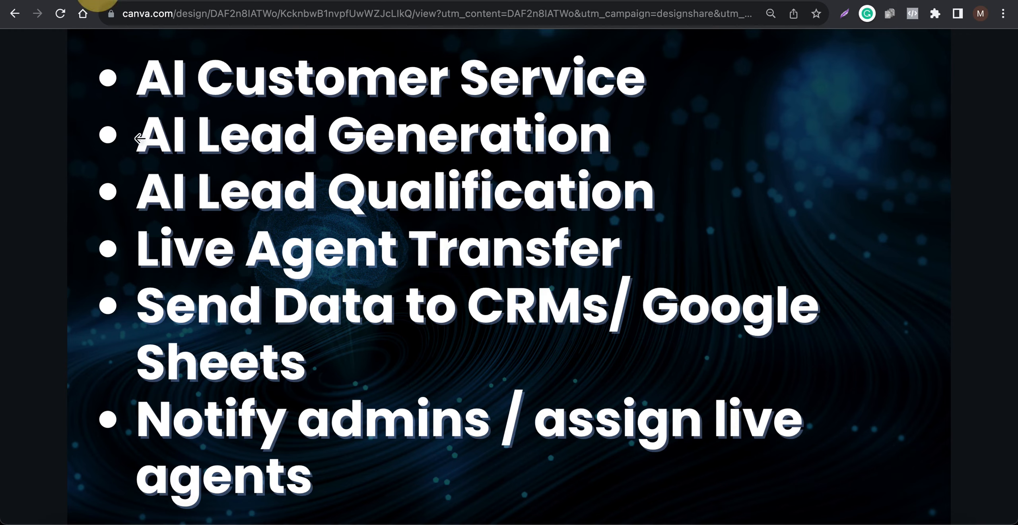
click(137, 164)
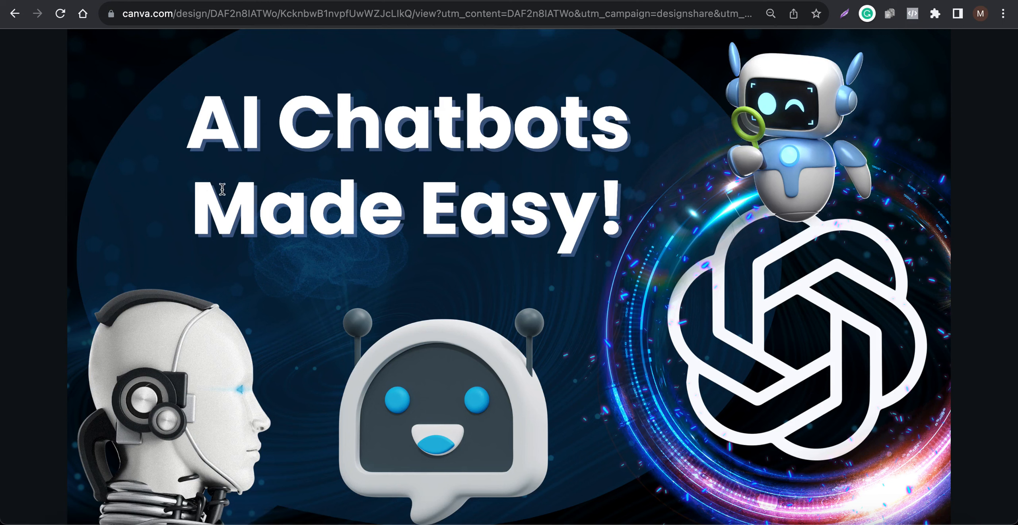